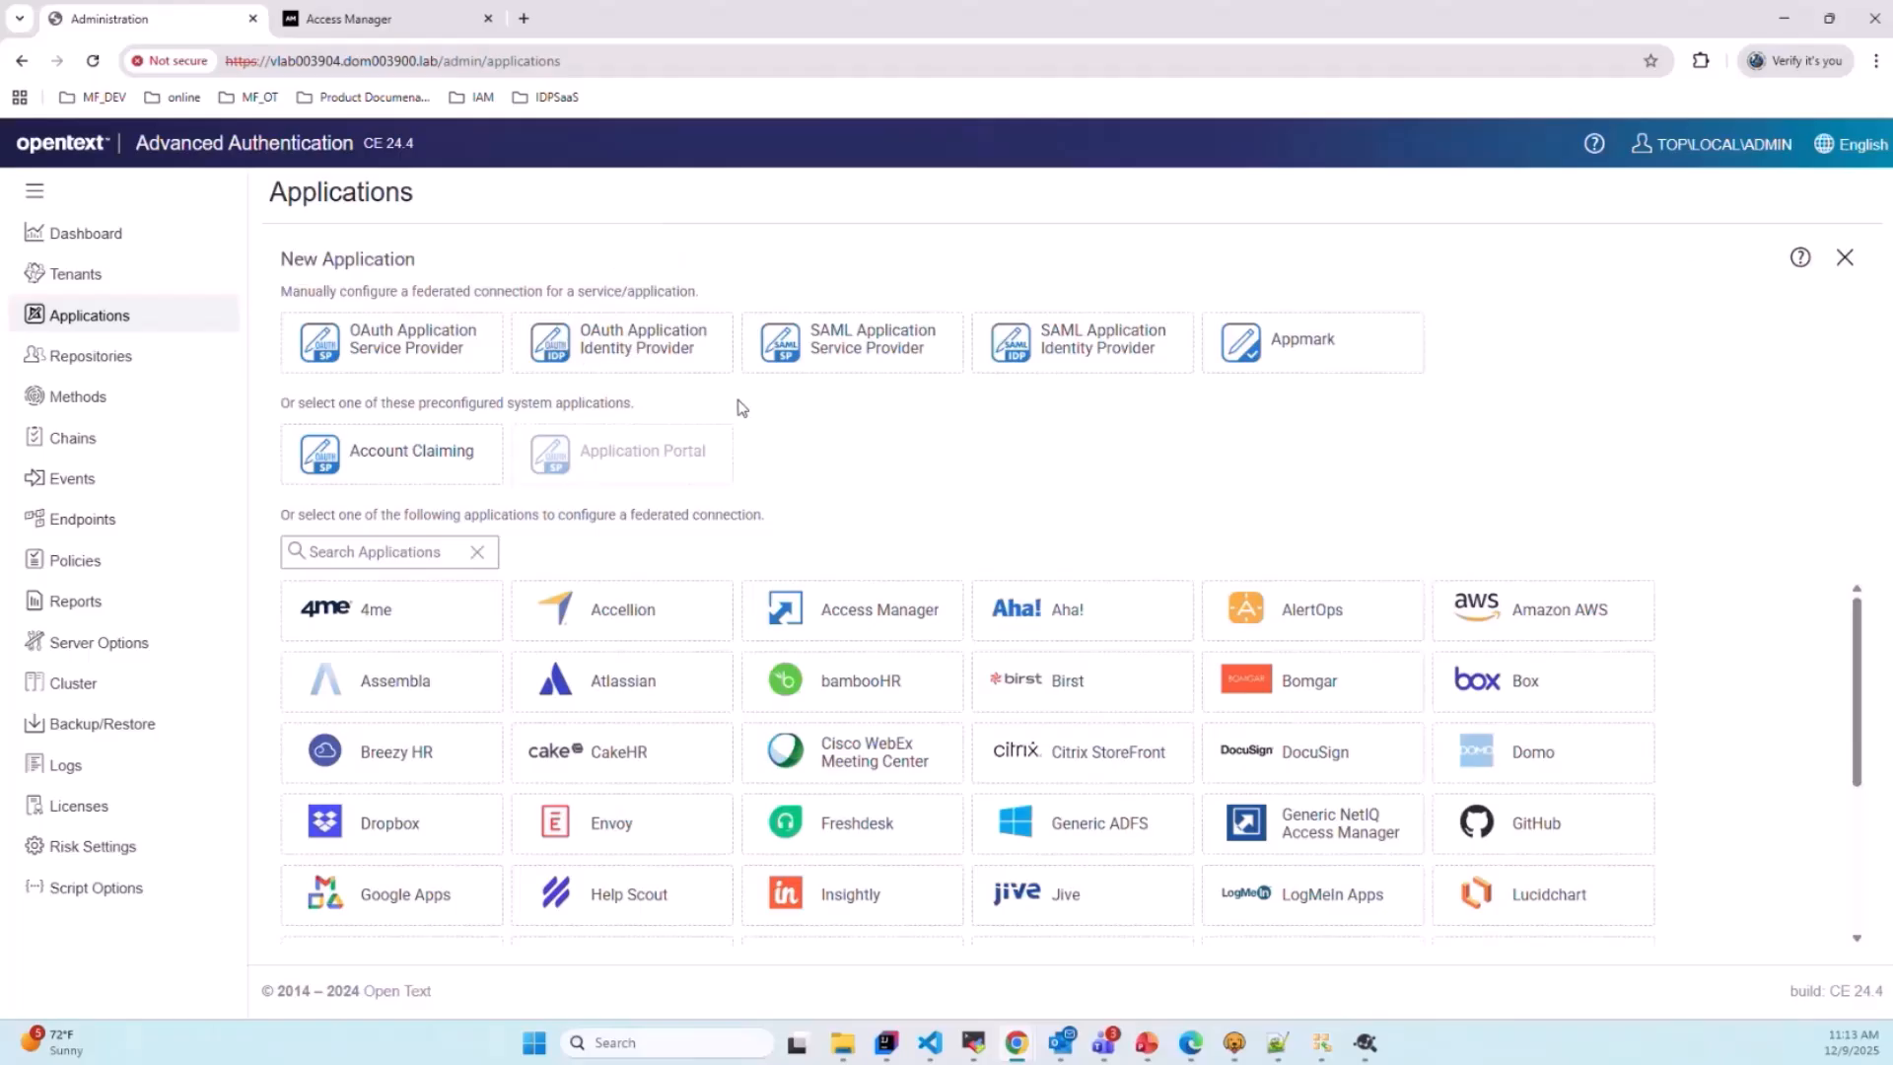
# Step: Start a new OAuth Application Identity Provider, and open the NAM-Oauth application of nam163cluster in Access Manager
pyautogui.click(633, 352)
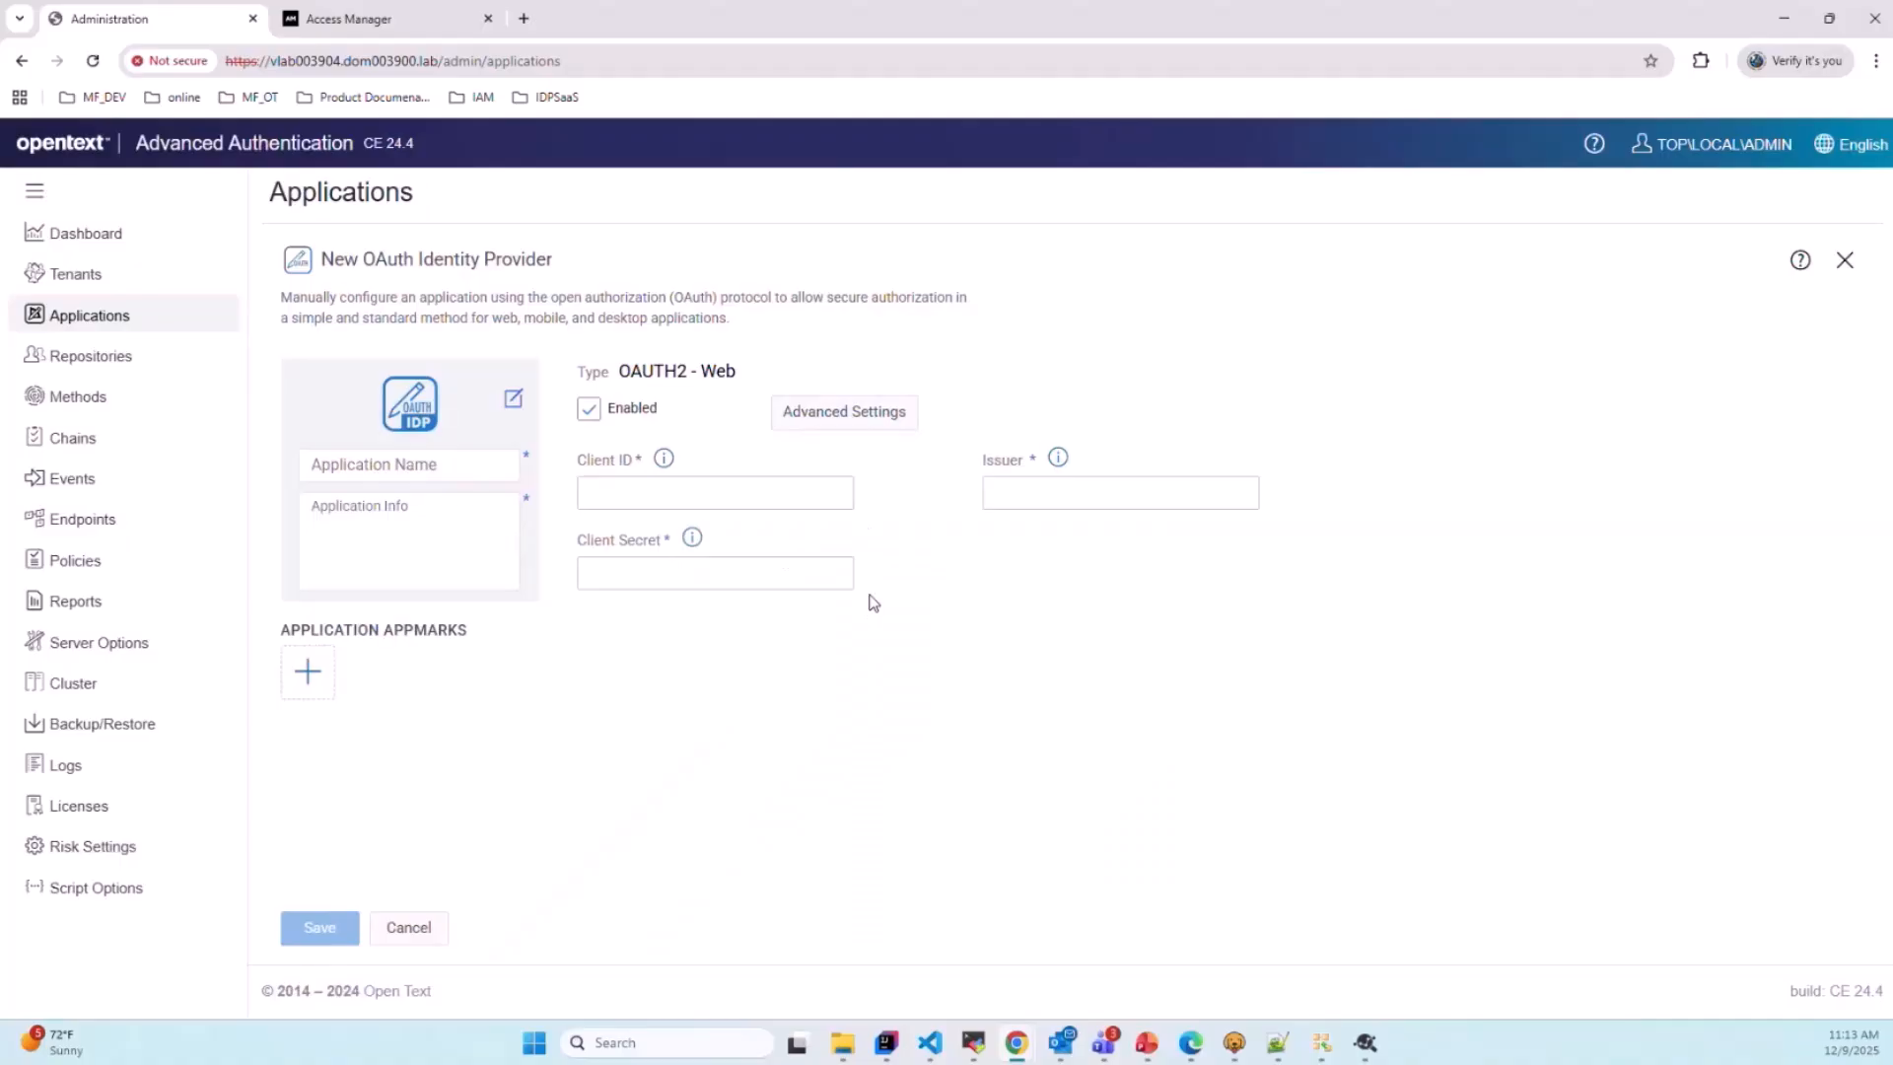
pyautogui.click(382, 36)
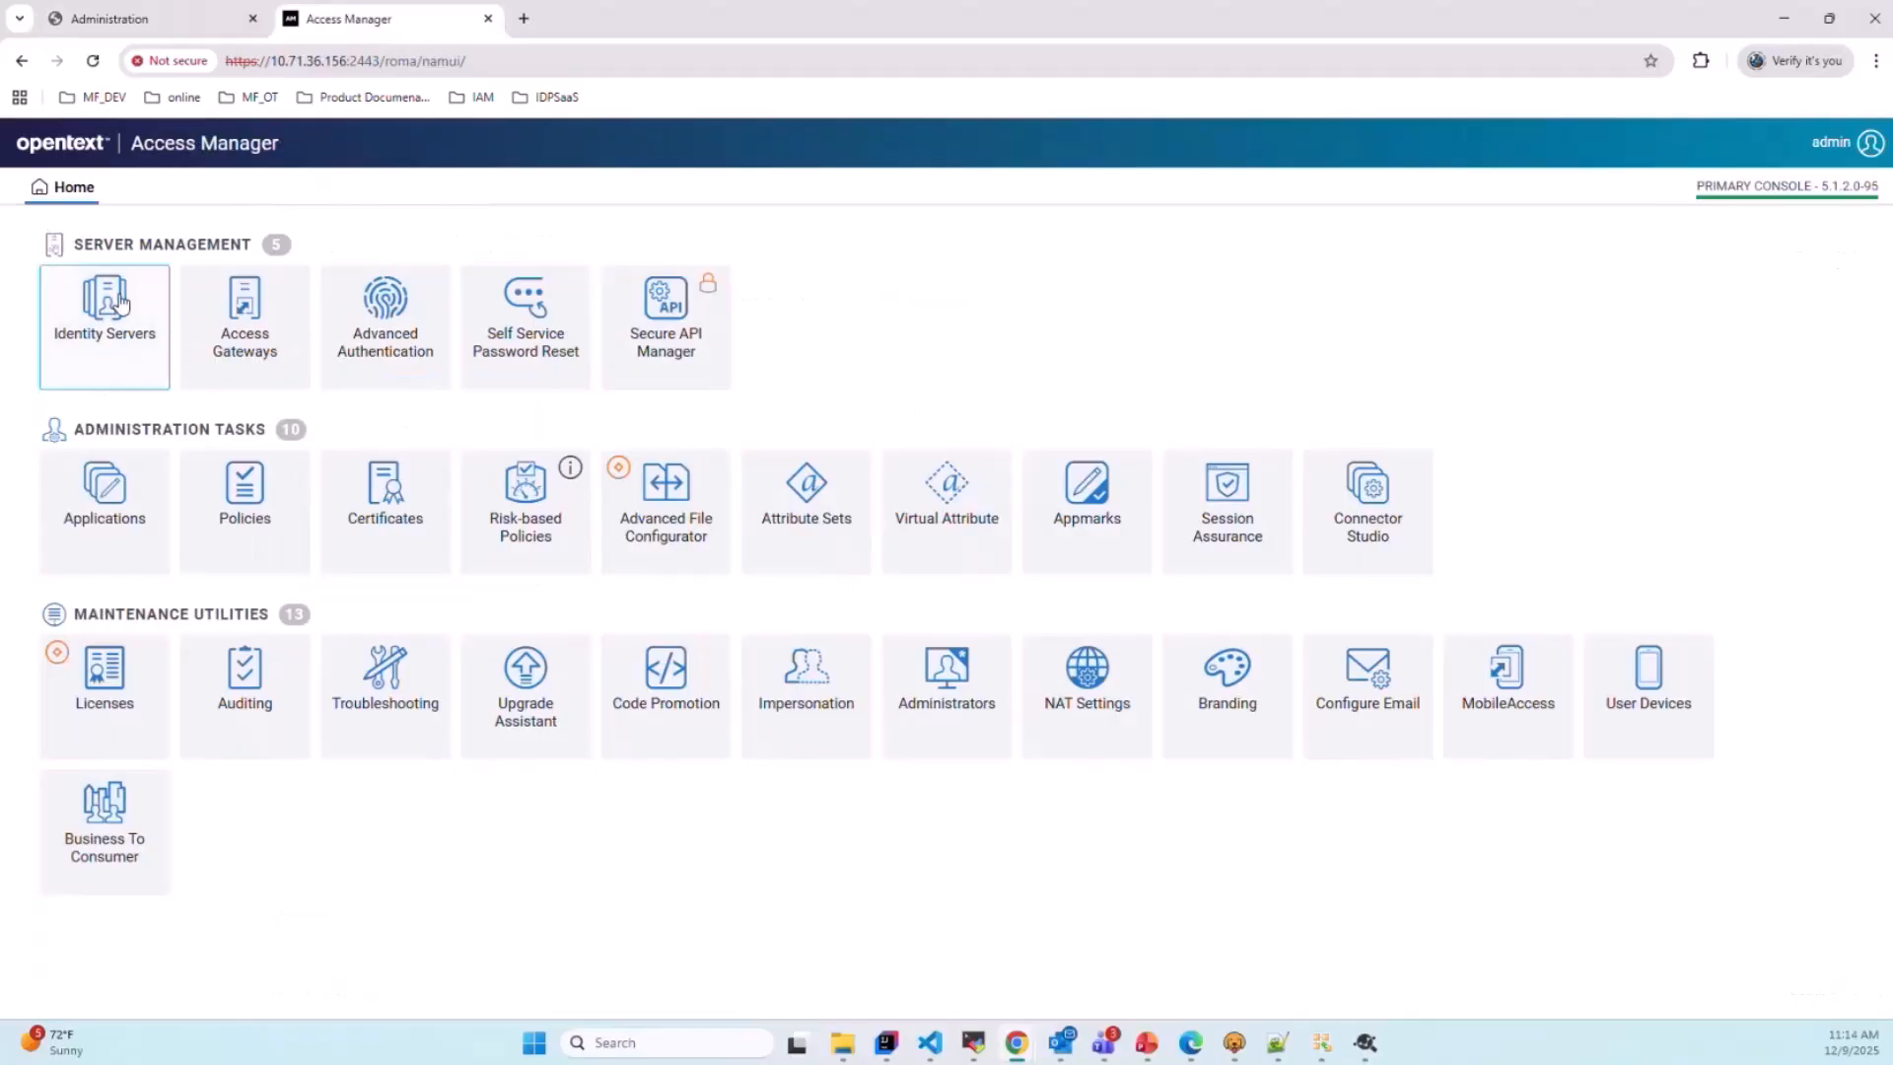
pyautogui.click(101, 493)
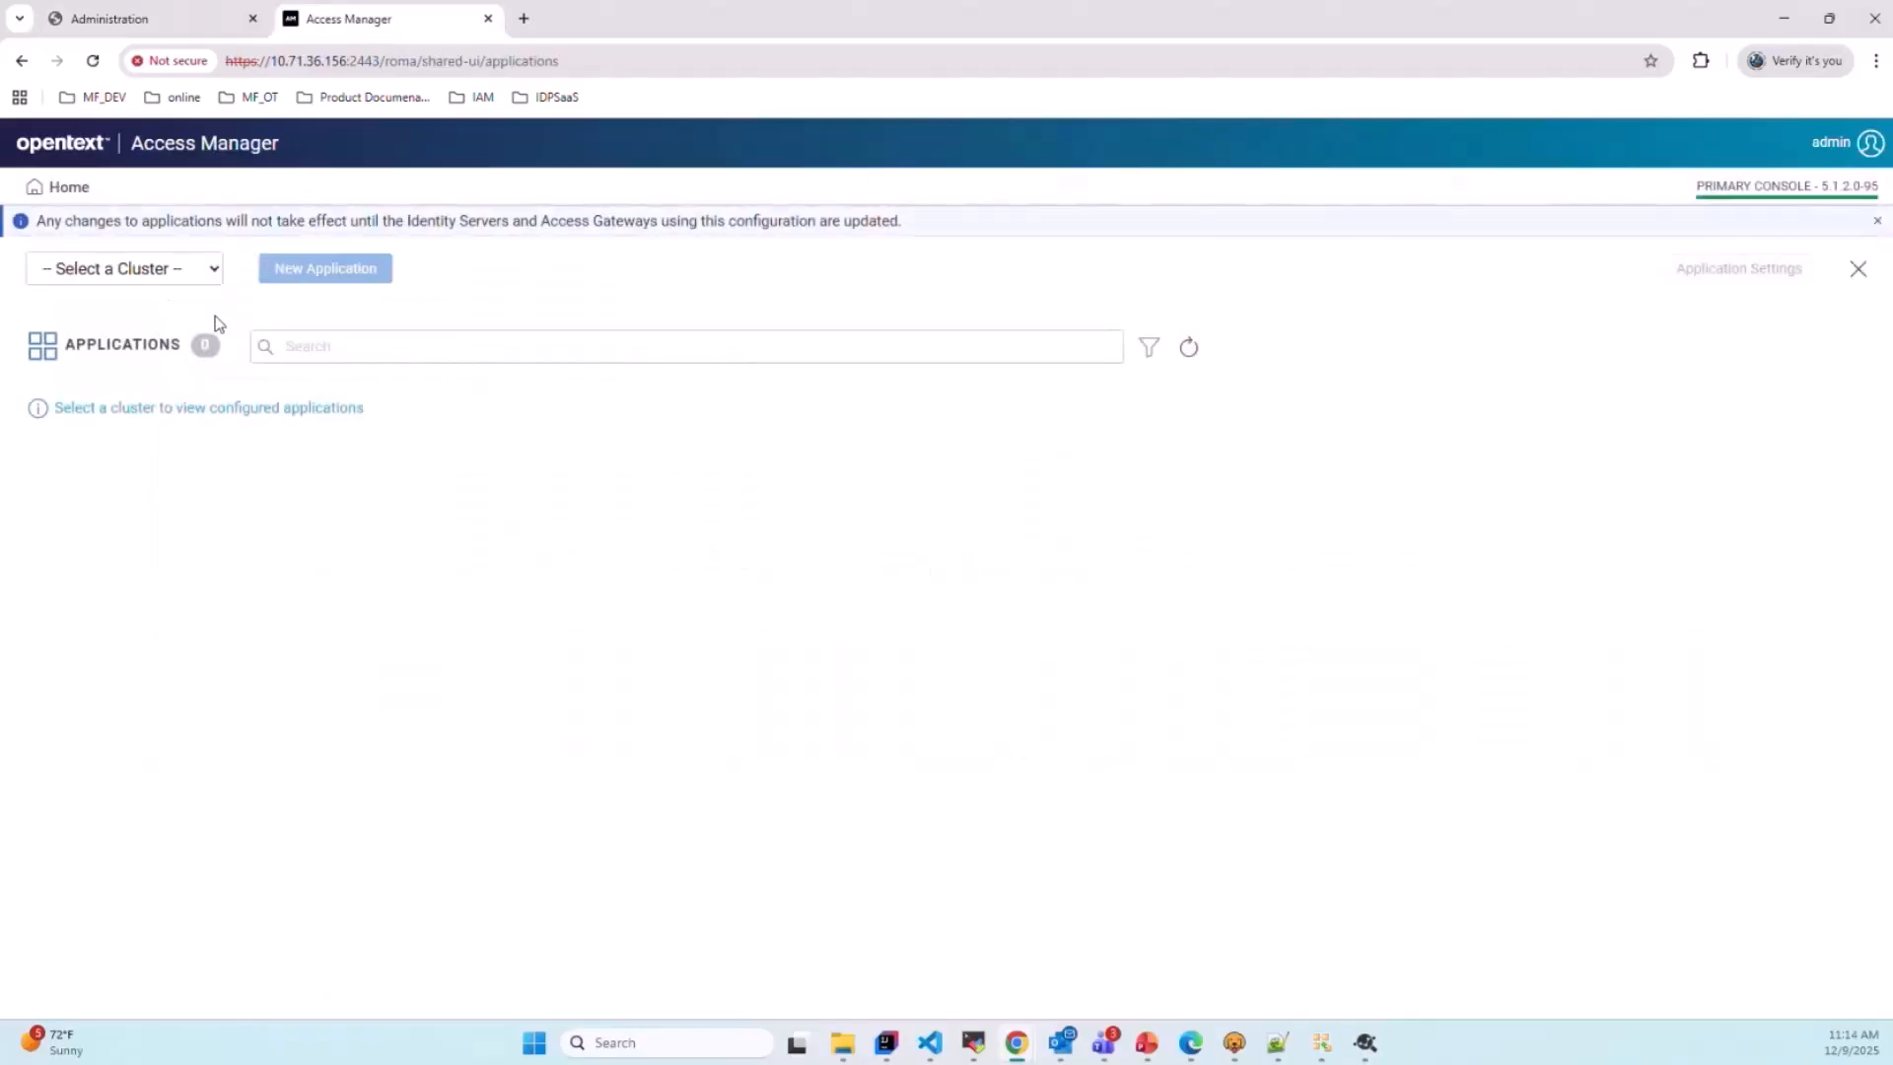
pyautogui.click(169, 276)
pyautogui.click(133, 357)
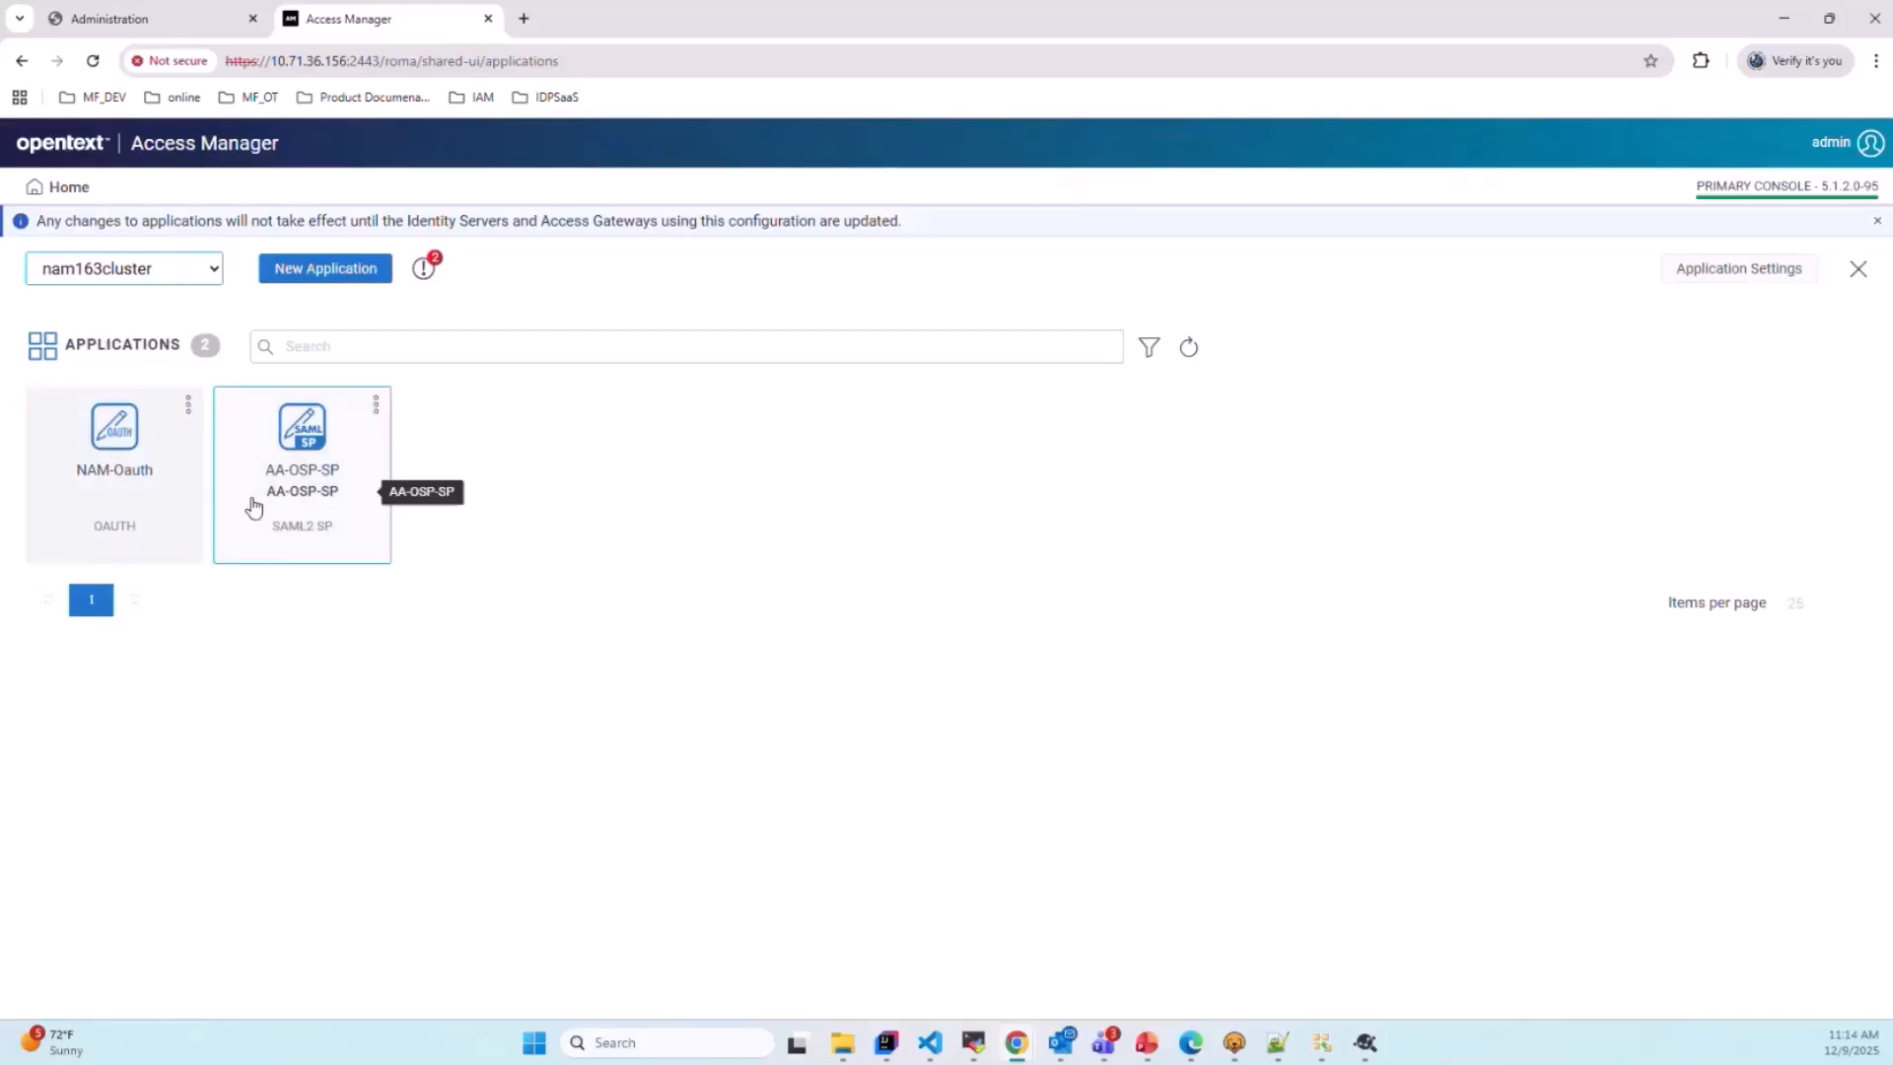
pyautogui.click(126, 494)
pyautogui.scroll(-1, 691, 577)
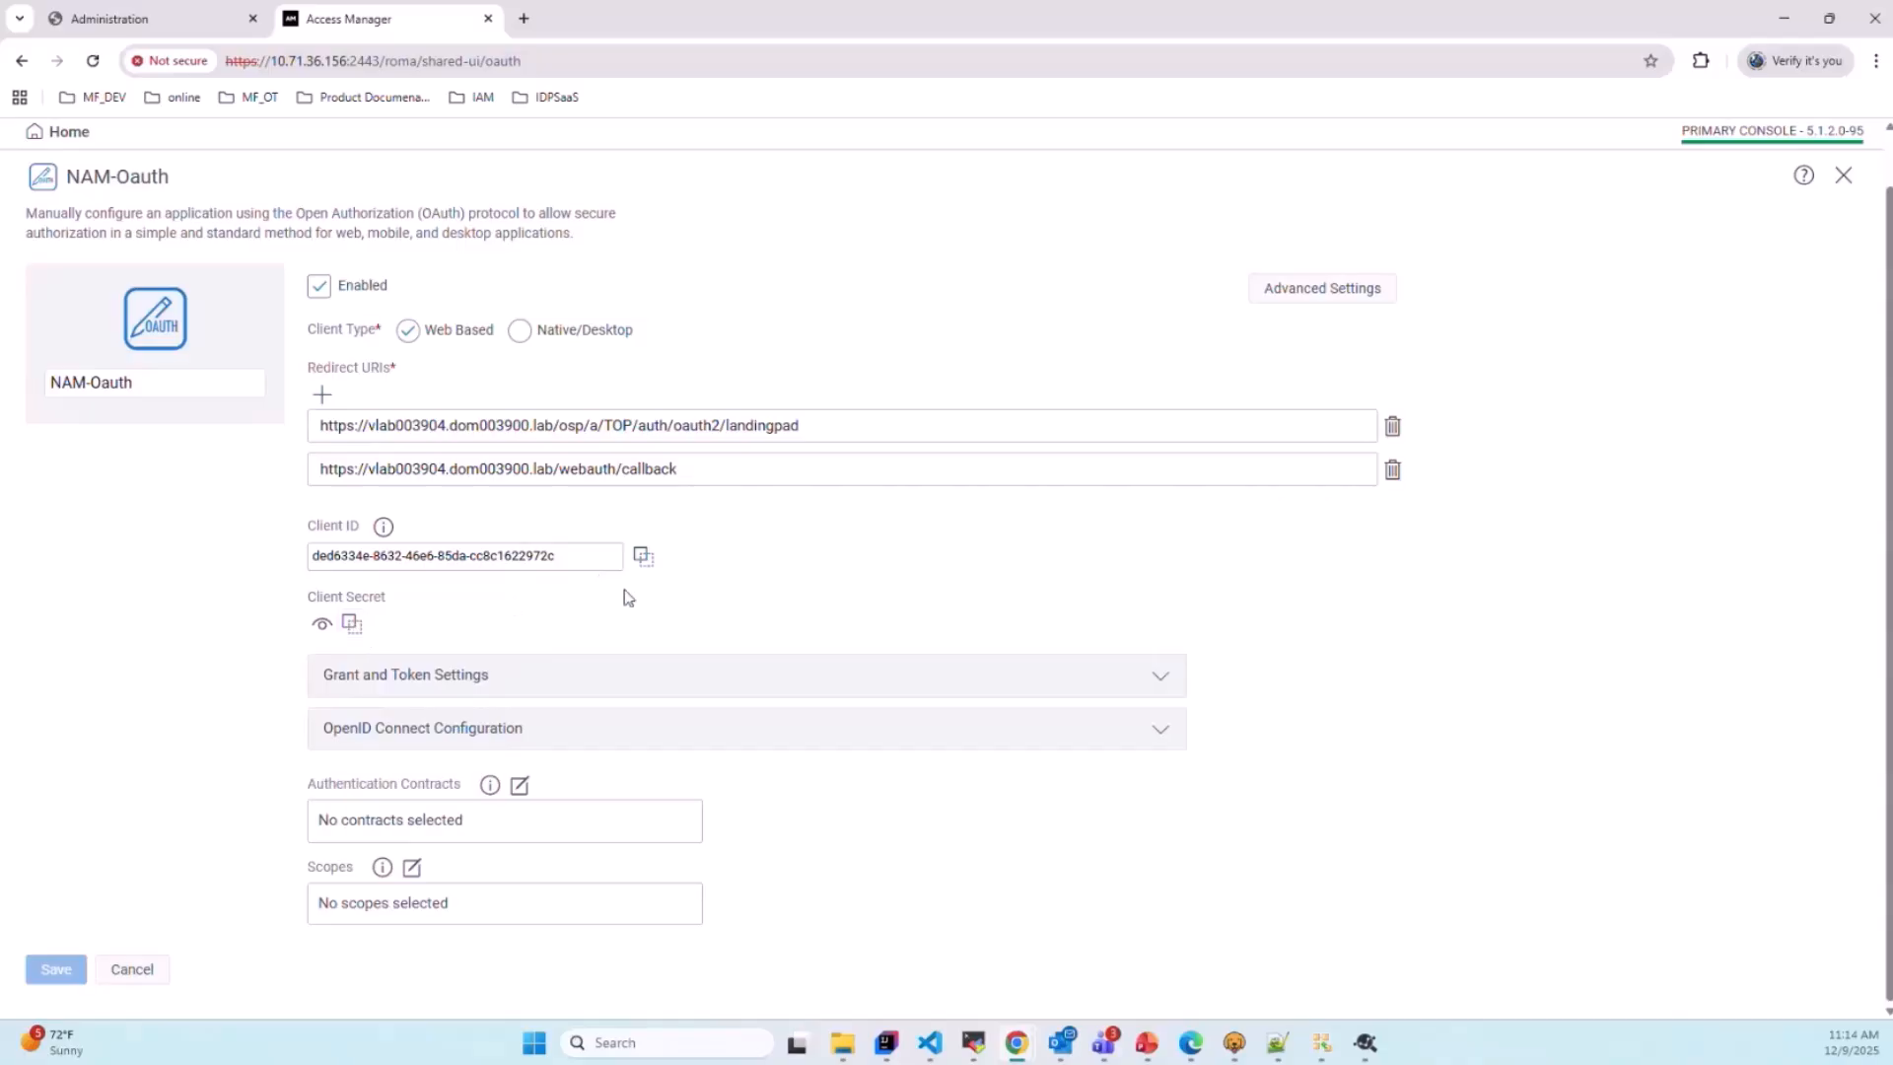
# Step: Copy the client ID of NAM-Oauth into the Client ID of the new OAuth identity provider in Advanced Authentication
pyautogui.click(642, 557)
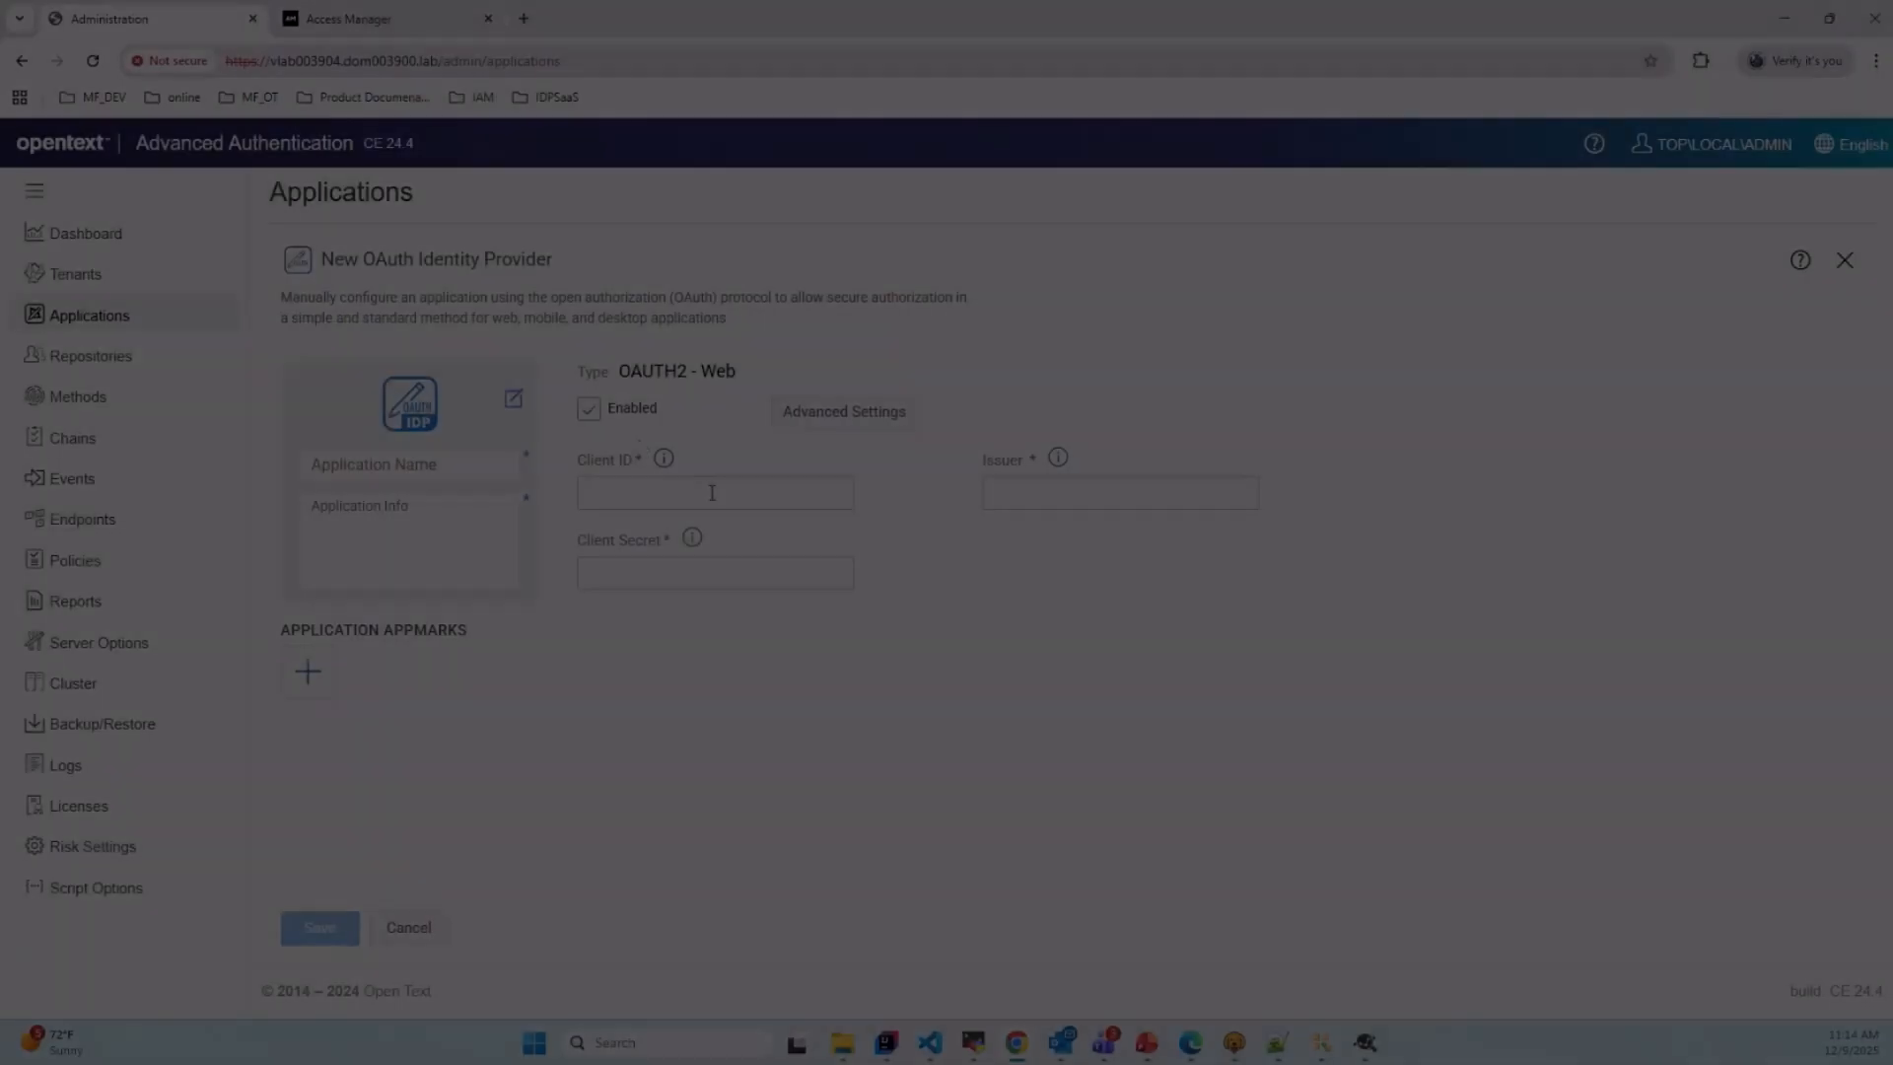
pyautogui.click(706, 495)
pyautogui.hotkey('ctrl', 'v')
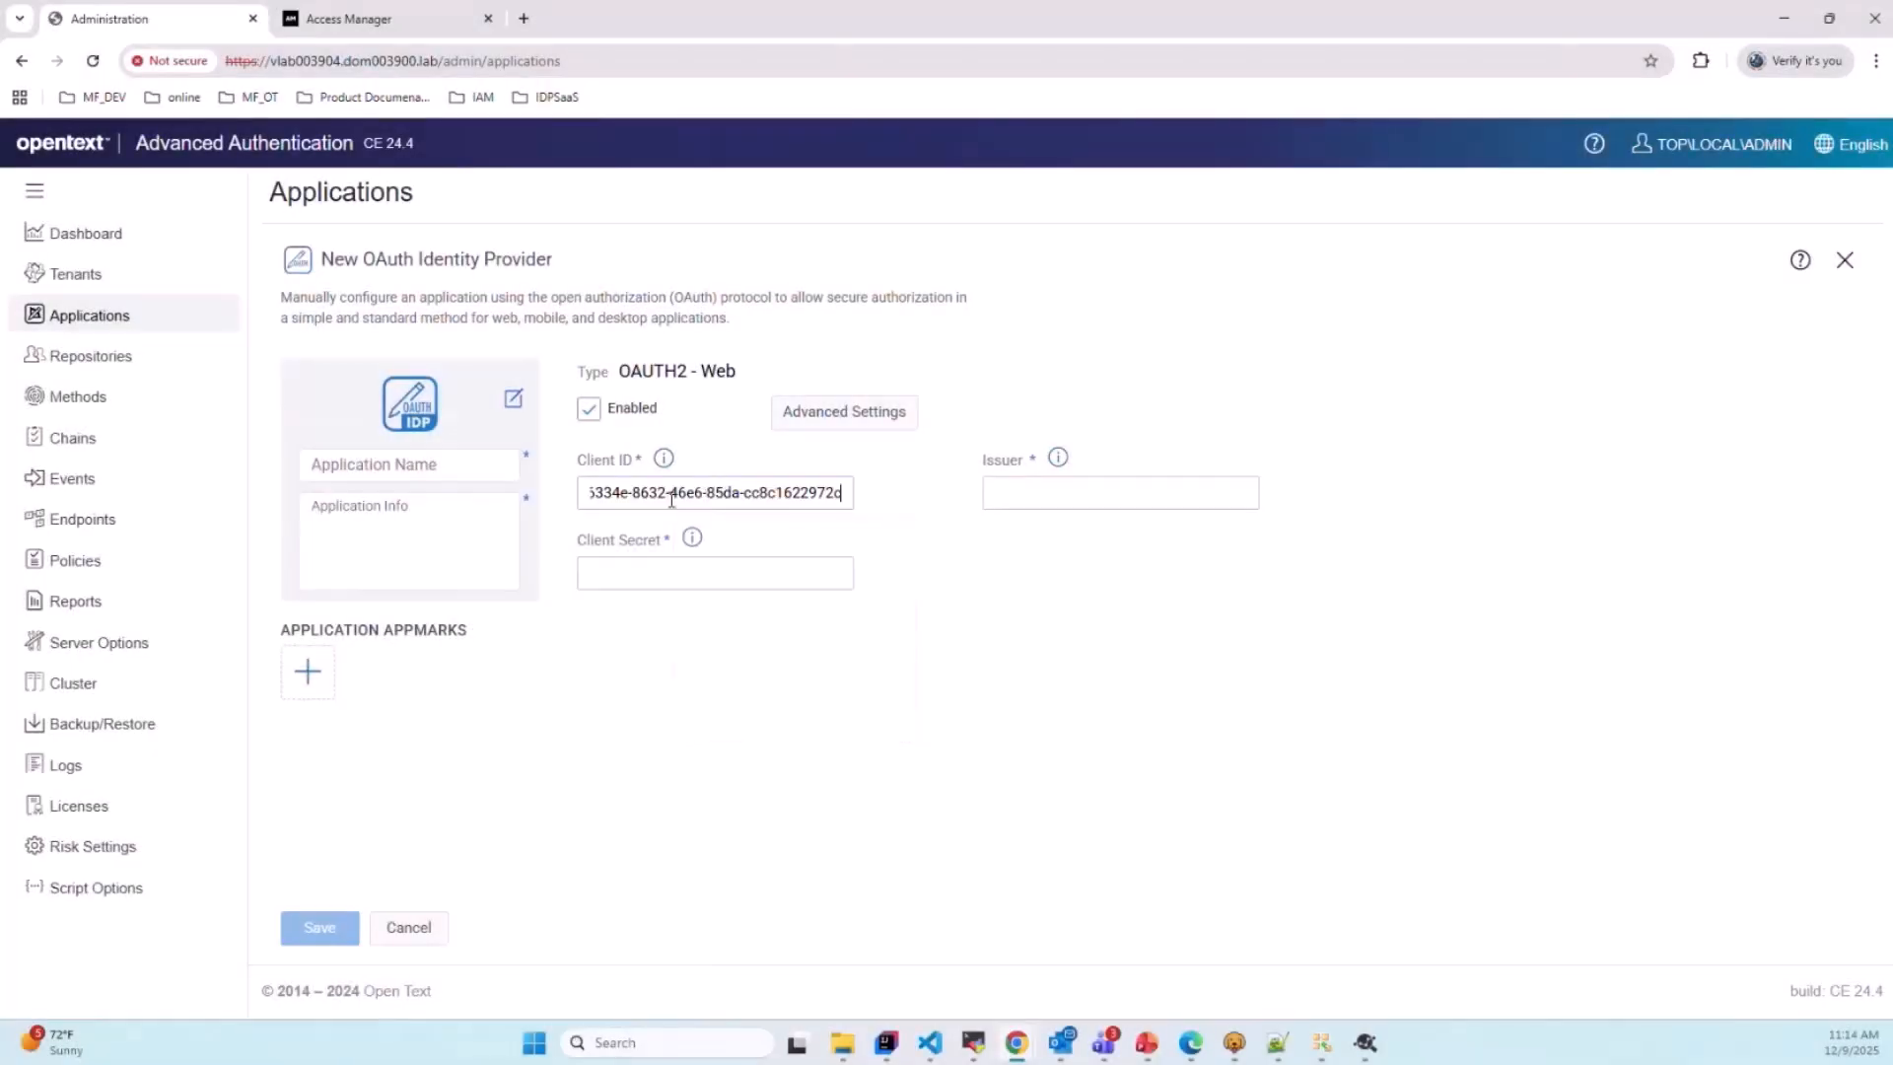
# Step: Copy the client secret of NAM-Oauth from Access Manager into the Client Secret of the new OAuth identity provider
pyautogui.click(383, 19)
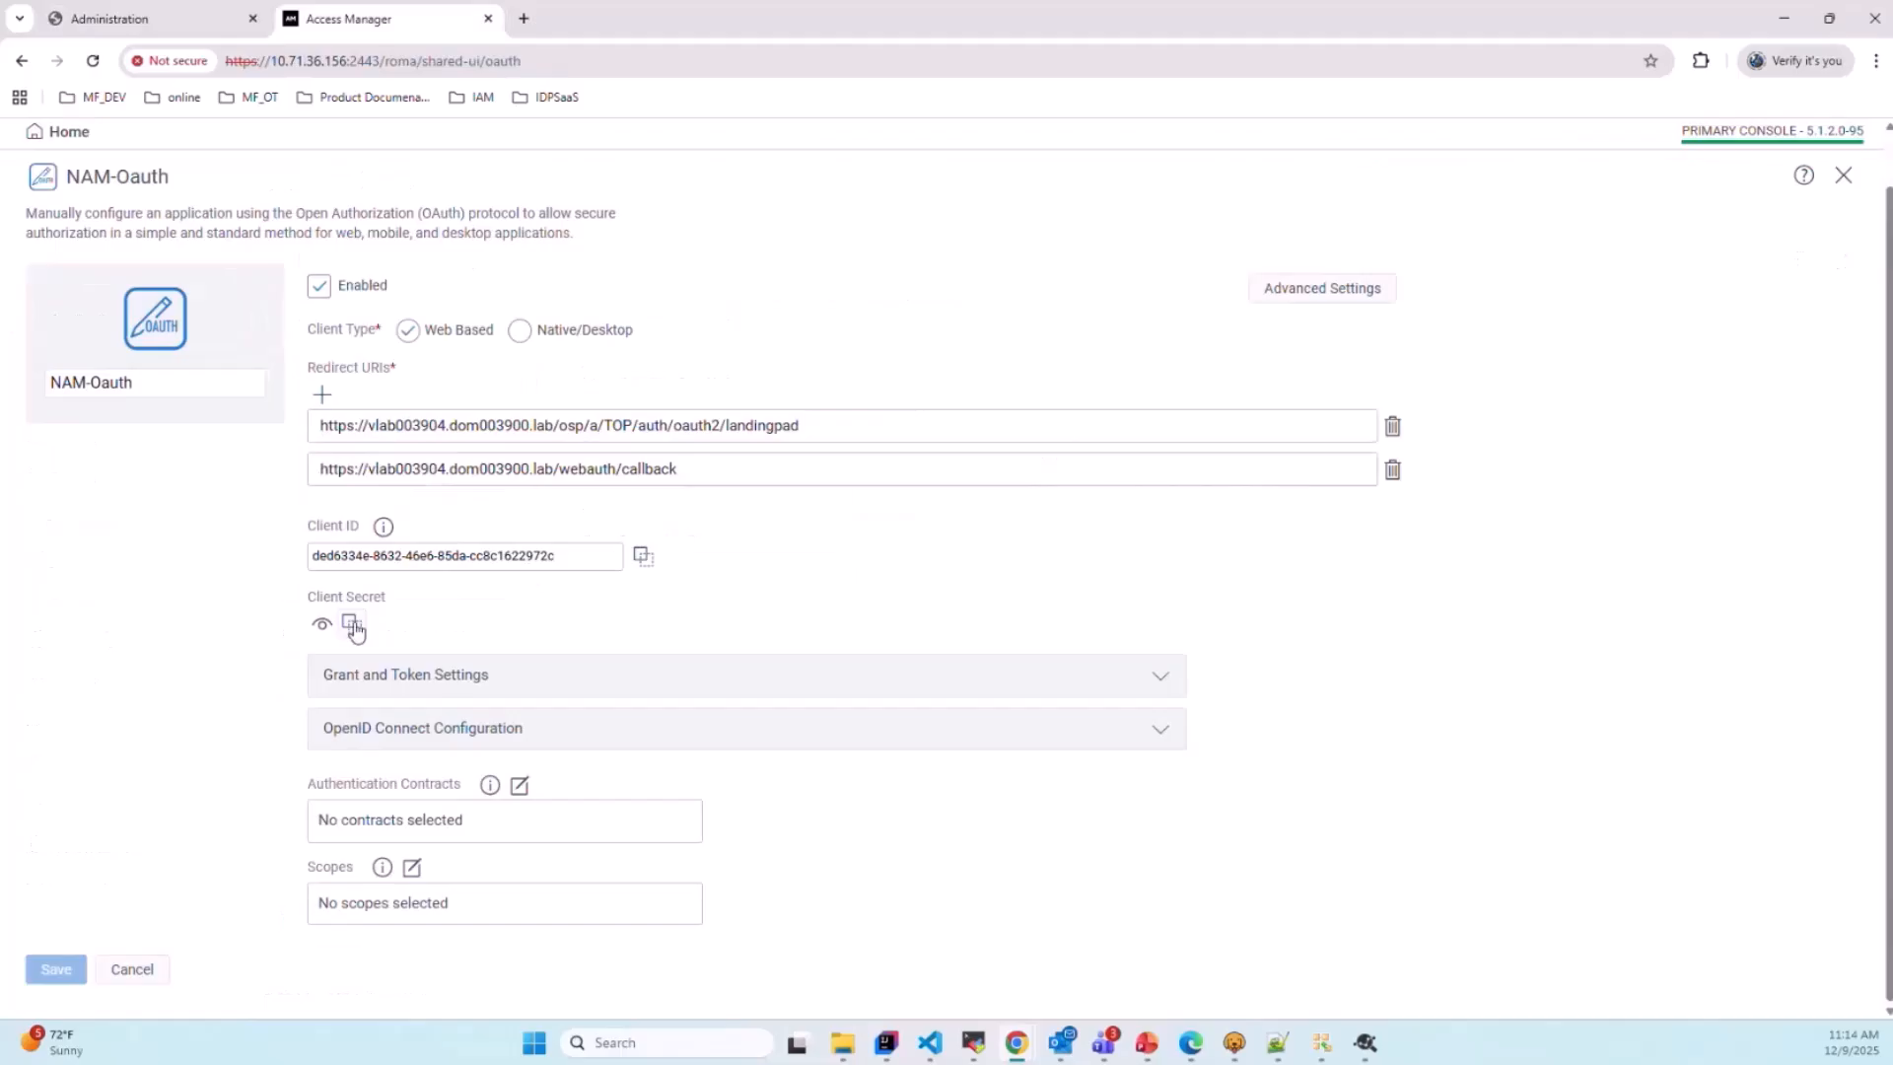
pyautogui.click(118, 20)
pyautogui.click(634, 575)
pyautogui.hotkey('ctrl', 'v')
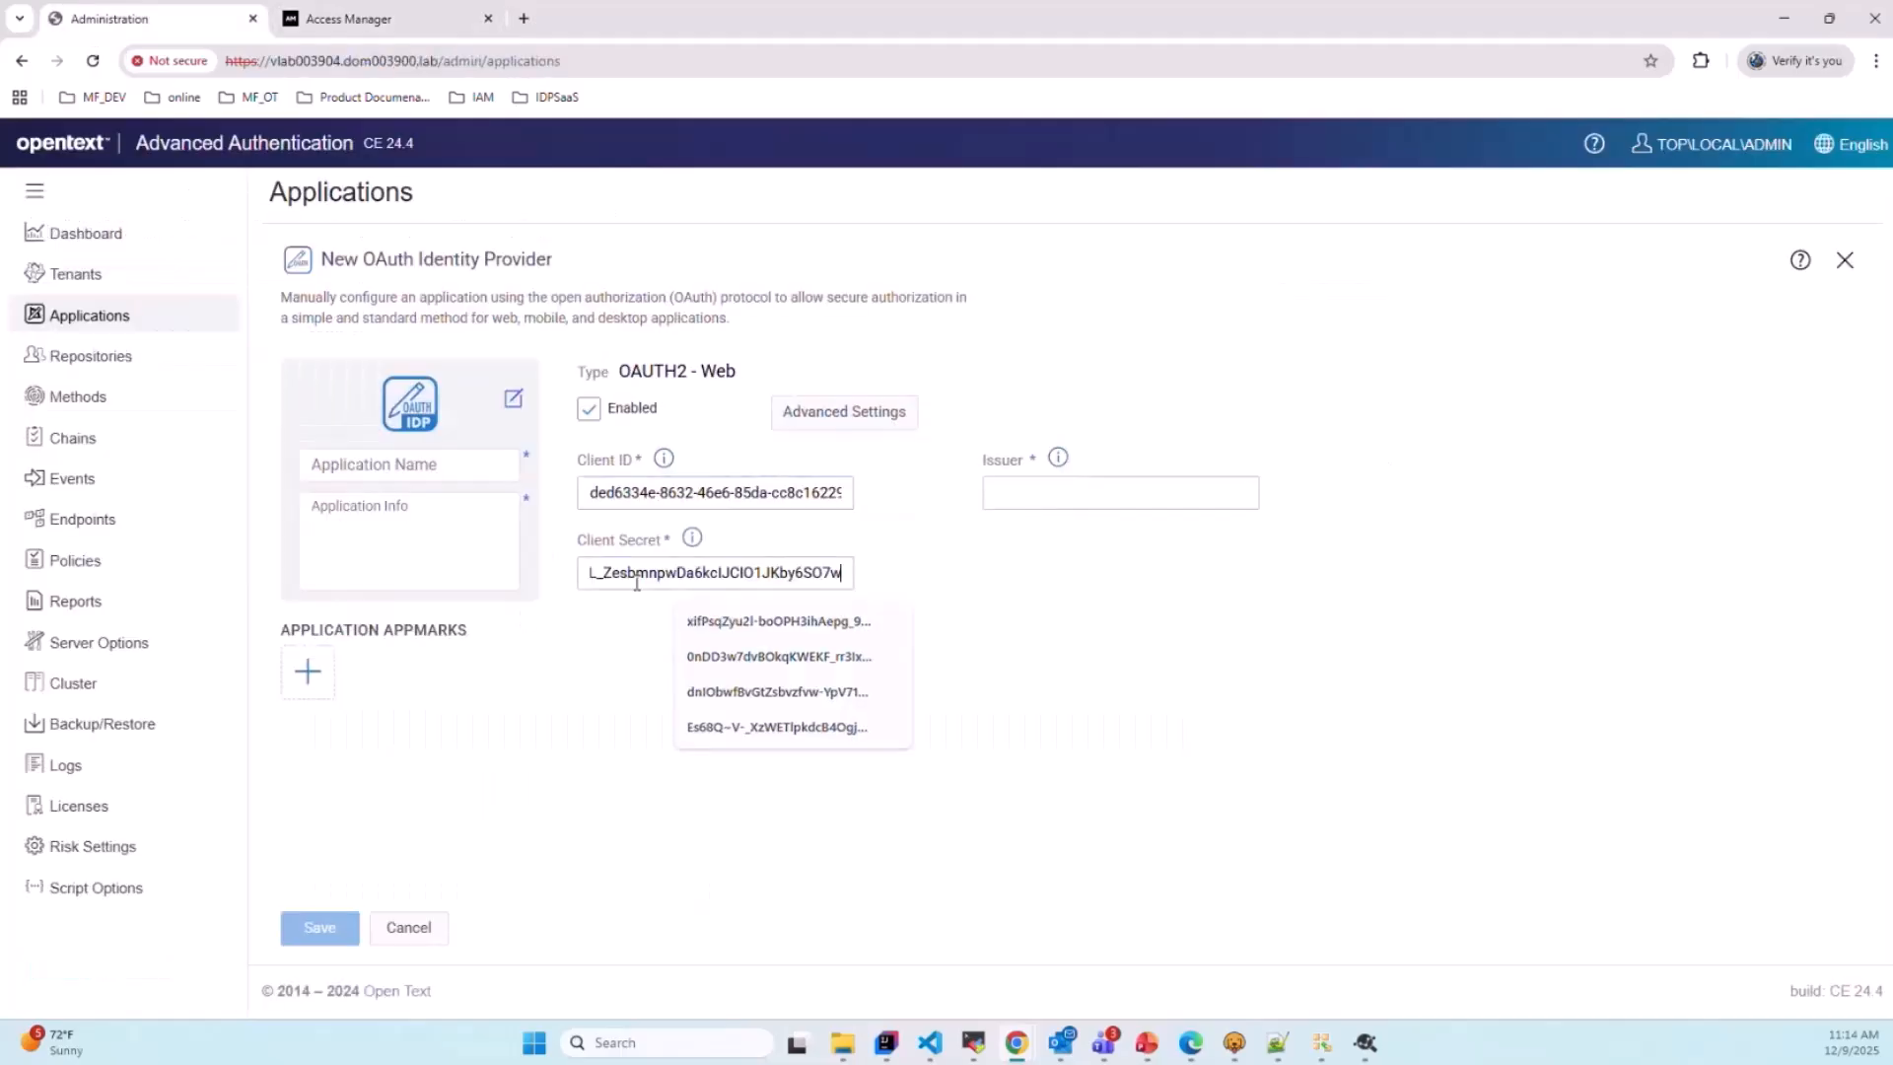
# Step: Check the OAuth2 landing pad redirect URI of the NAM-Oauth application in Access Manager
pyautogui.click(360, 25)
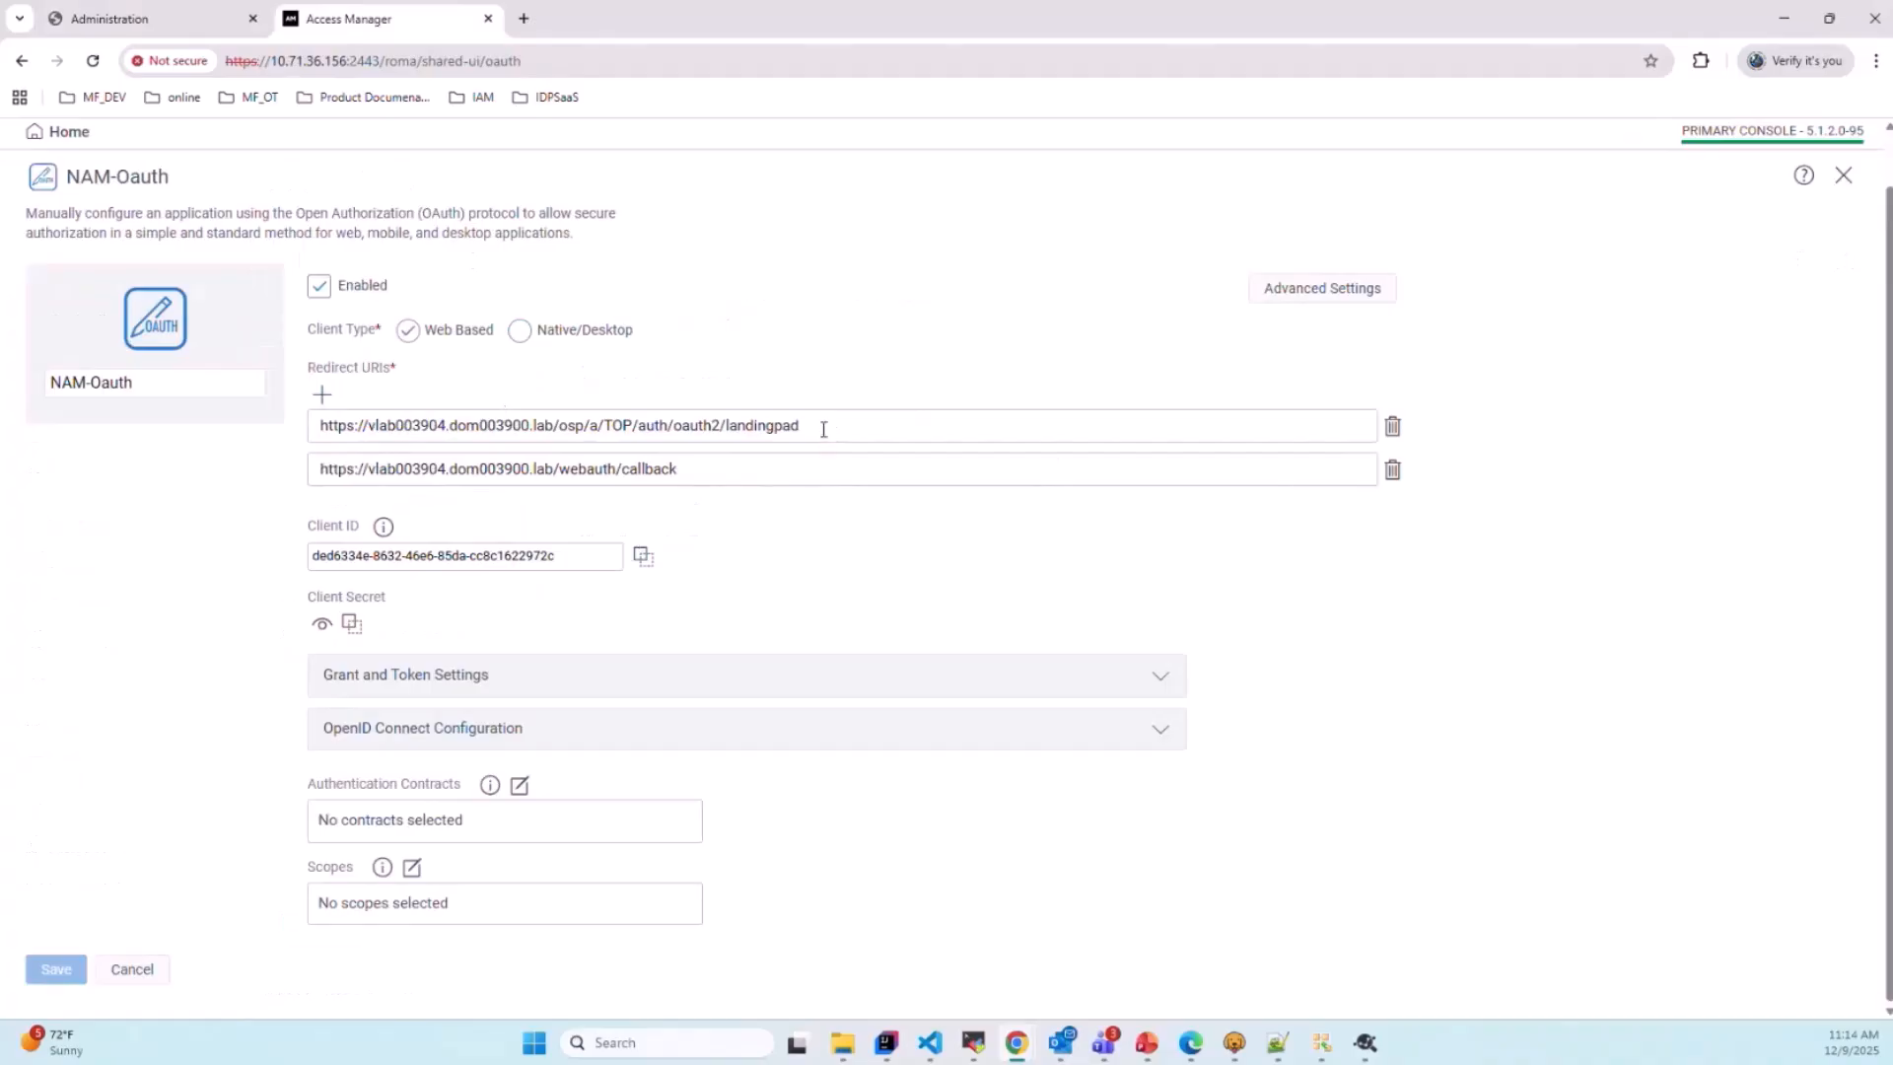
pyautogui.moveTo(823, 429); pyautogui.dragTo(303, 426)
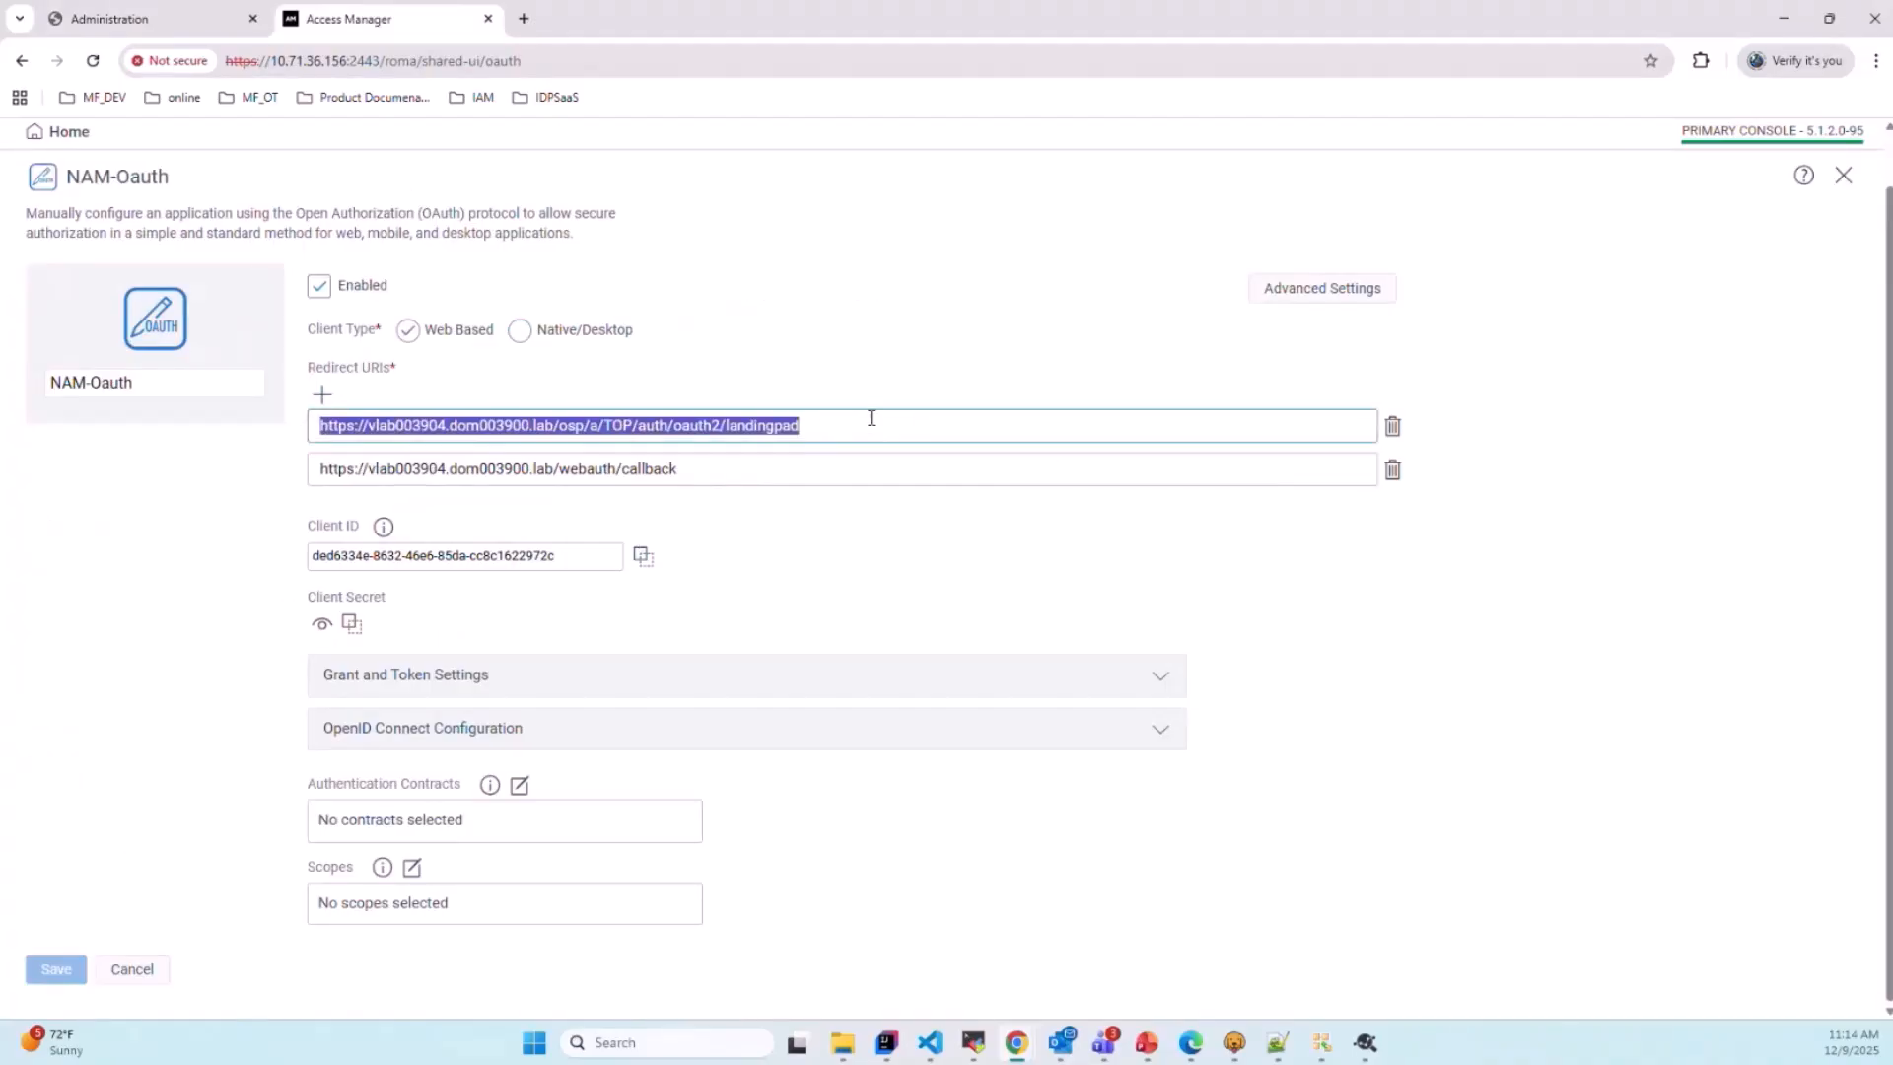
pyautogui.click(1270, 593)
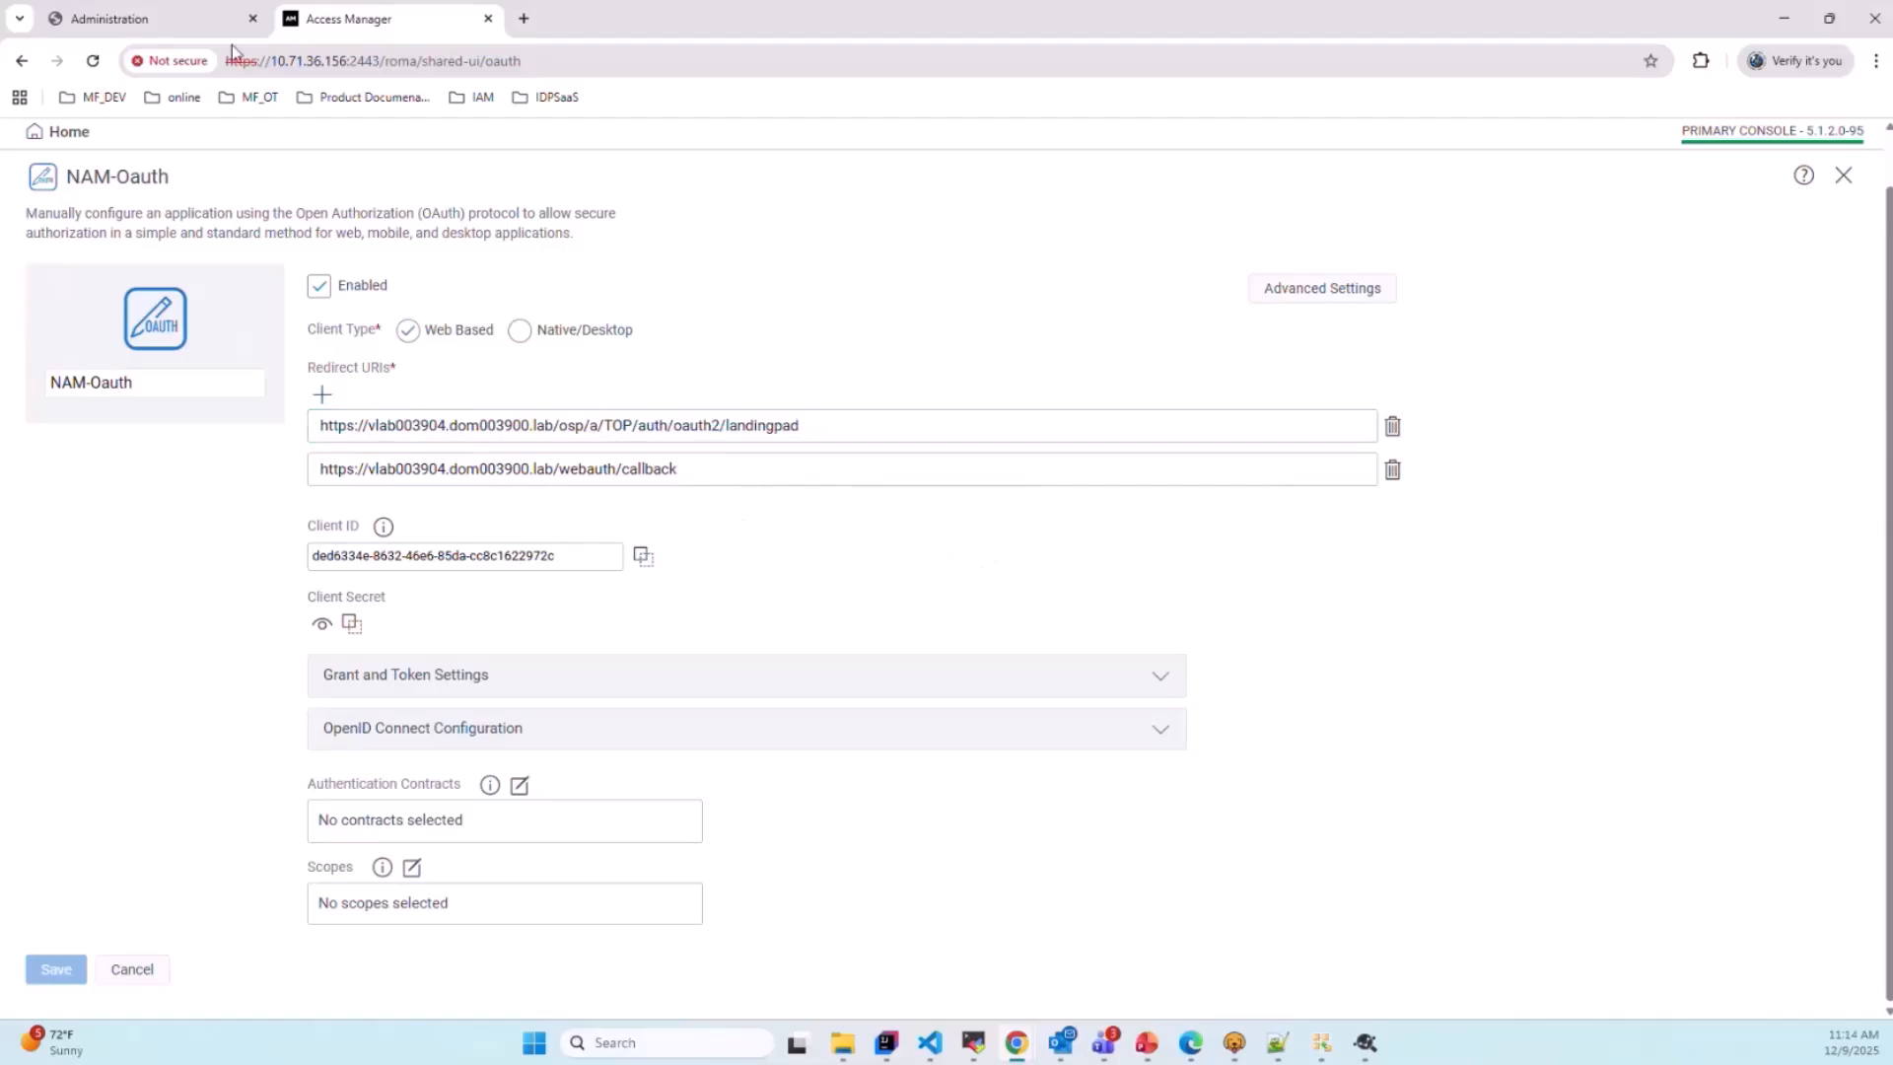
pyautogui.click(187, 20)
pyautogui.click(1066, 483)
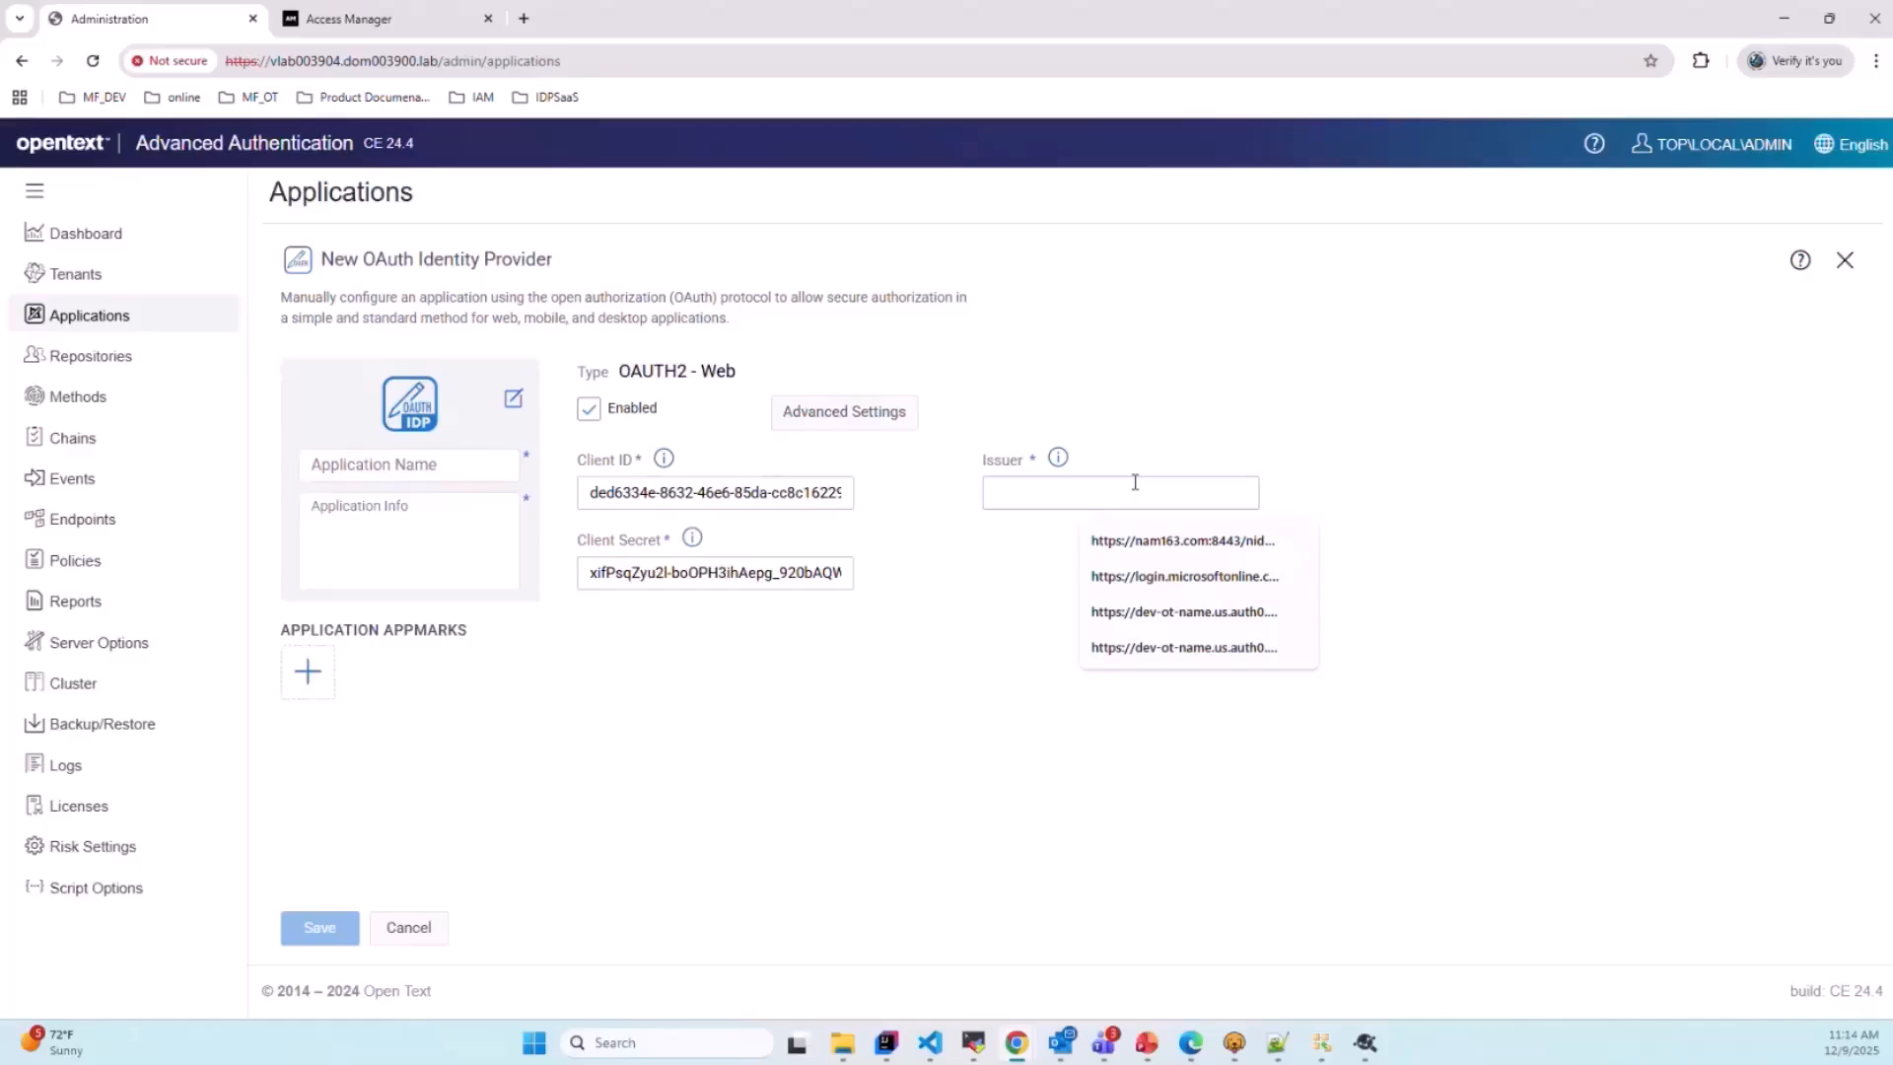
pyautogui.press('Down')
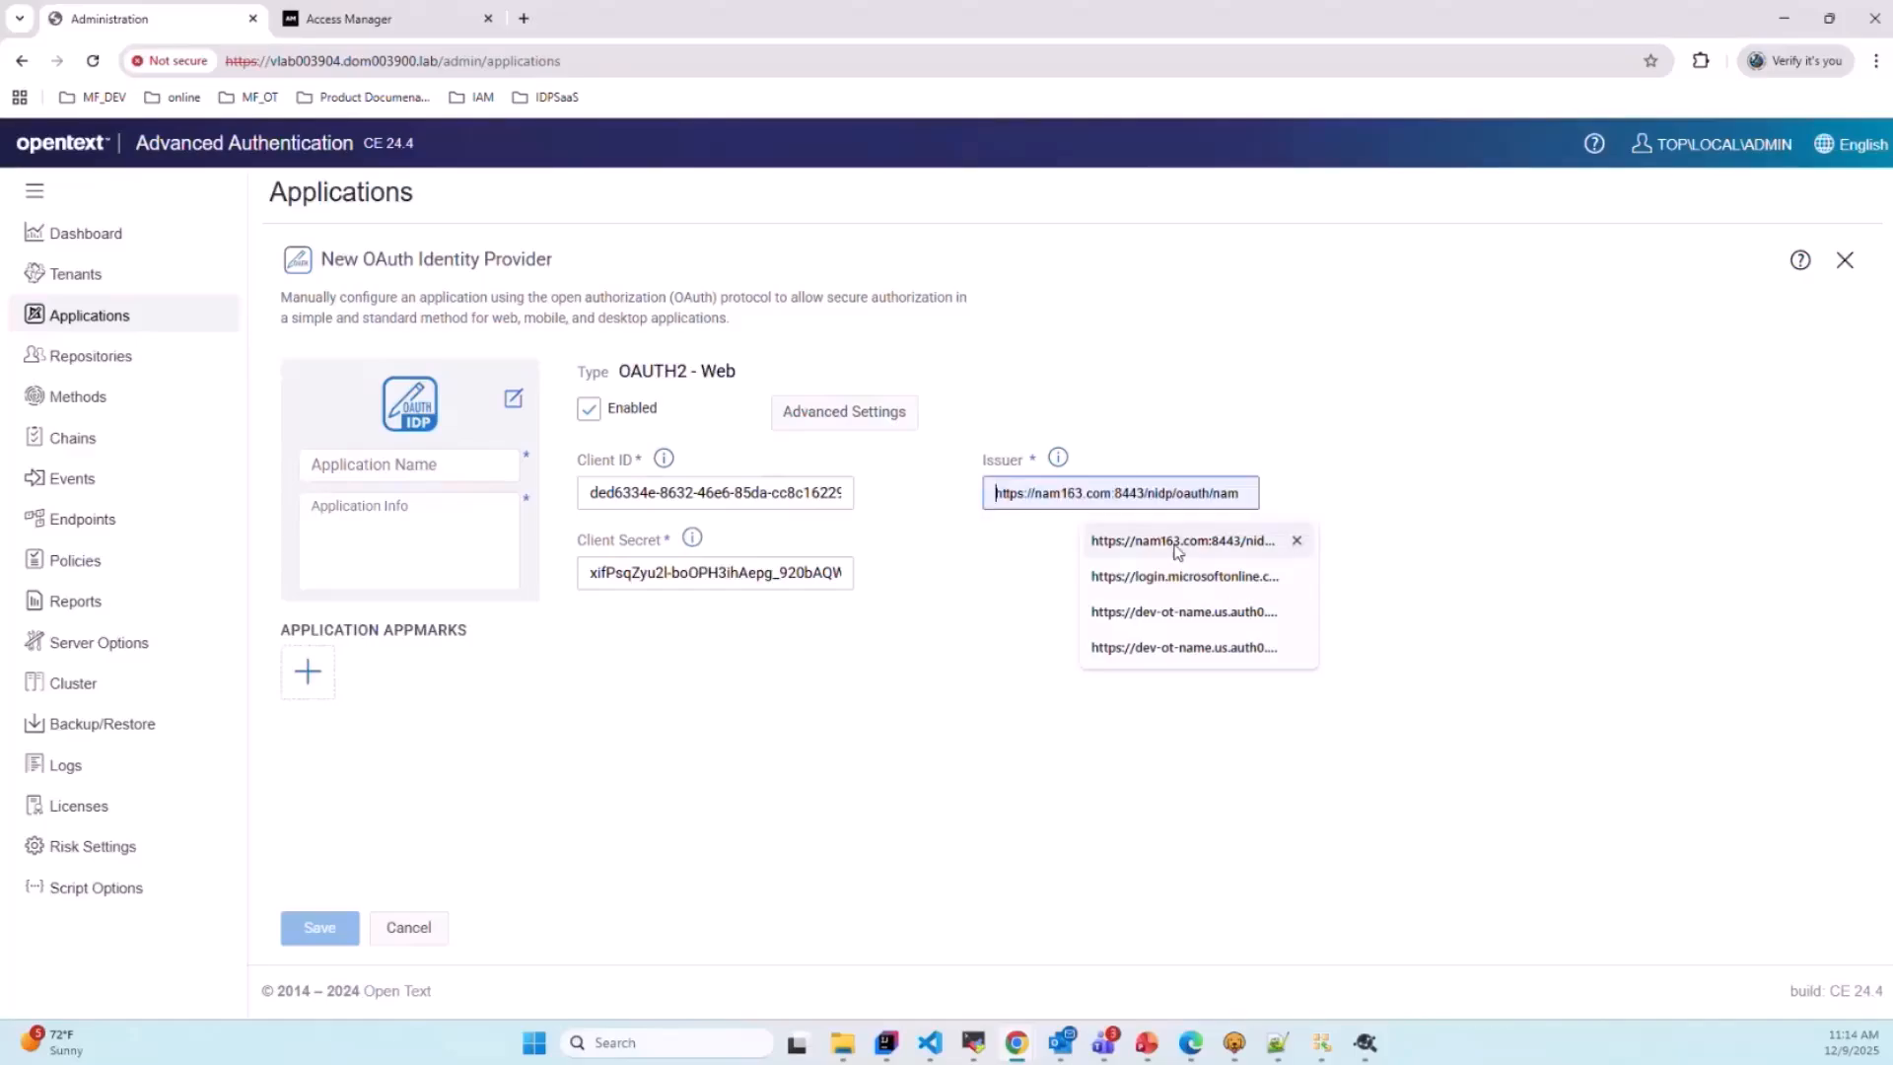
pyautogui.press('Return')
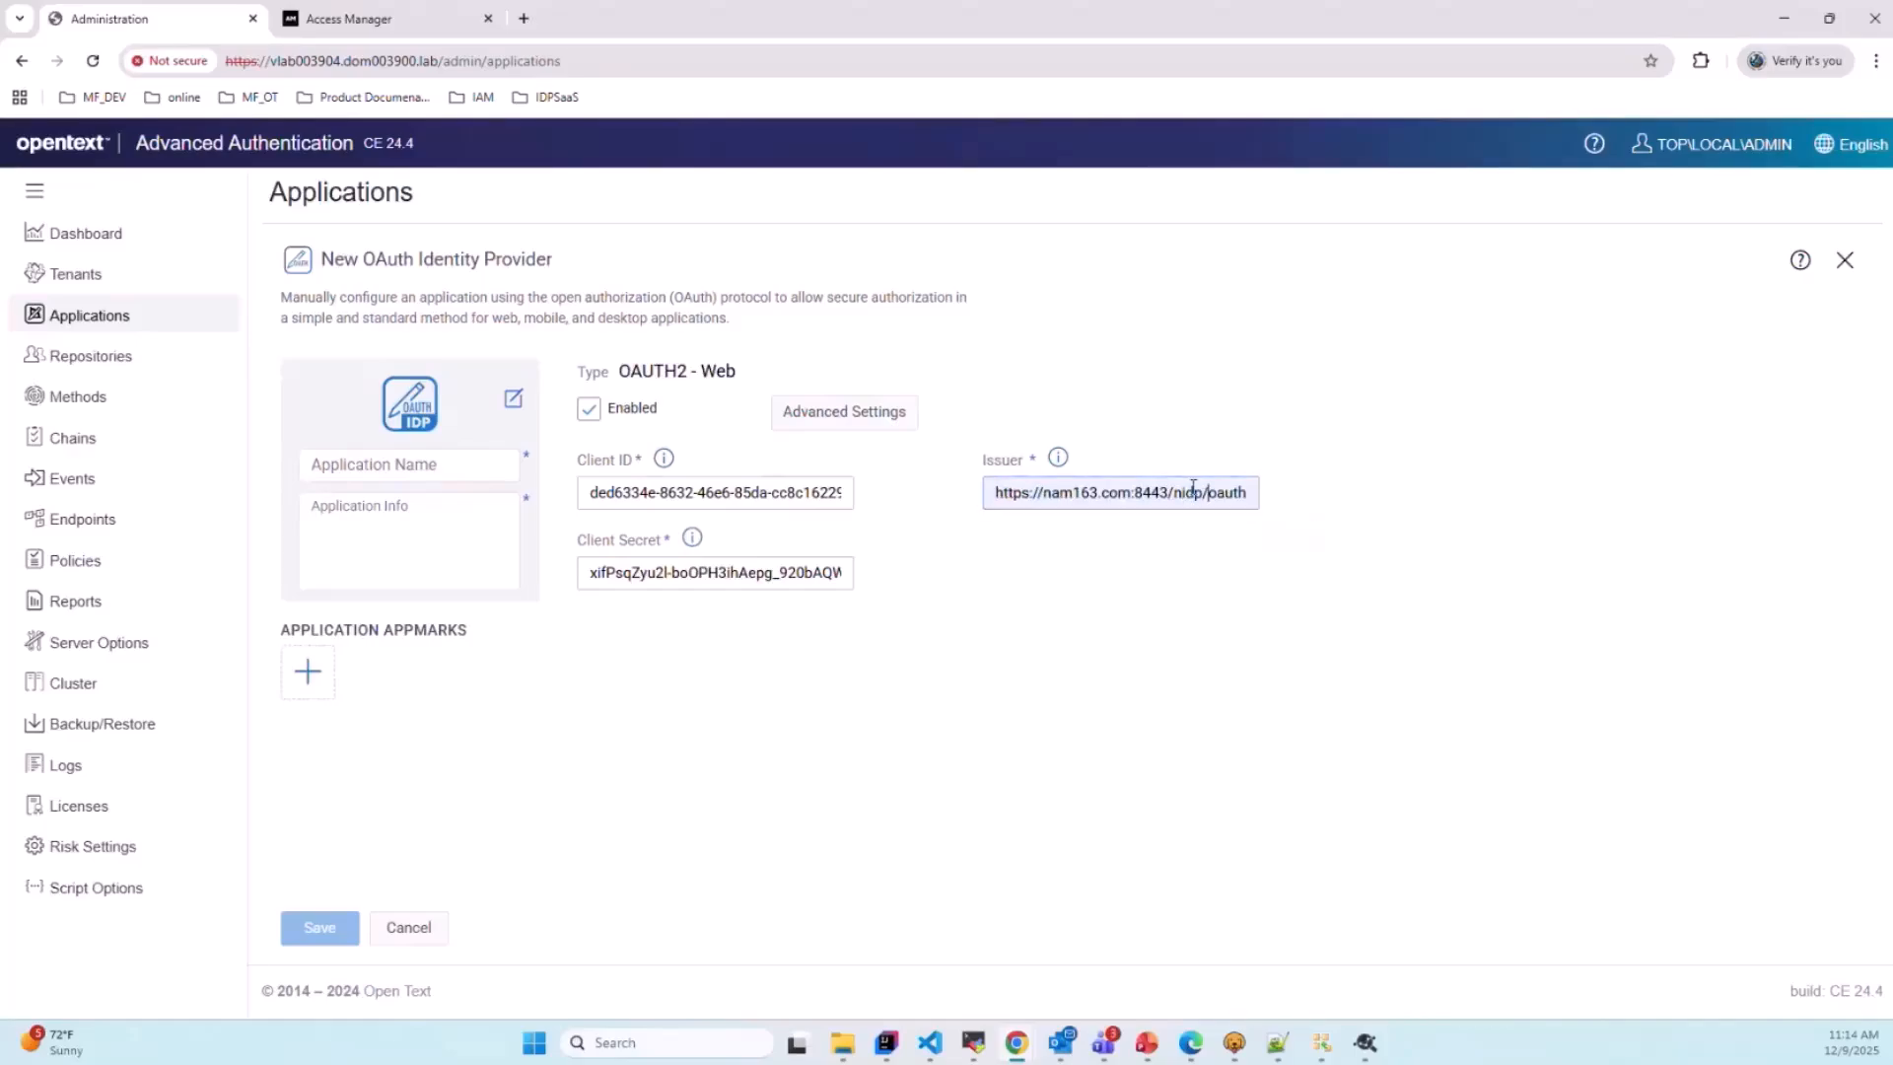
pyautogui.write('/nam')
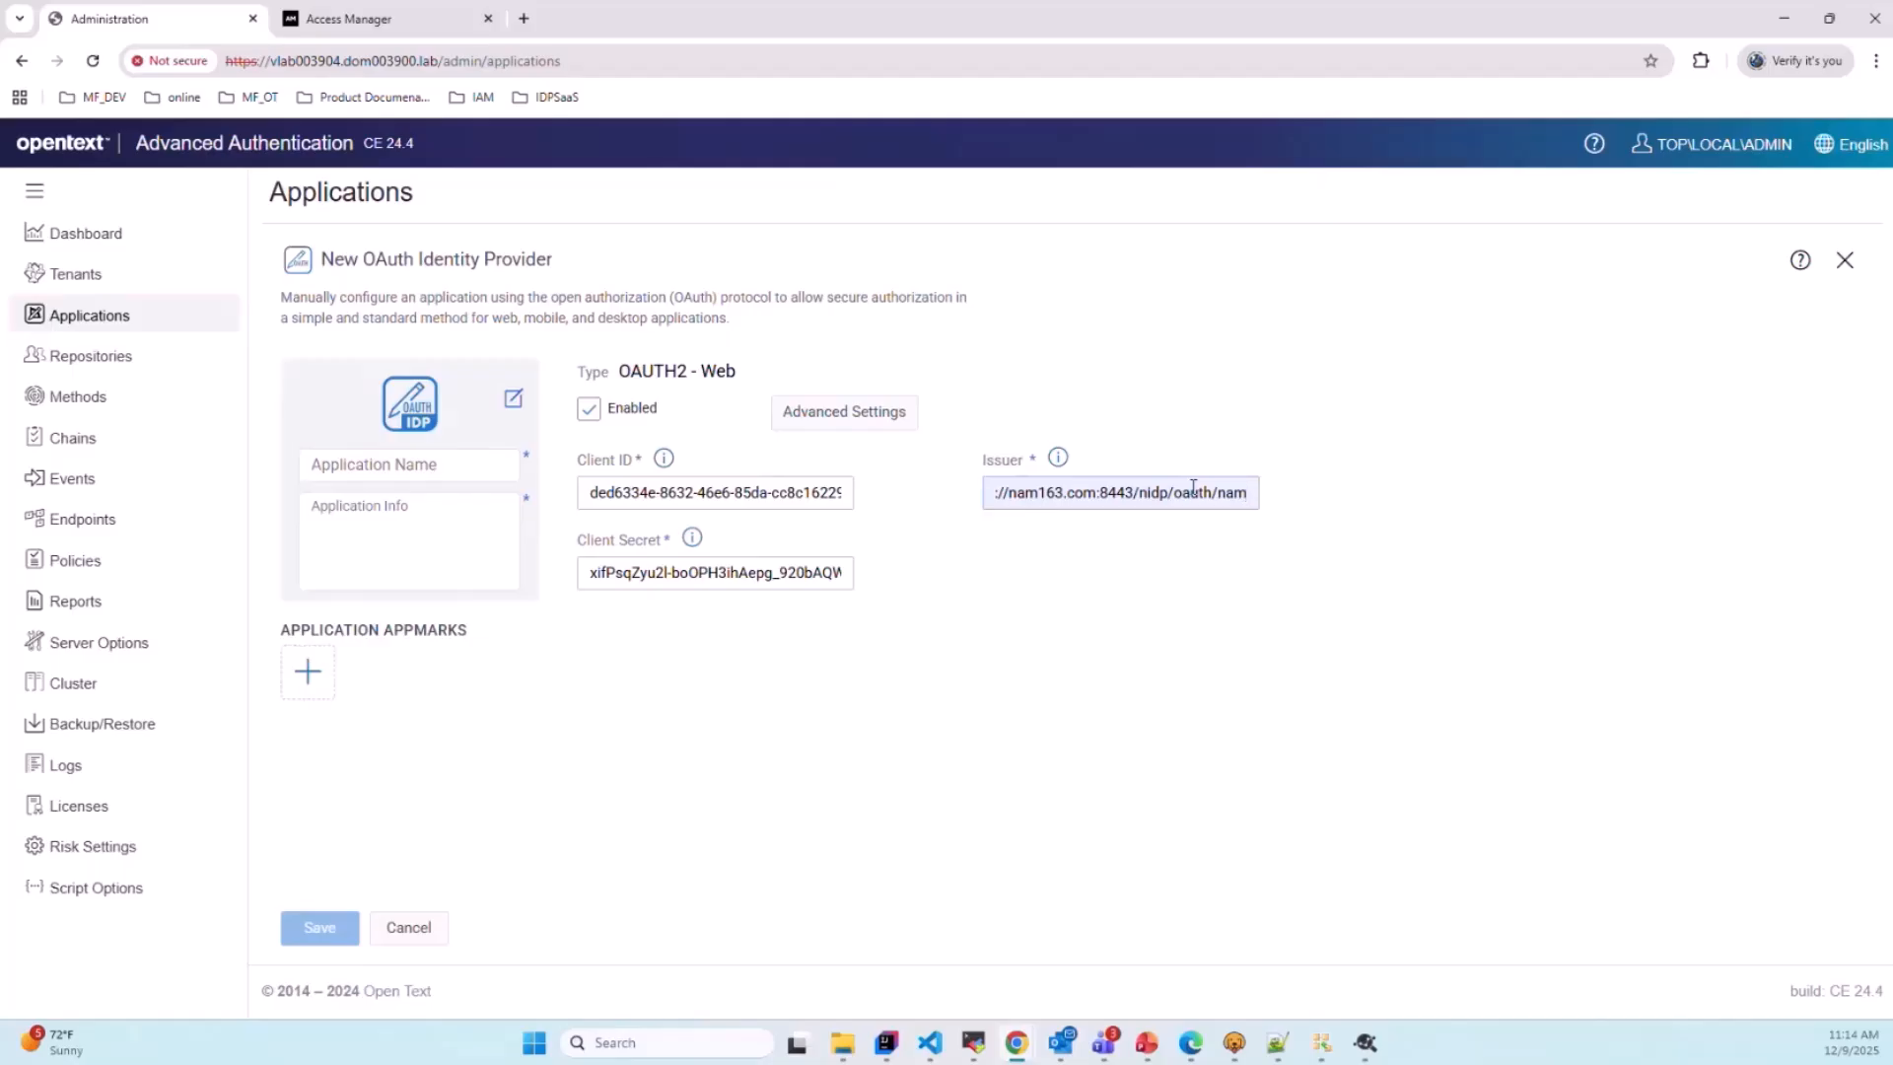
# Step: Enter nam163-oauth as both the application name and the application info, and save the new OAuth identity provider
pyautogui.click(437, 477)
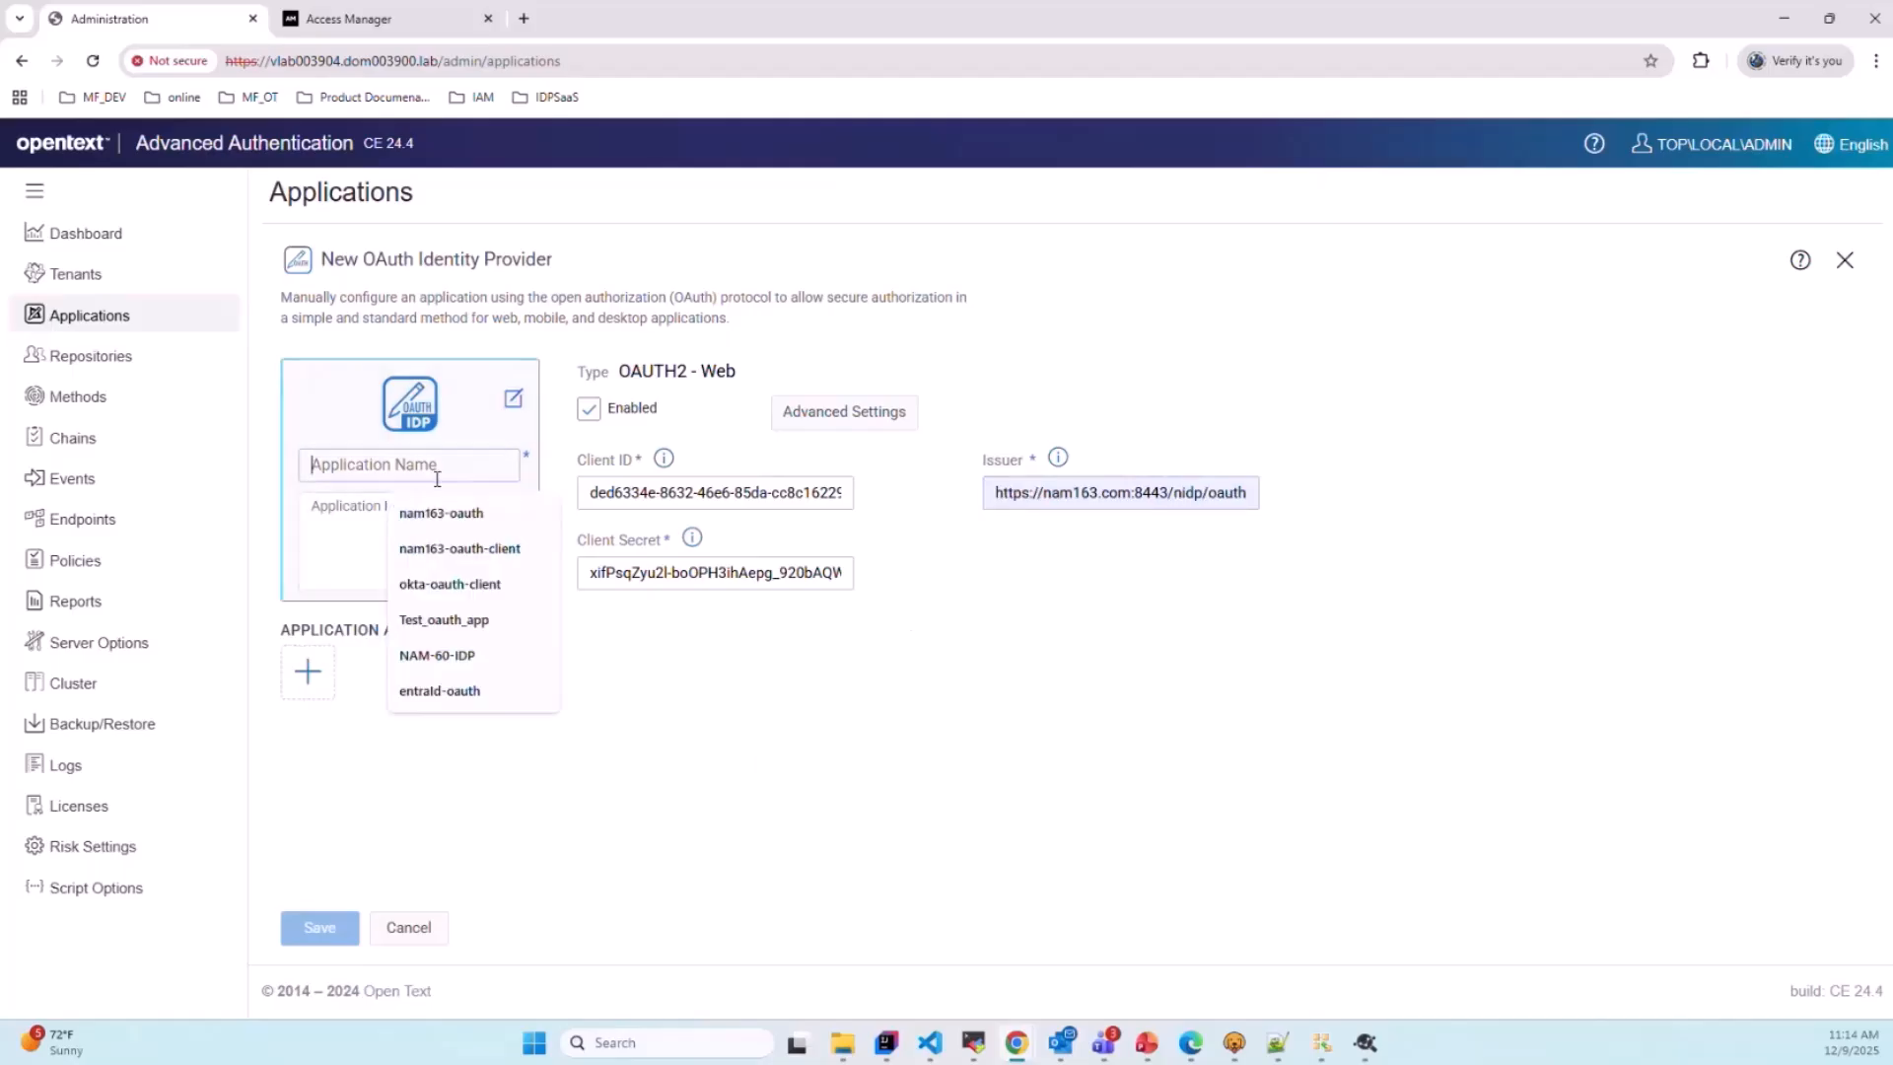
pyautogui.press('Down')
pyautogui.press('Return')
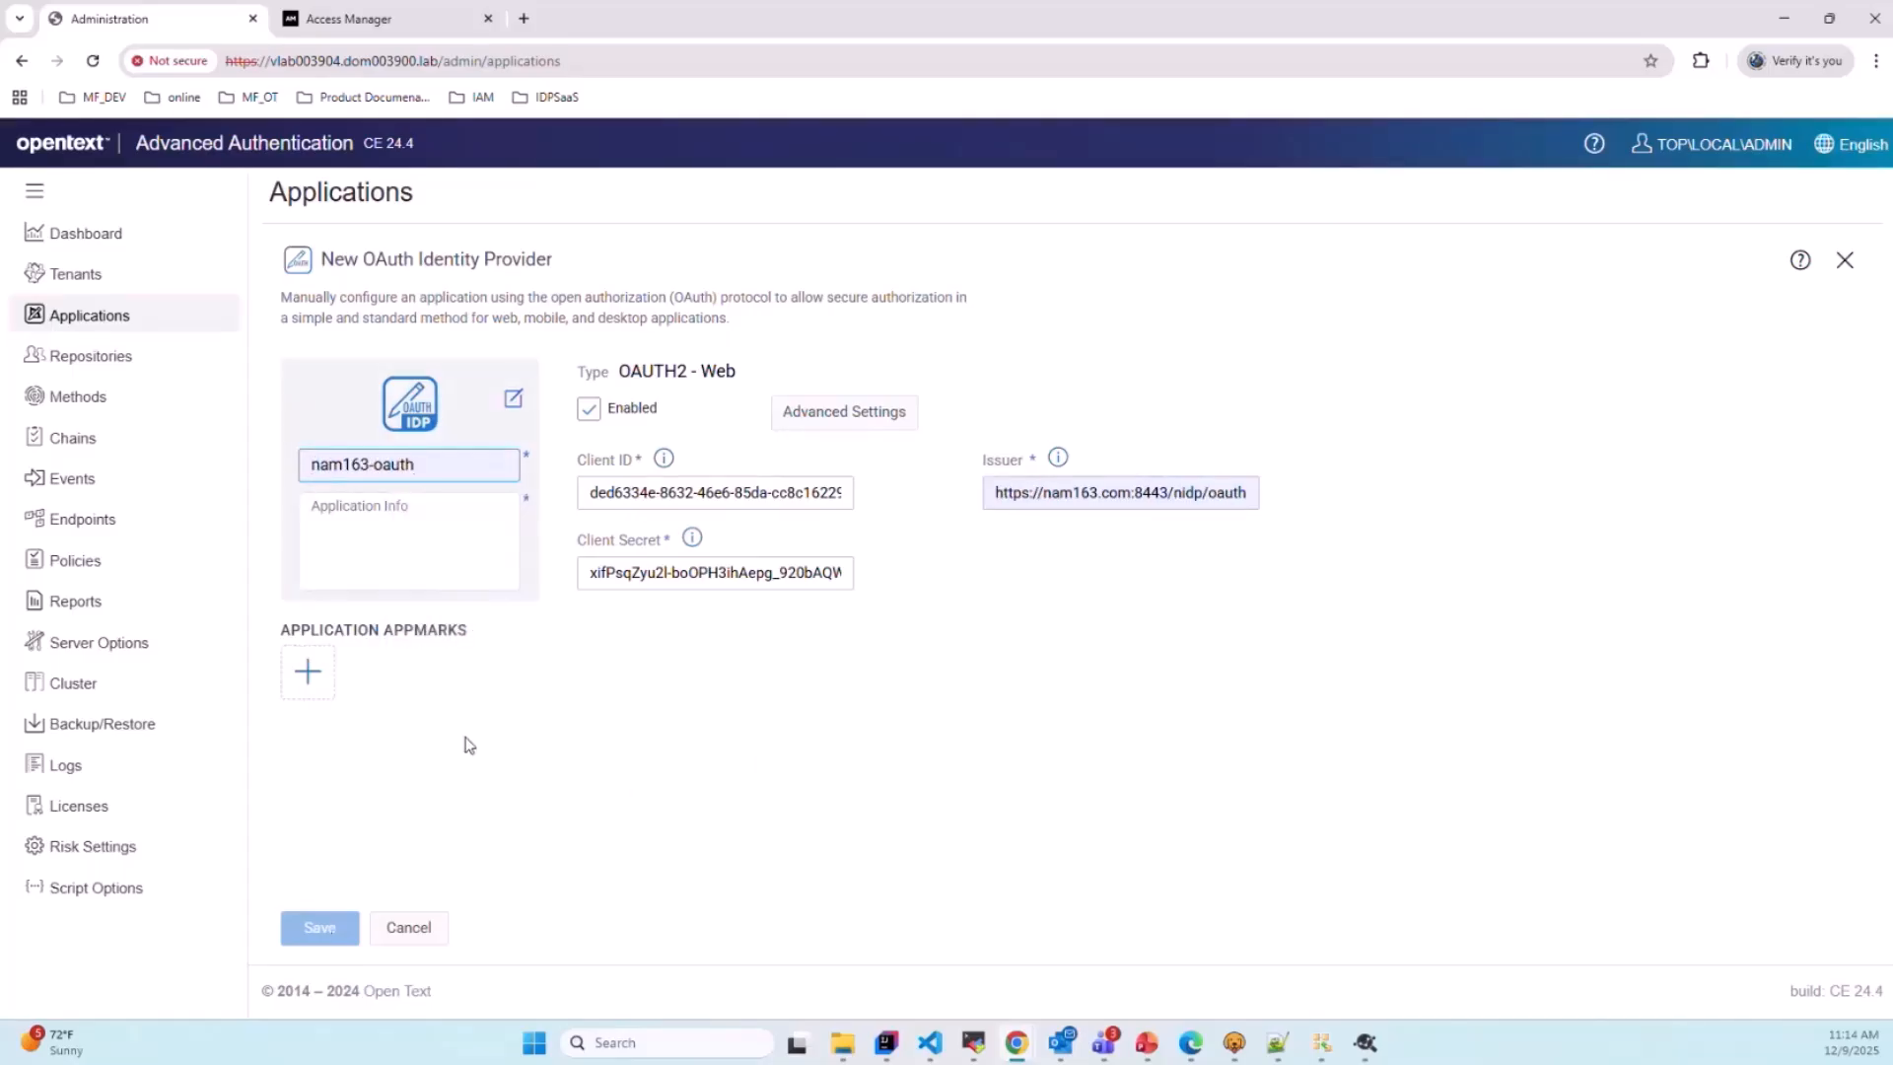
pyautogui.moveTo(427, 468); pyautogui.dragTo(288, 469)
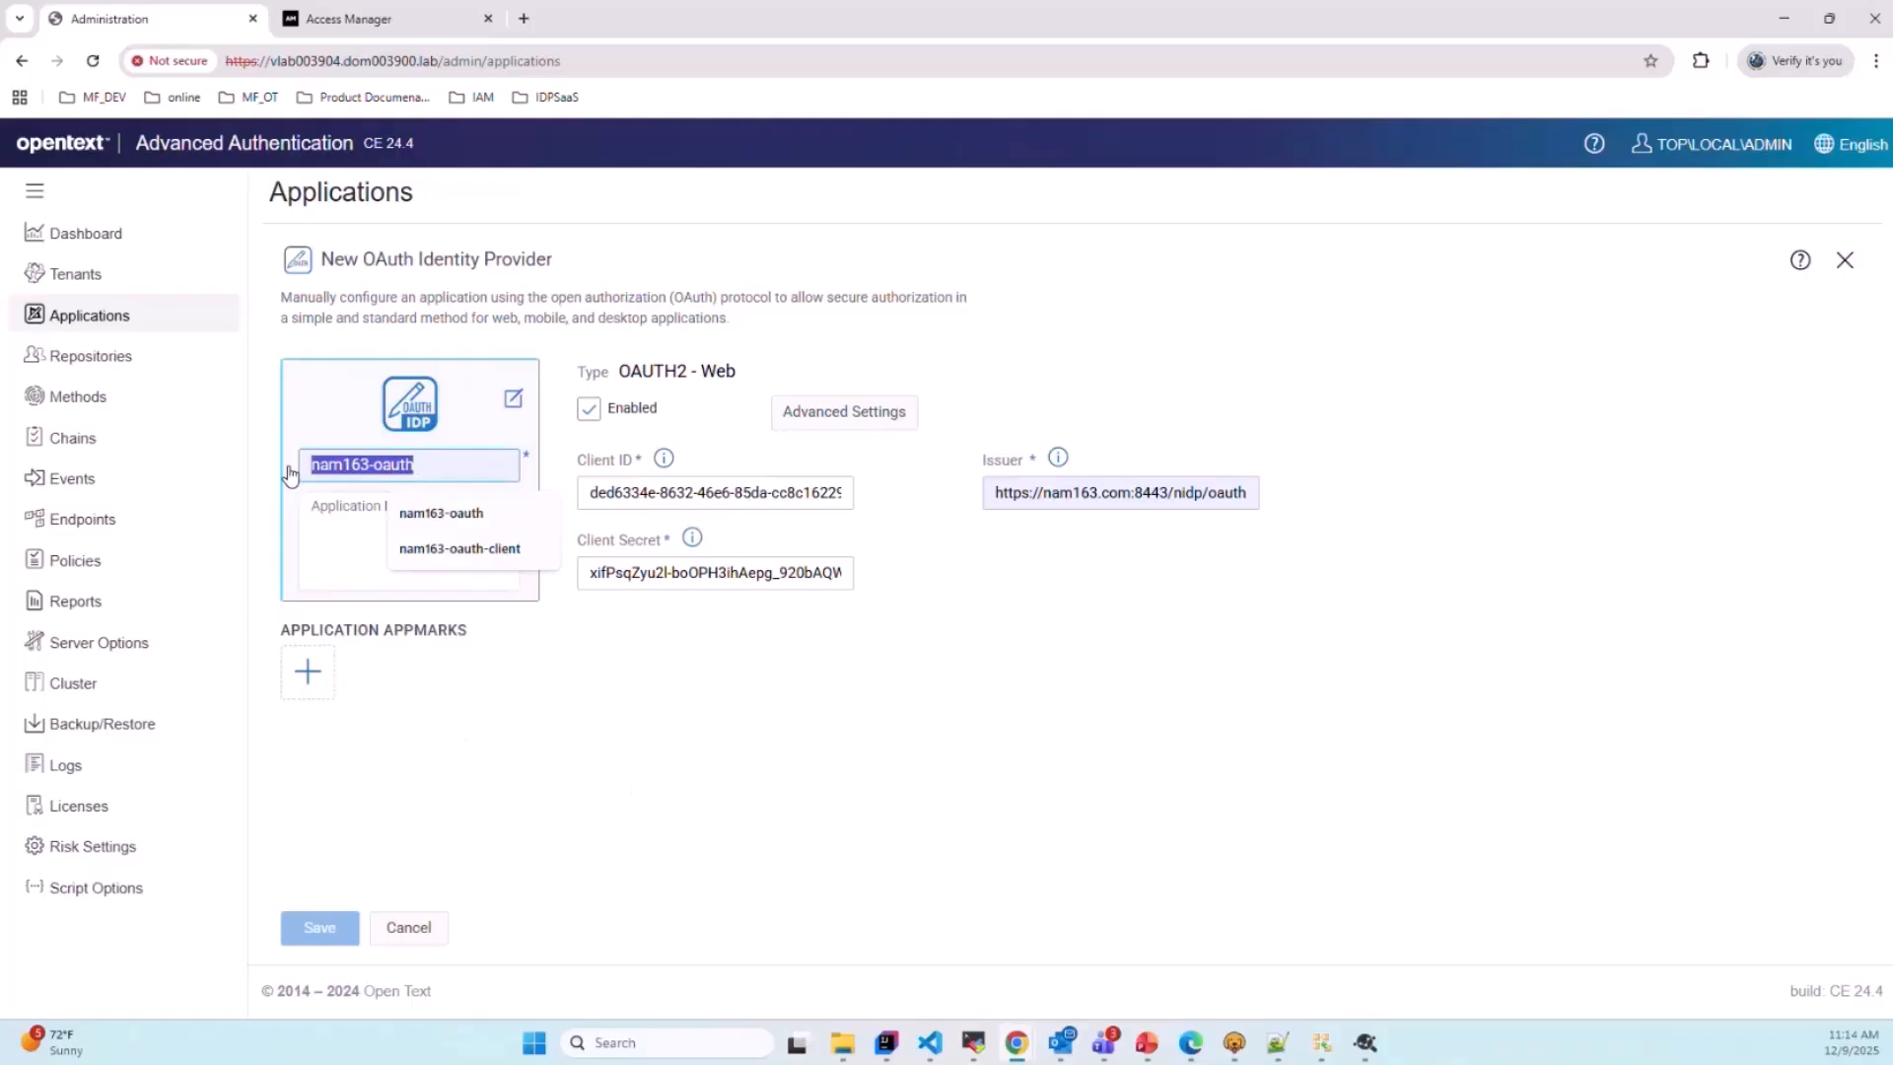
pyautogui.click(358, 523)
pyautogui.hotkey('ctrl', 'v')
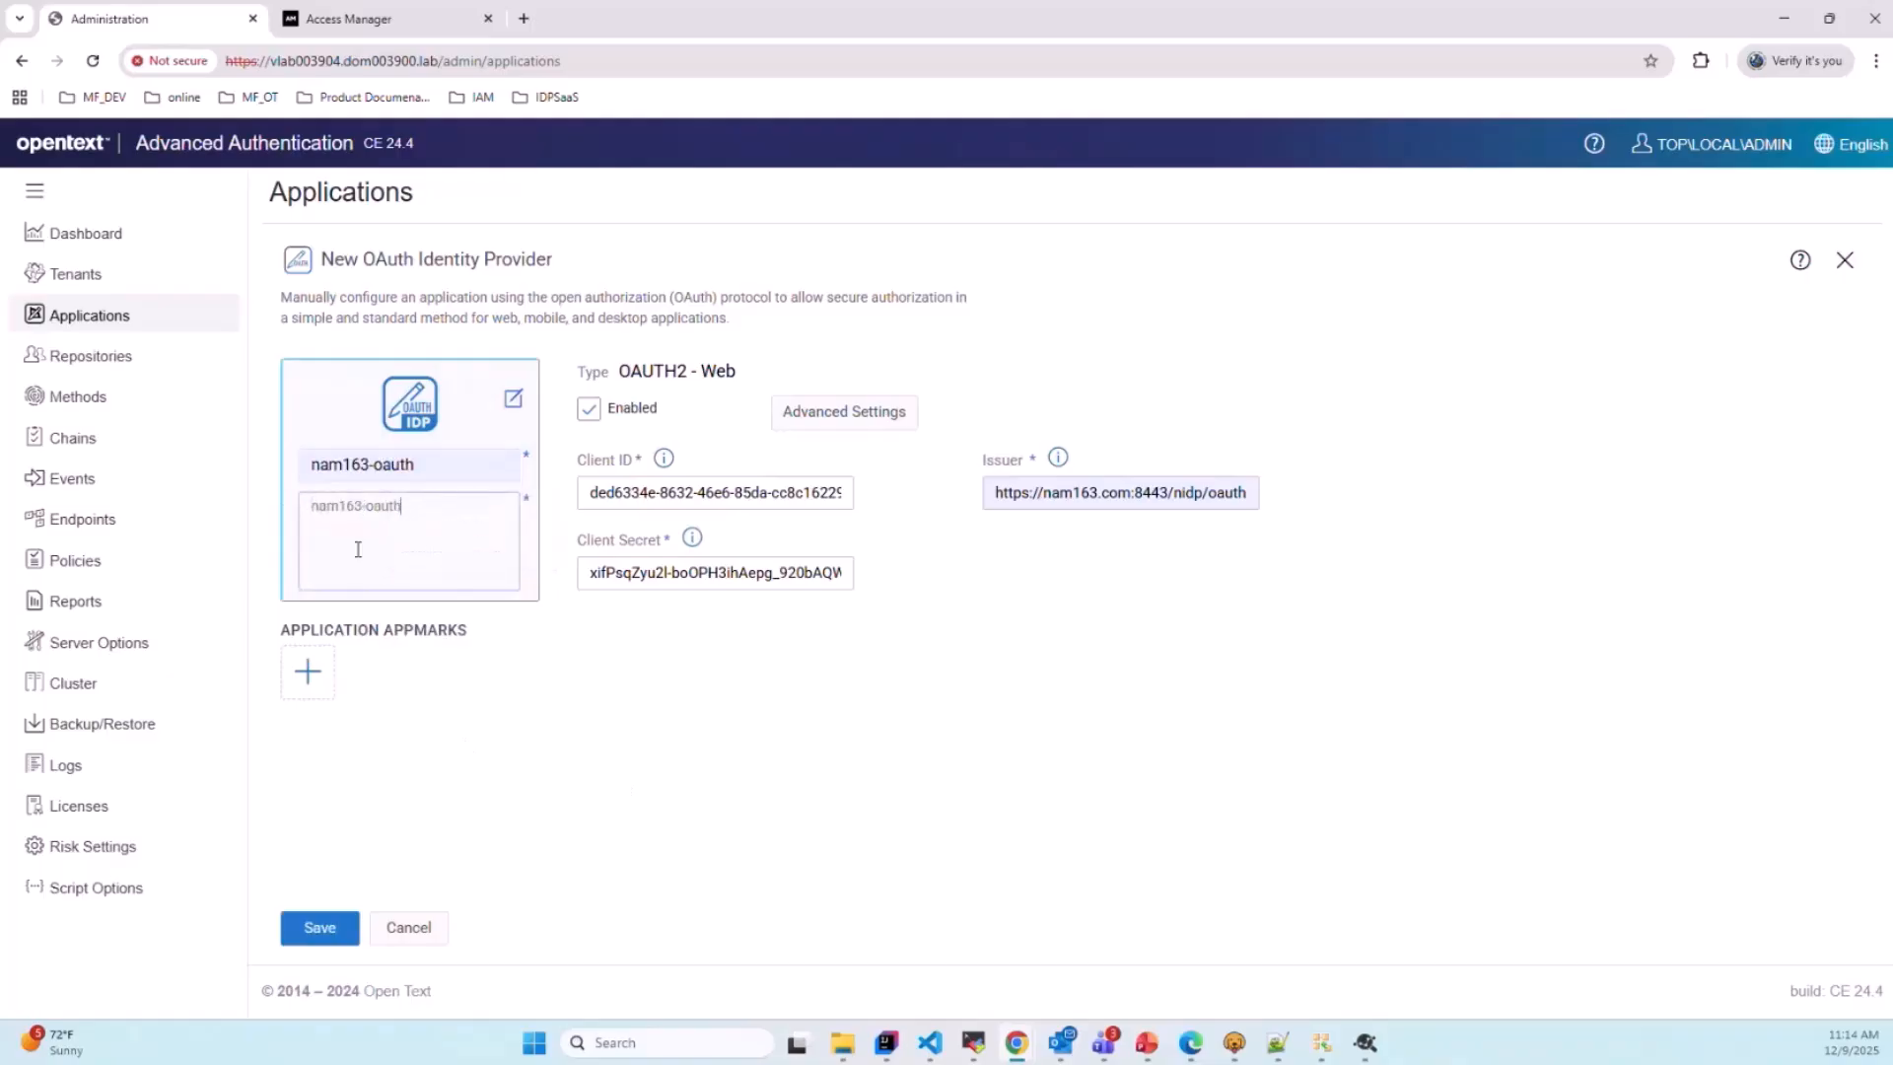
pyautogui.click(321, 928)
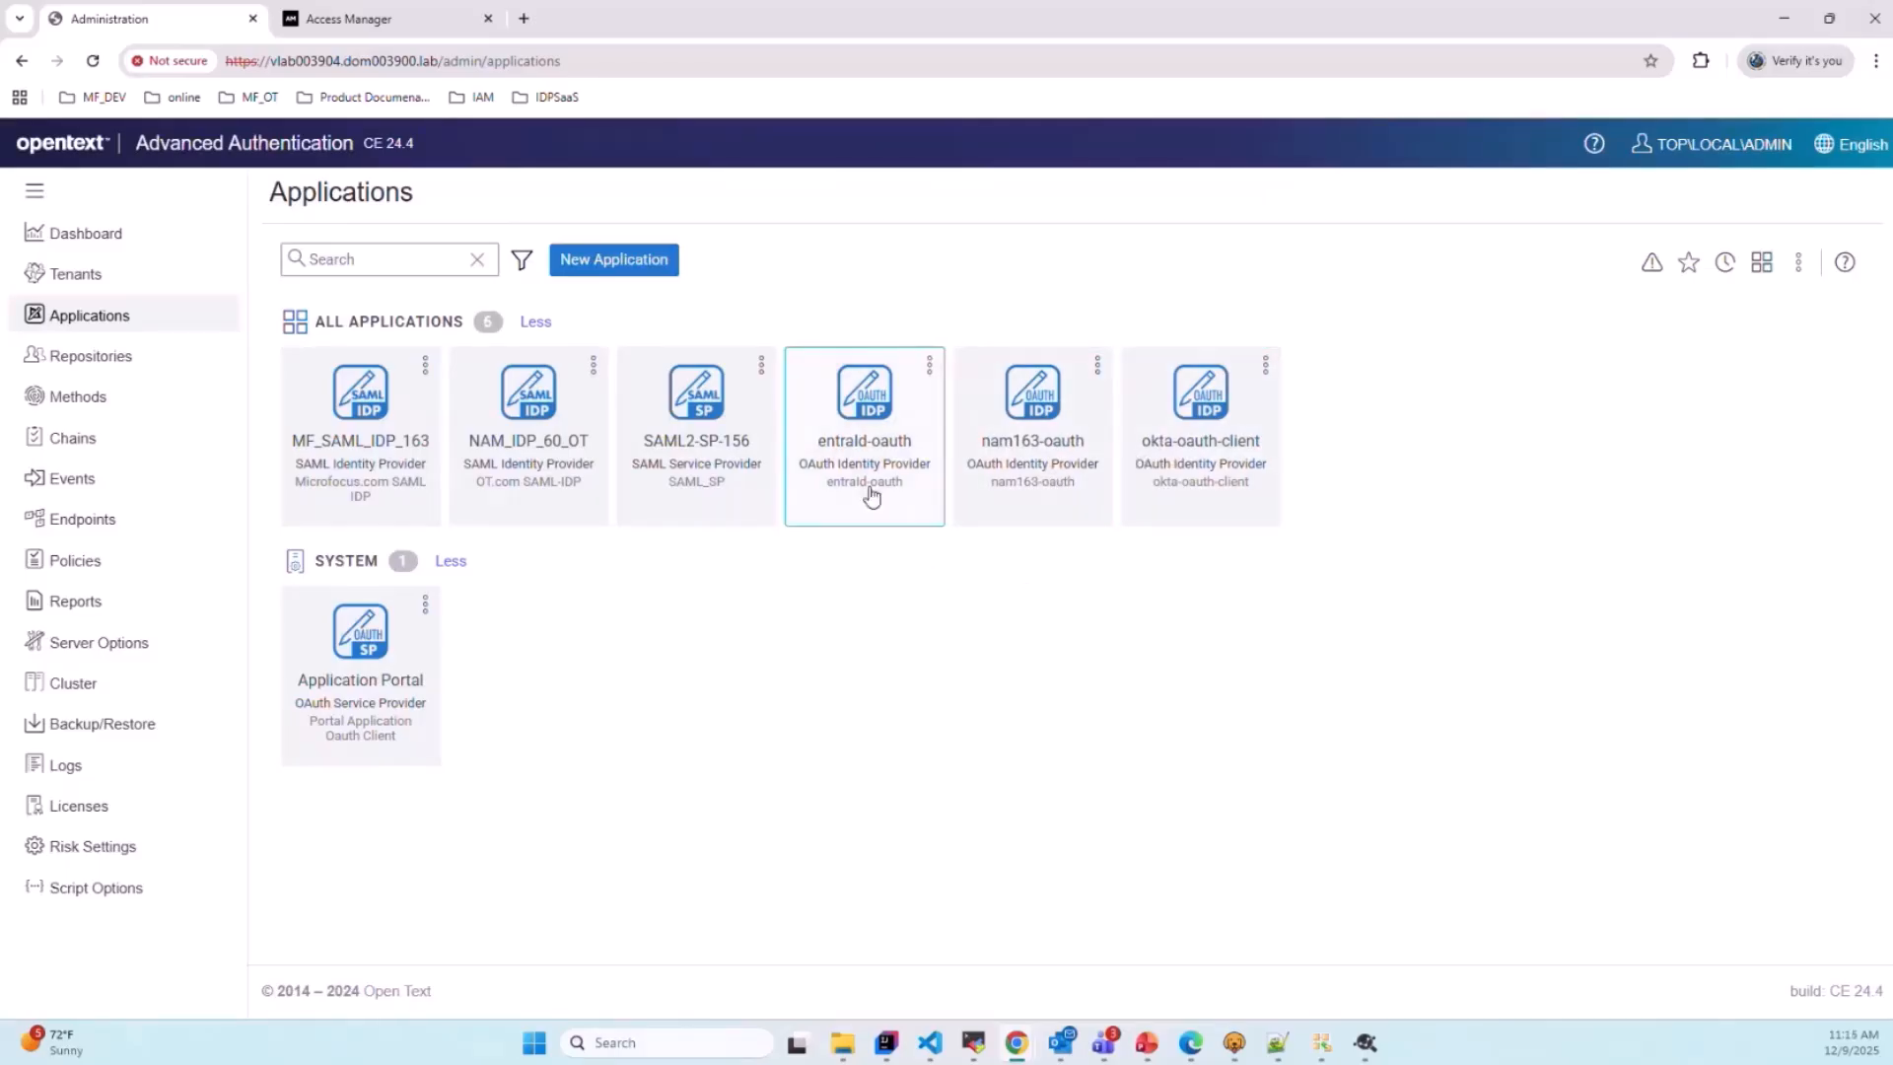
# Step: Set the identity provider of the SAML2-SP-156 application to nam163-oauth and save it
pyautogui.click(703, 460)
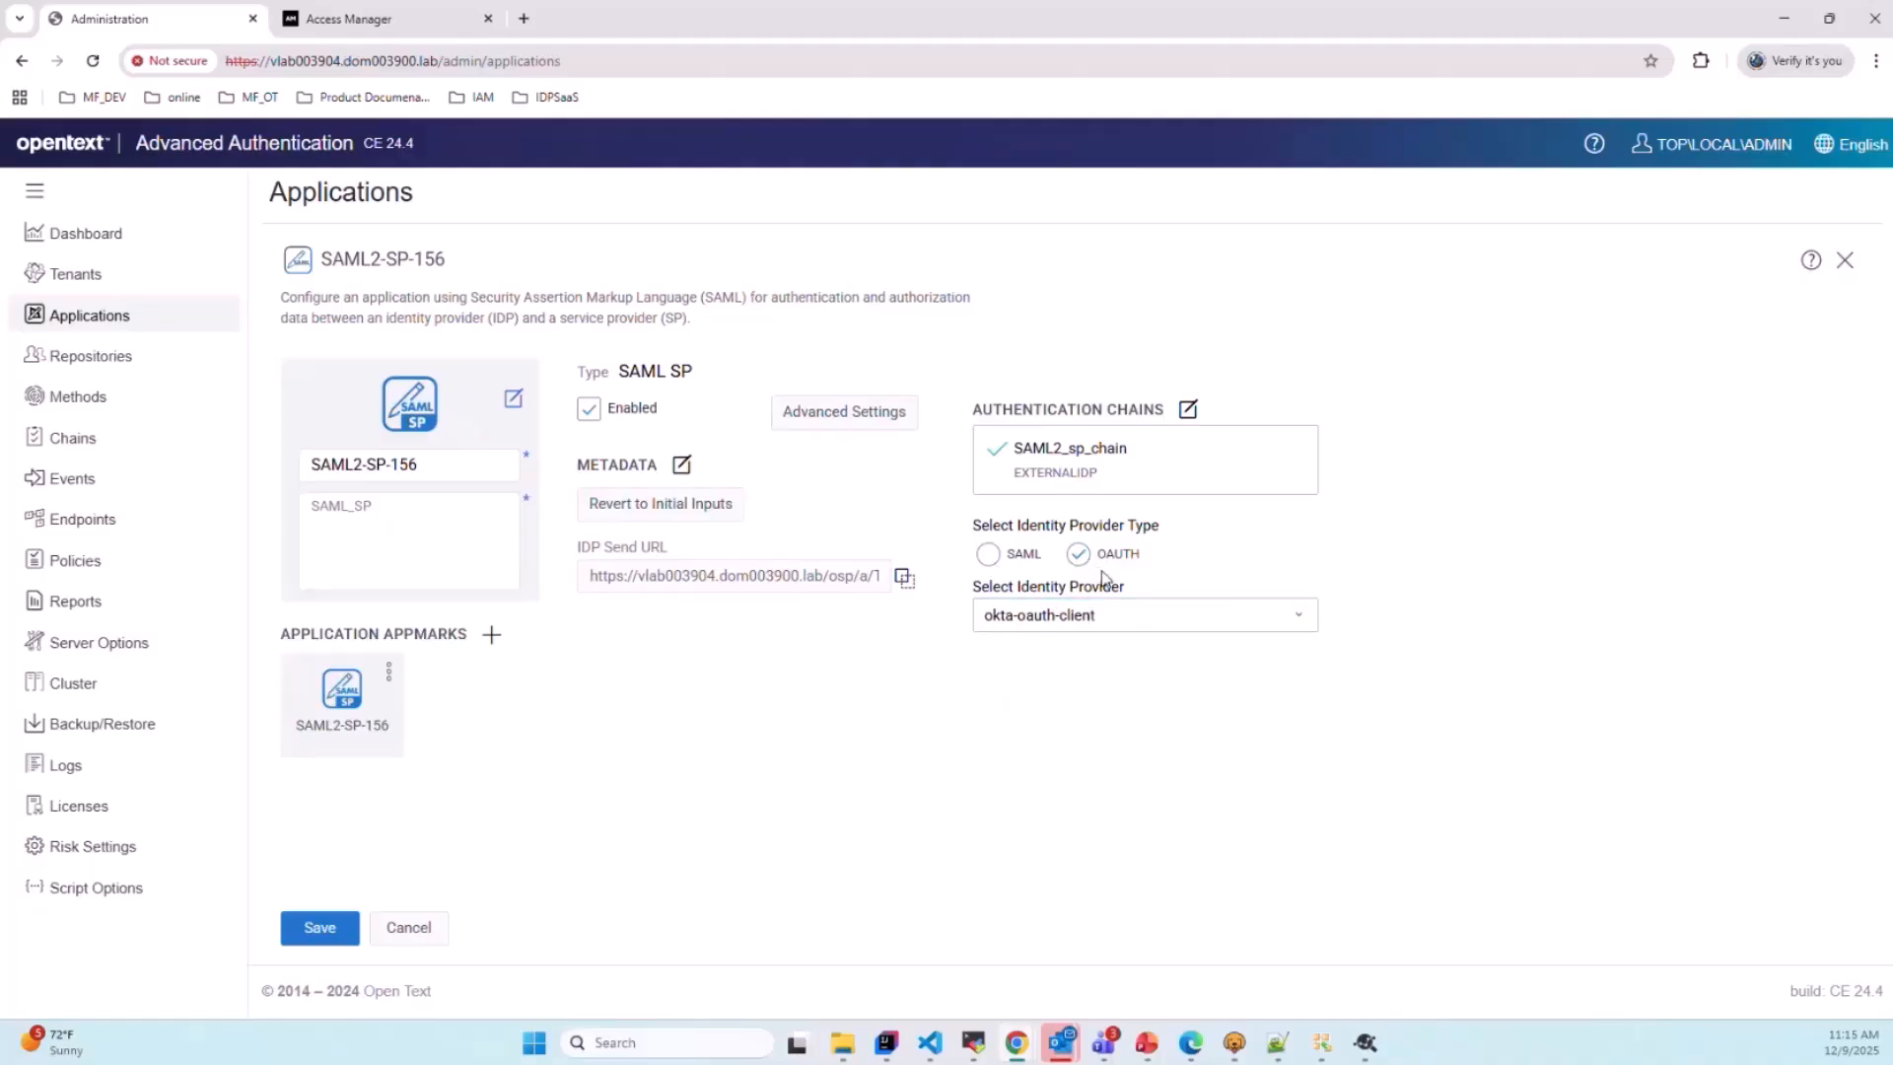
pyautogui.click(1285, 620)
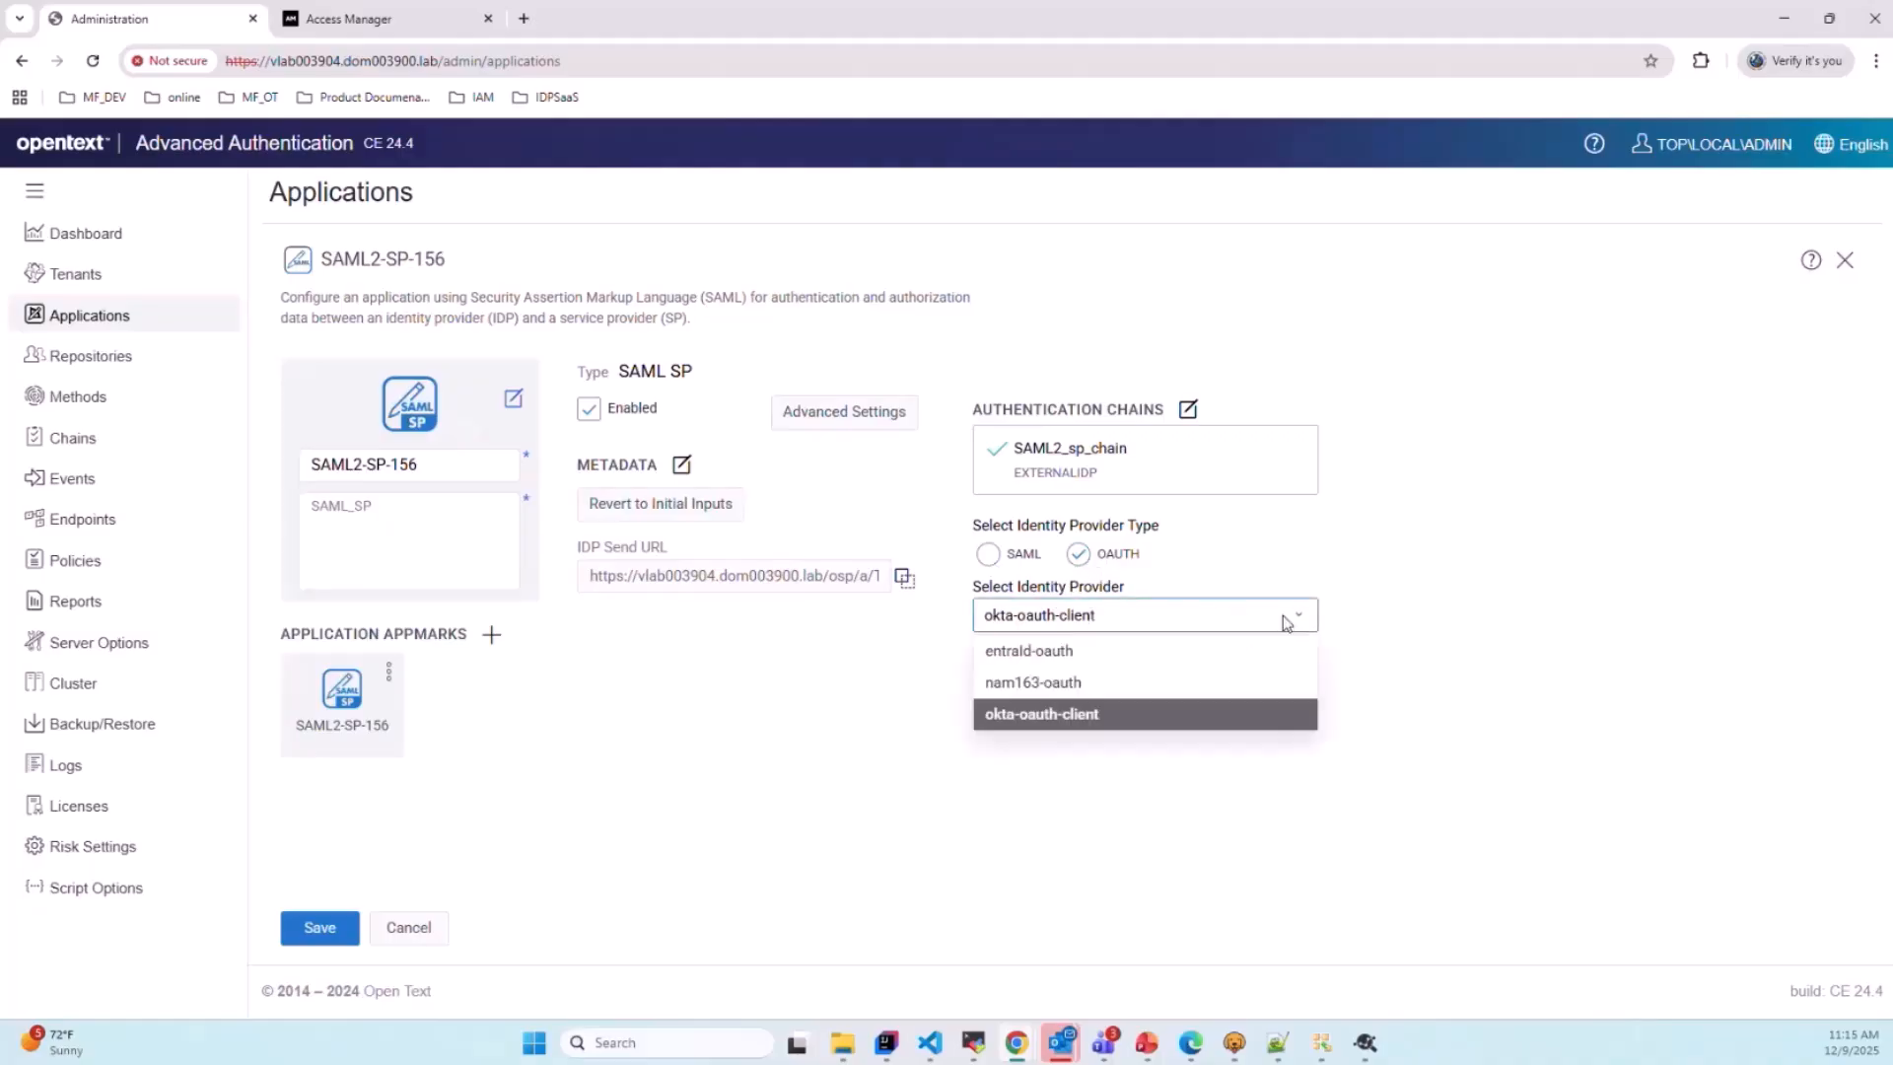
pyautogui.click(1025, 690)
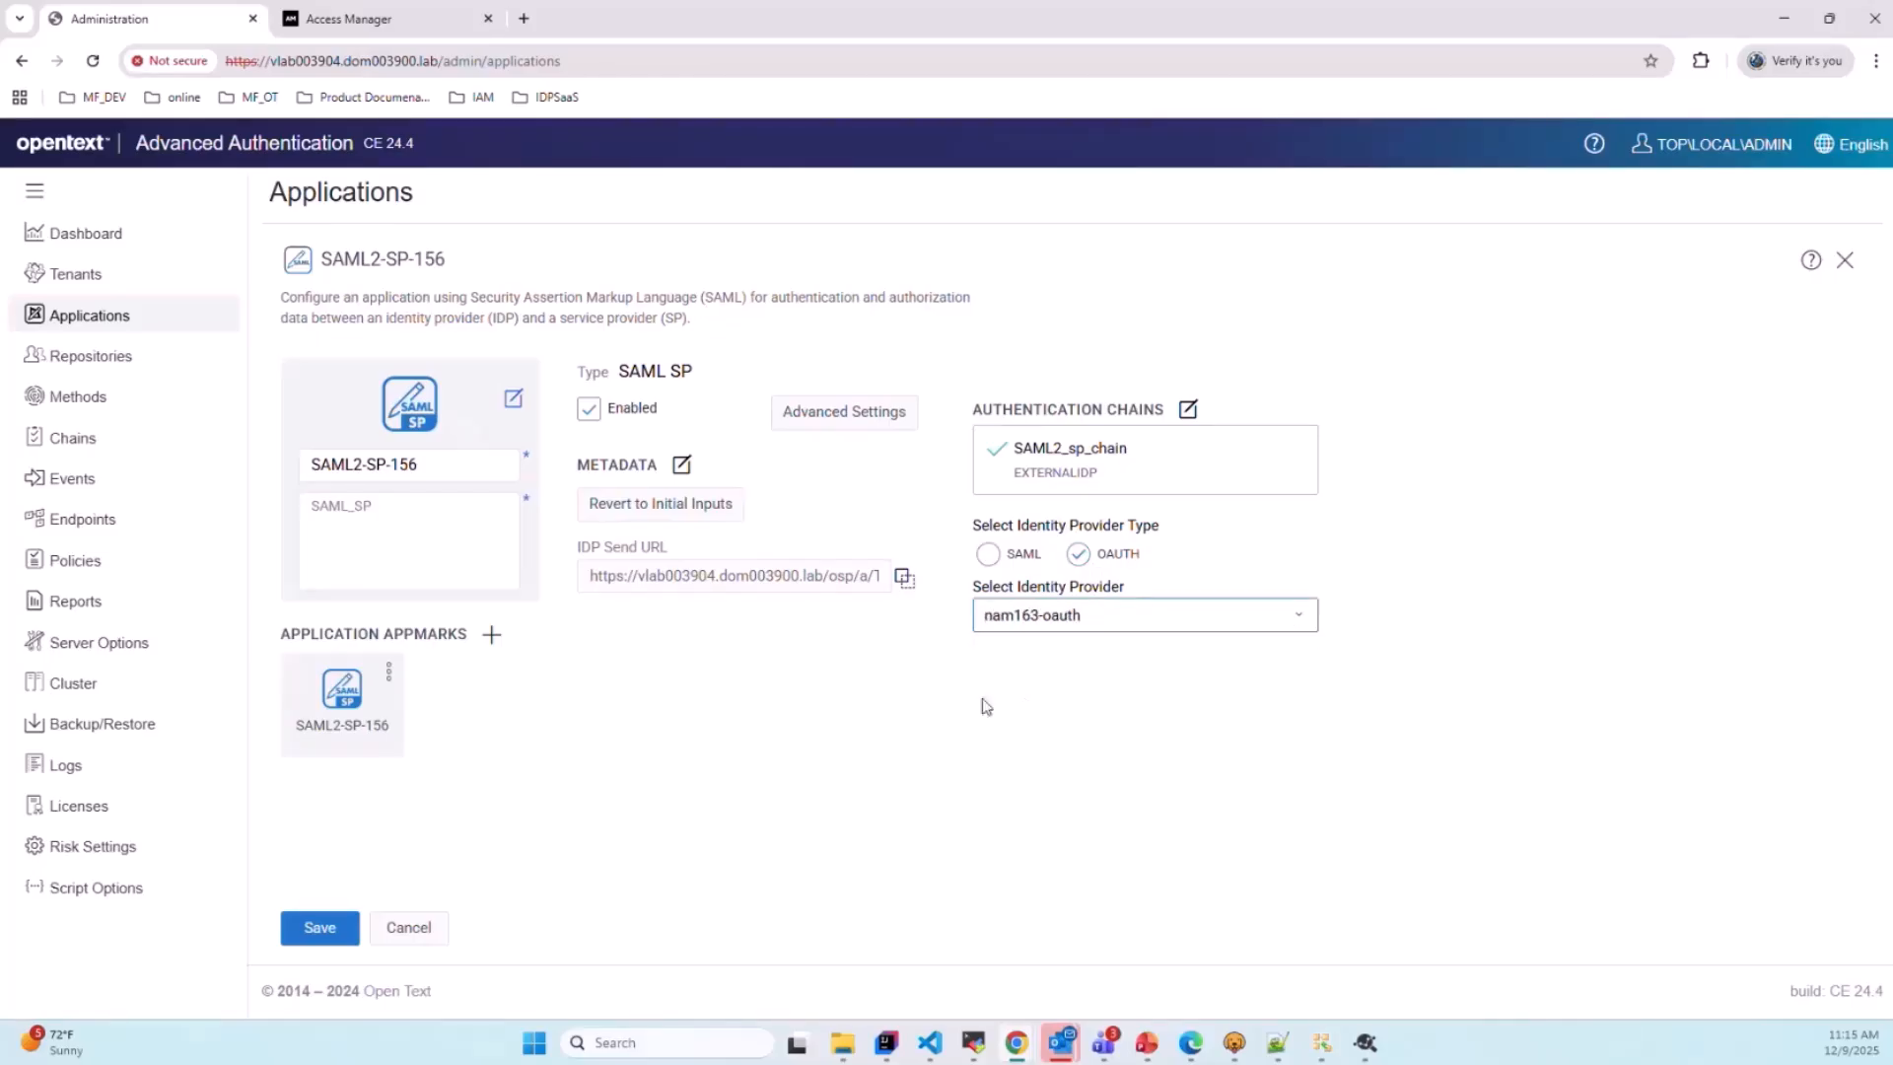
pyautogui.click(330, 930)
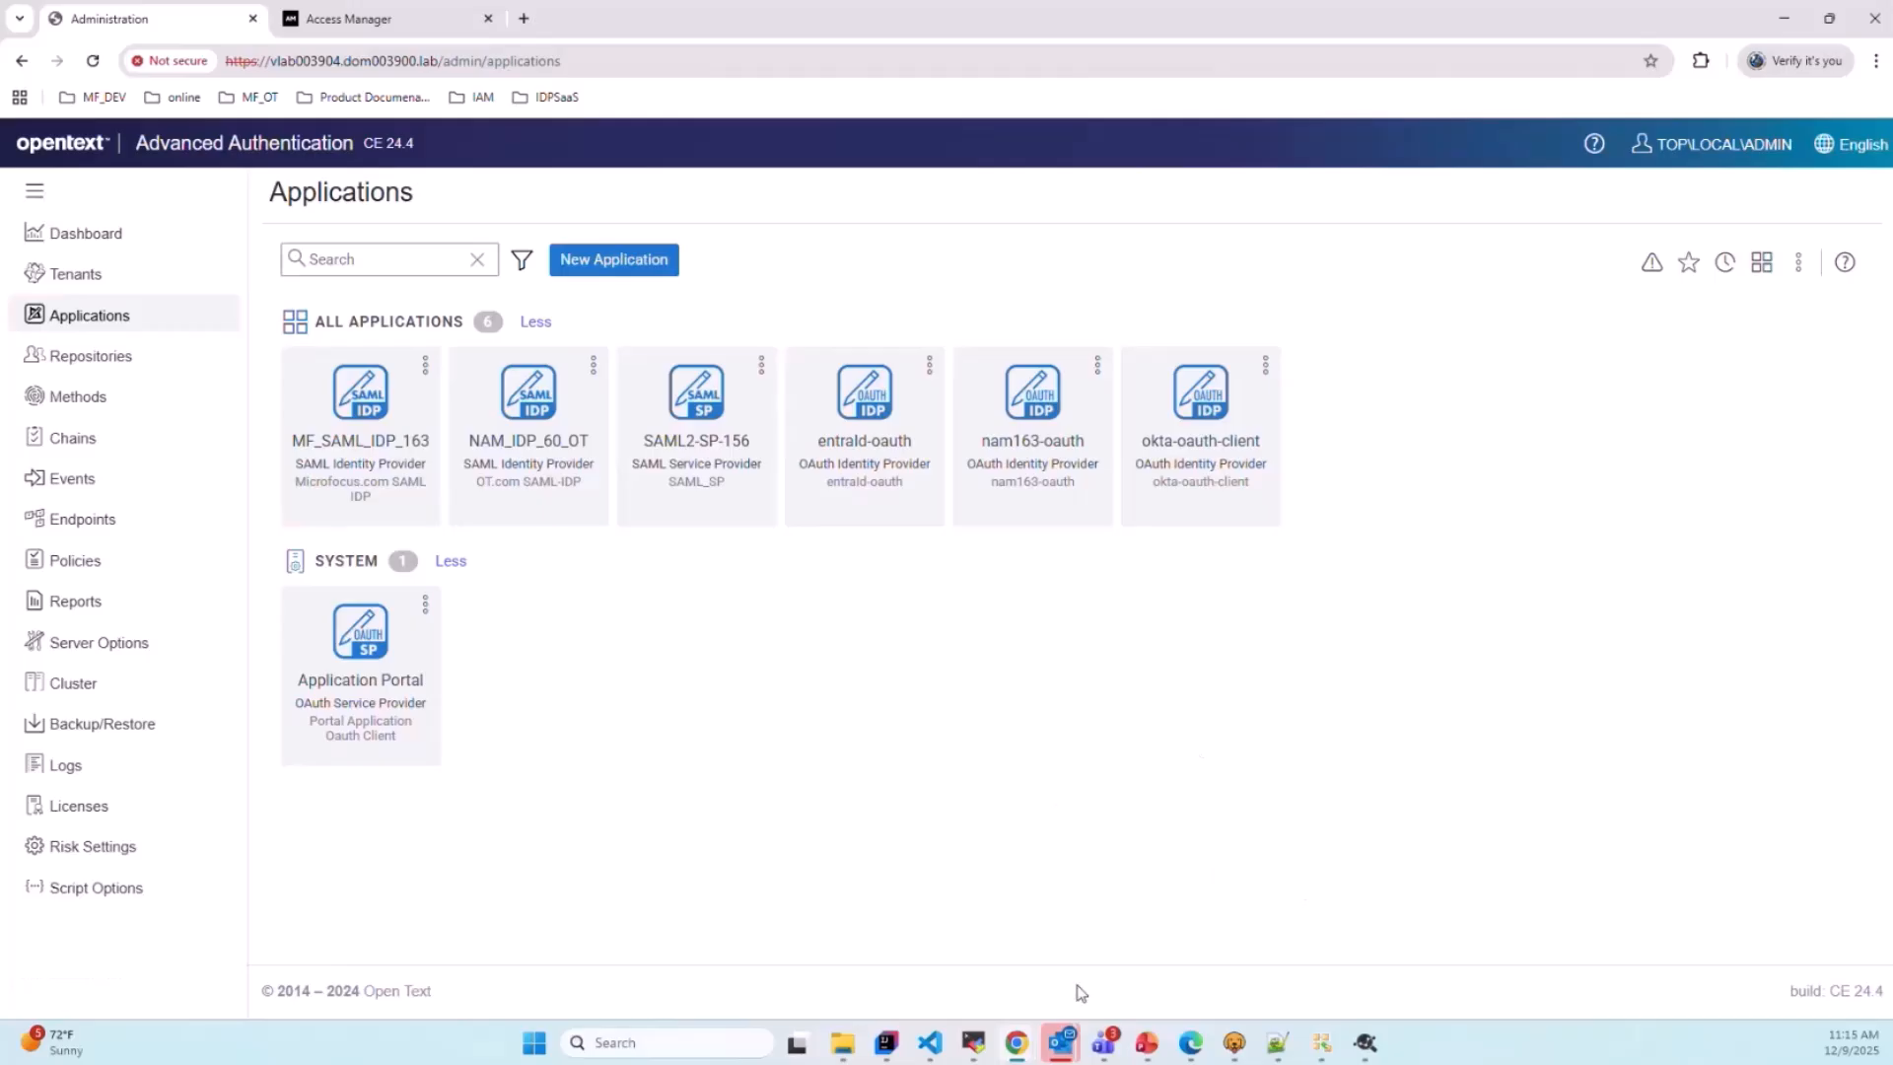
pyautogui.click(1279, 1046)
pyautogui.hotkey('ctrl', 'shift', 'n')
pyautogui.write('http://www.medilab.com/medilab/')
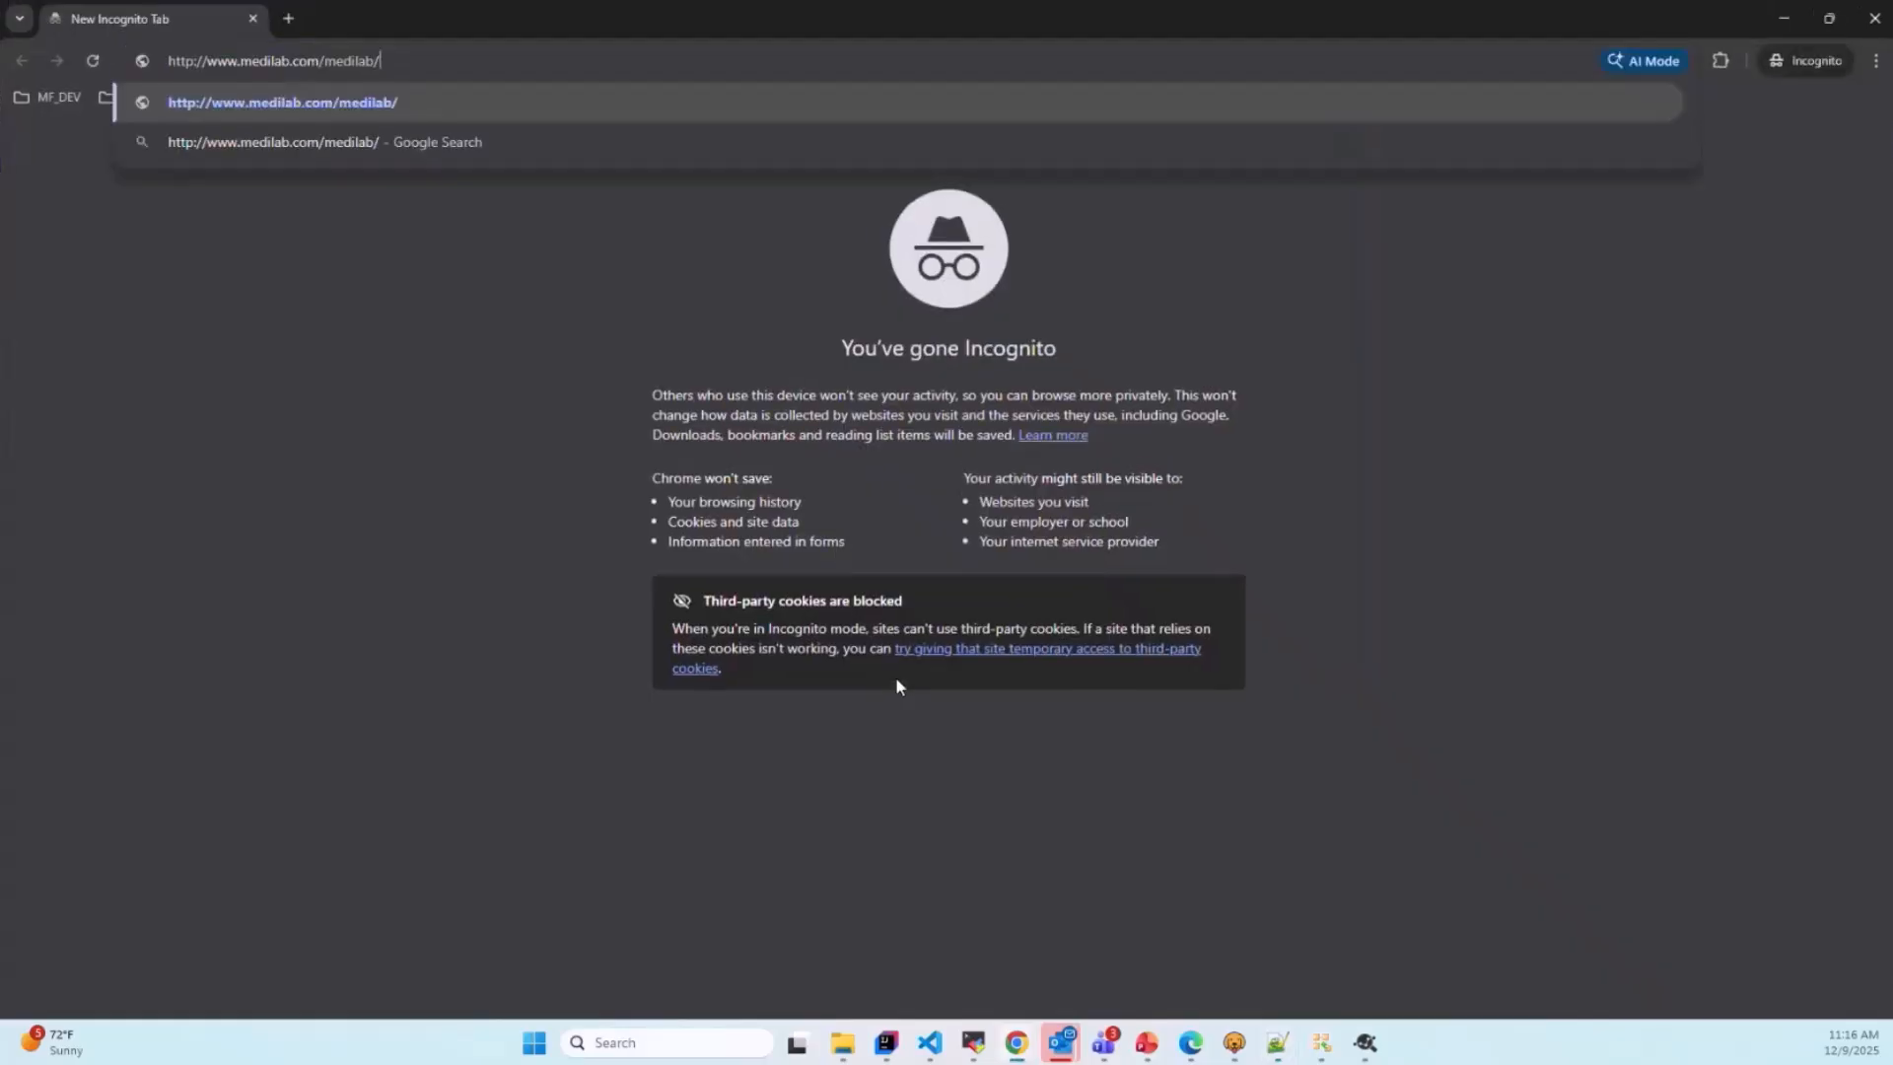
pyautogui.press('Return')
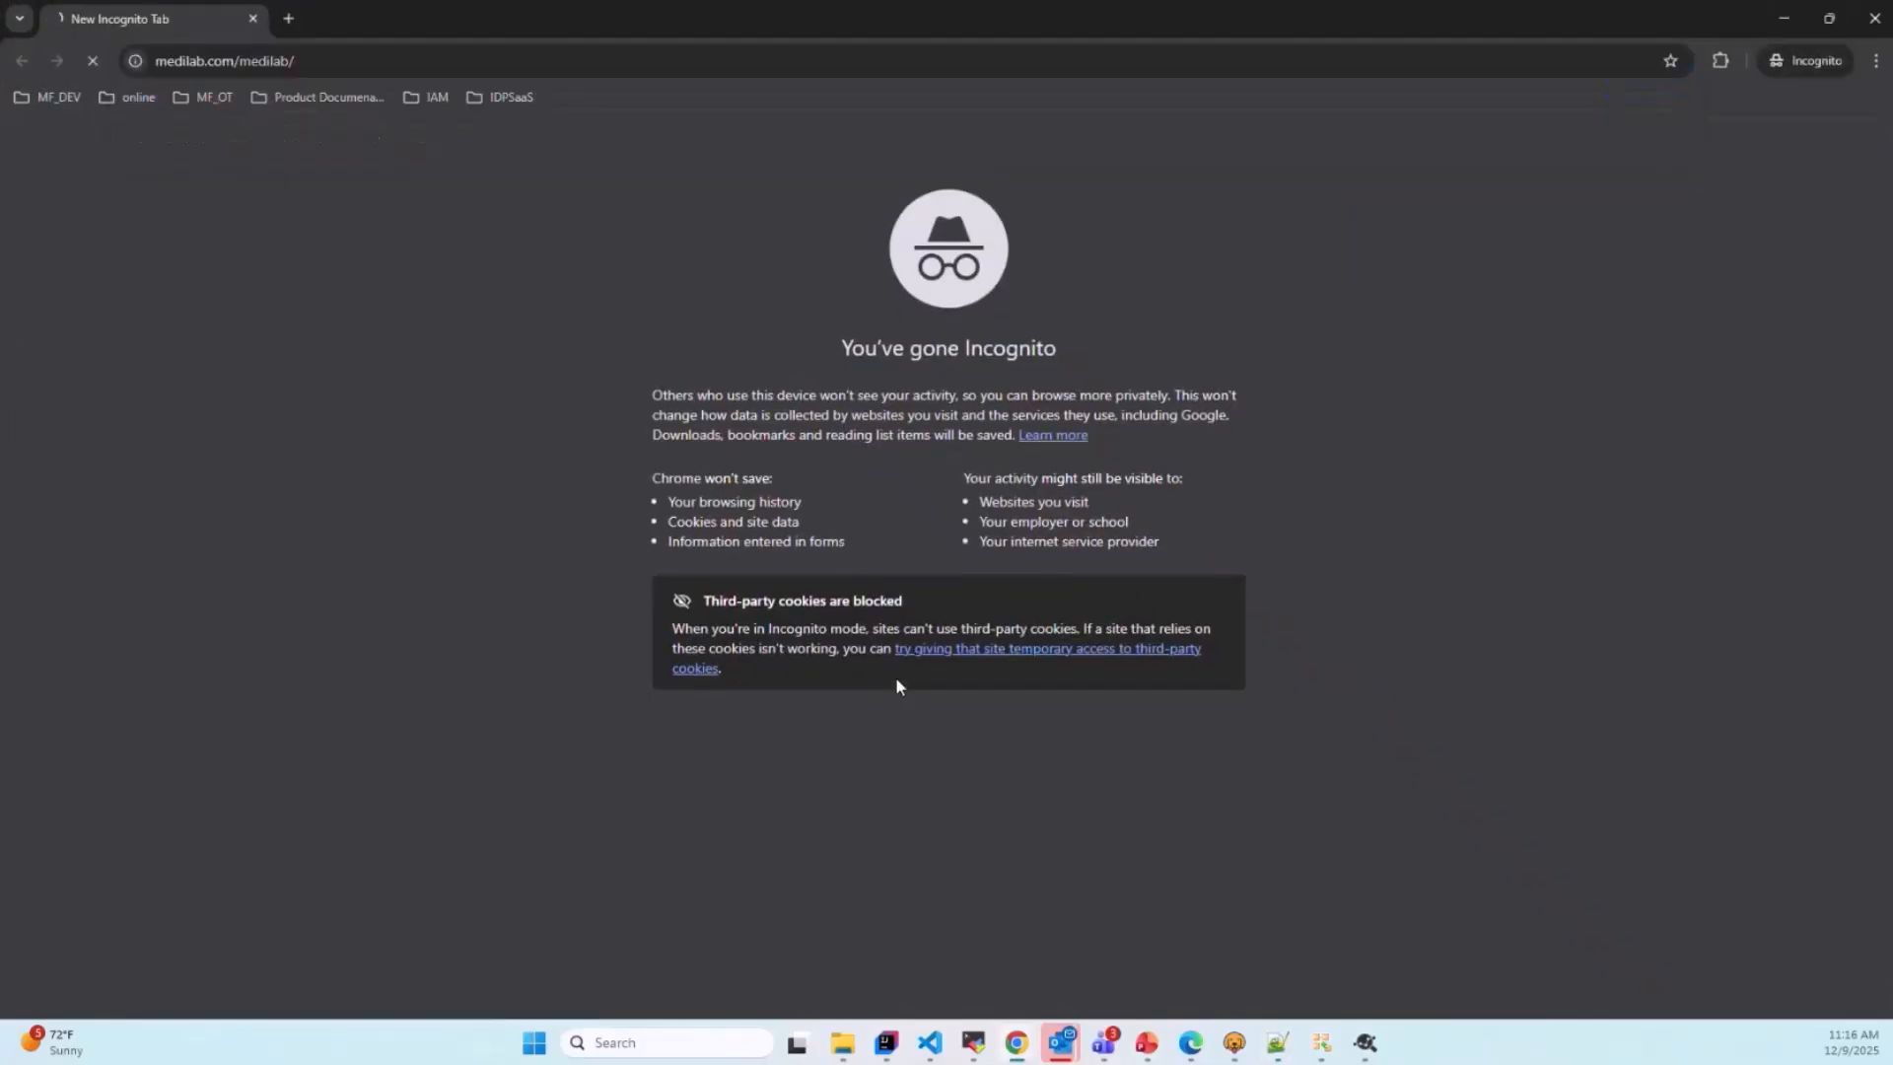
pyautogui.click(1364, 1052)
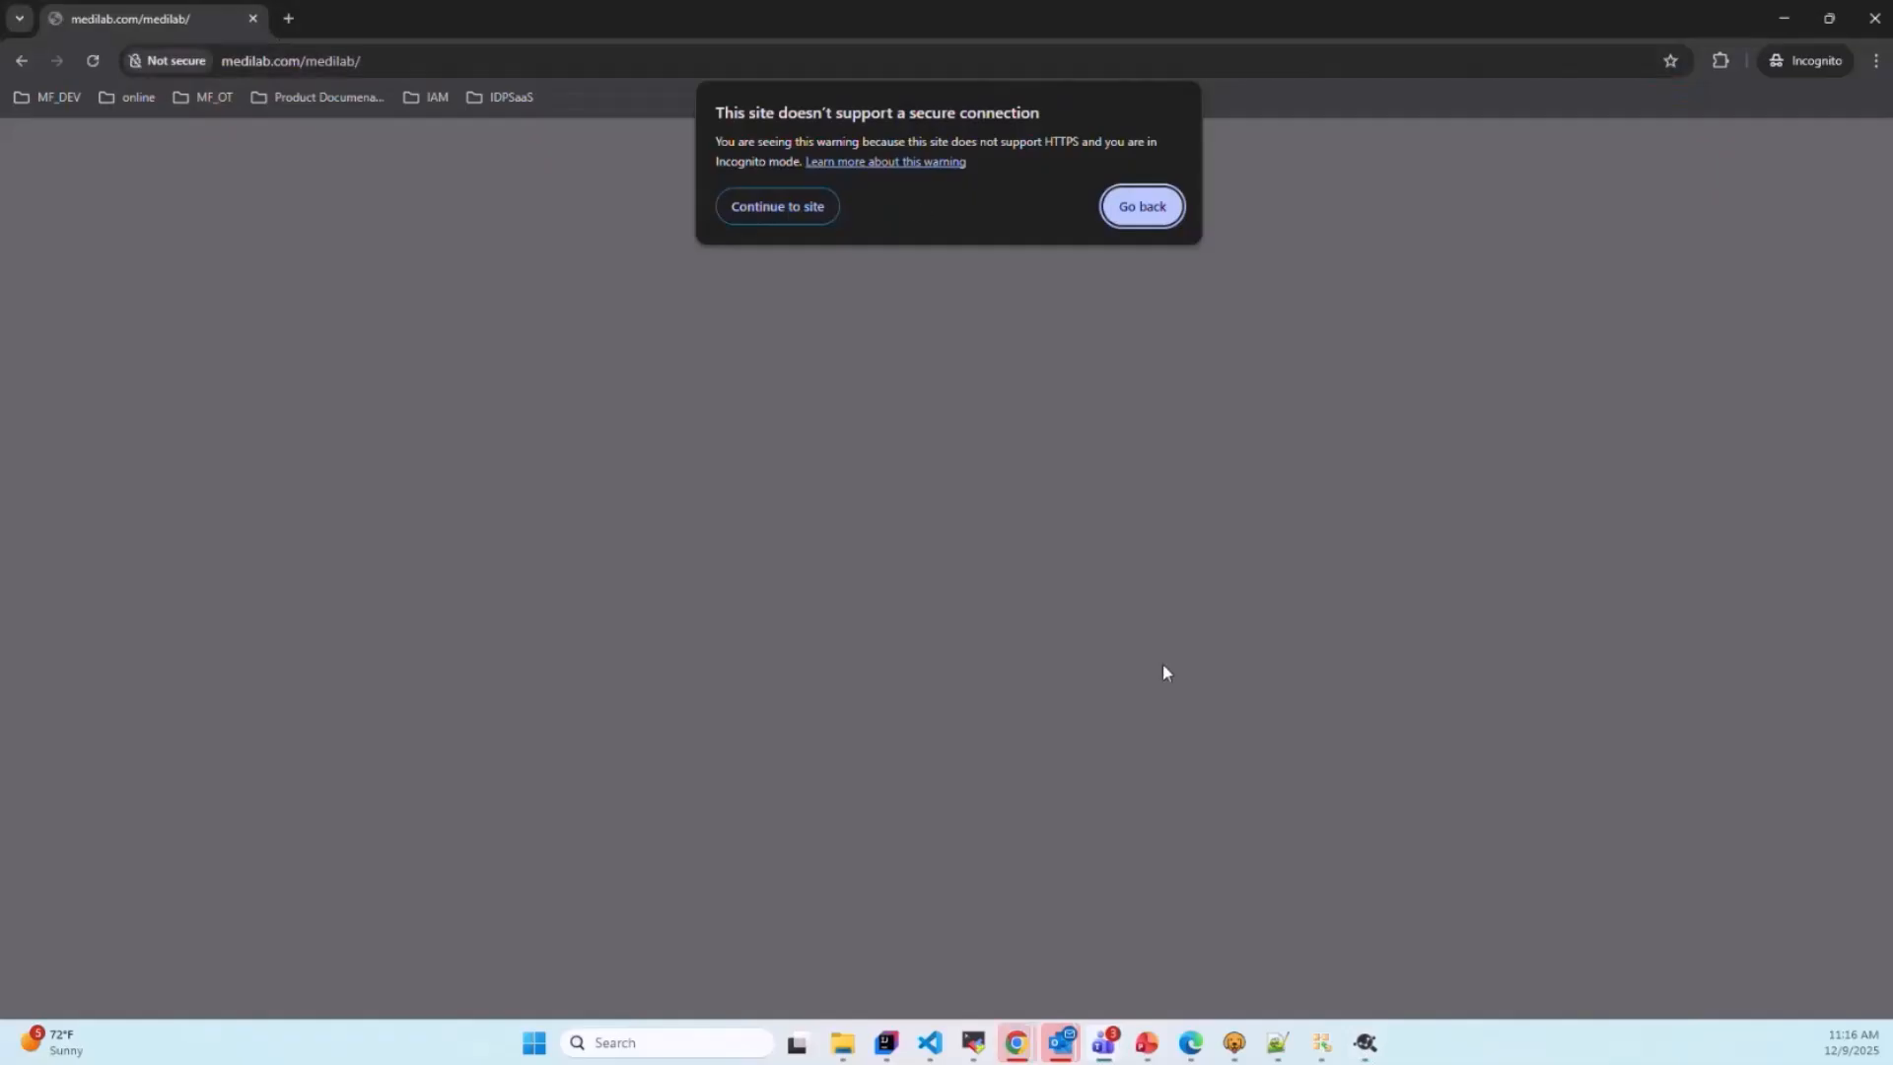
pyautogui.click(1367, 1037)
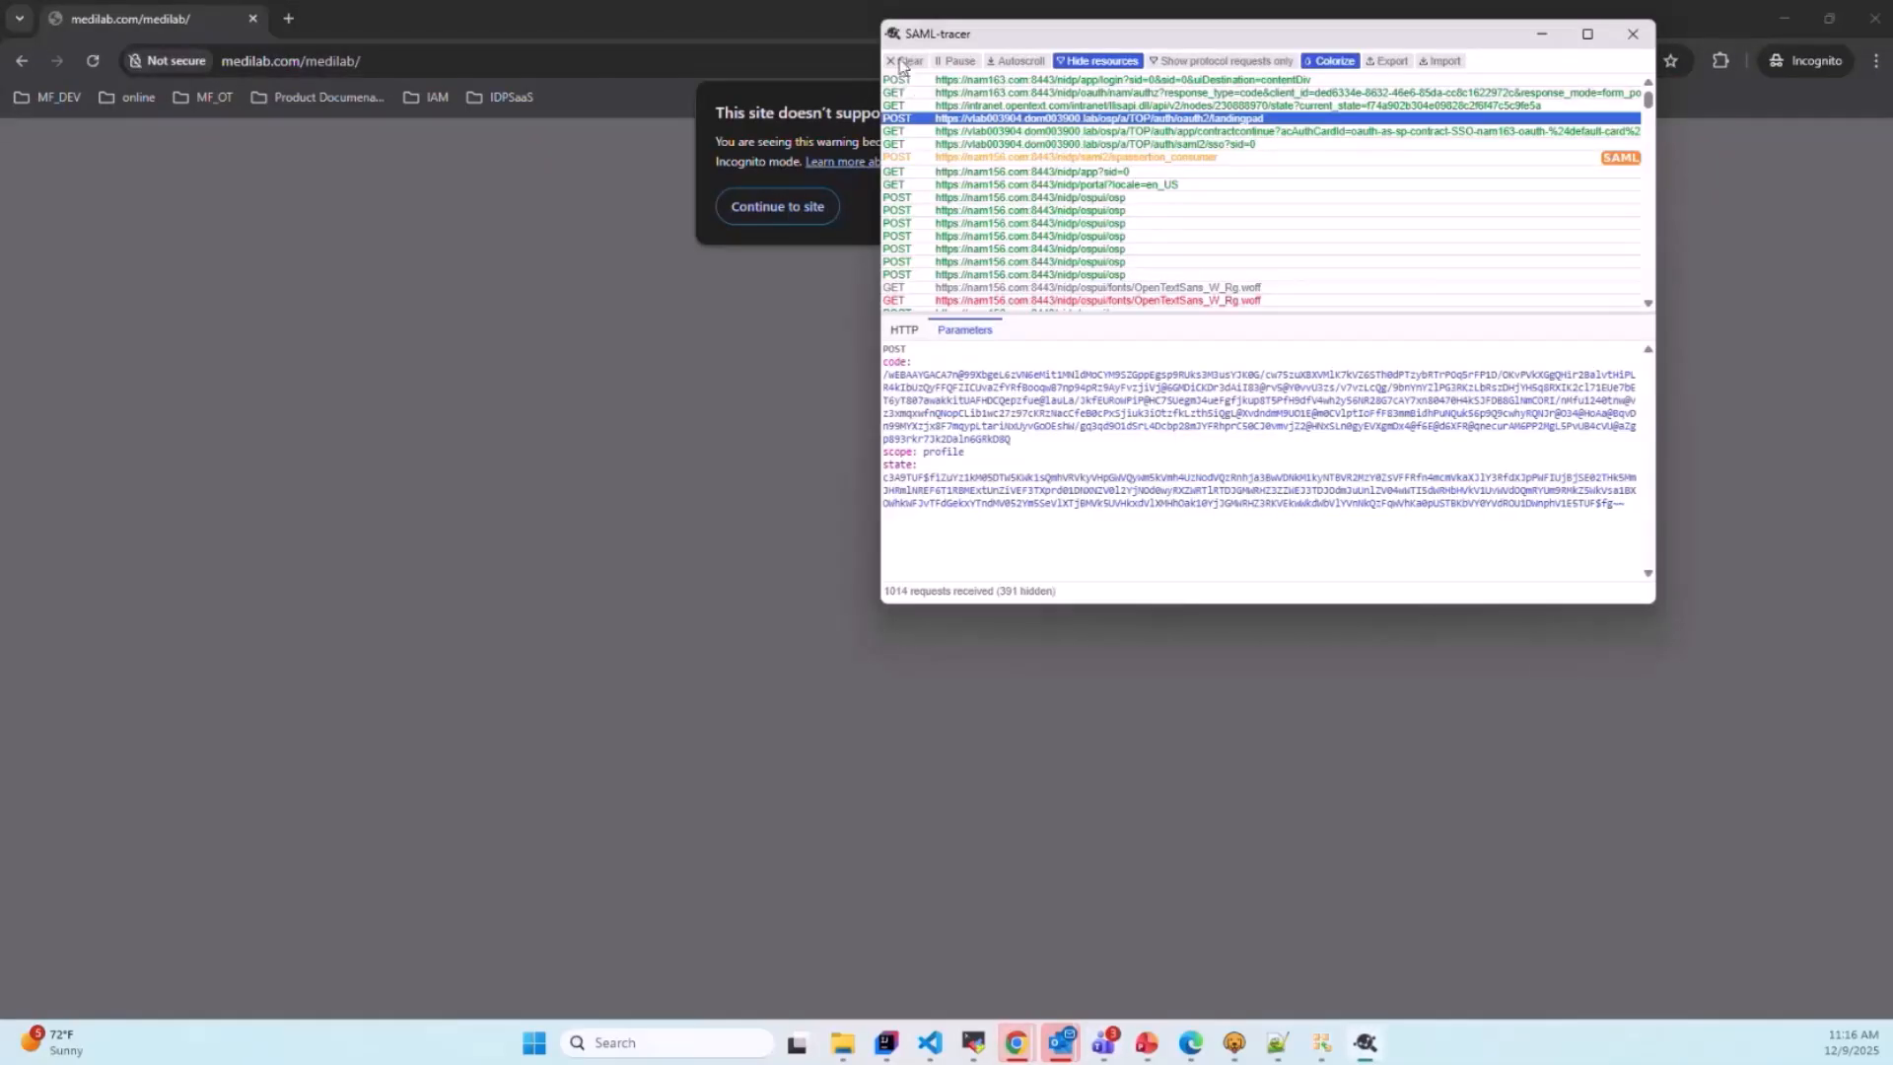
pyautogui.click(762, 252)
pyautogui.click(775, 205)
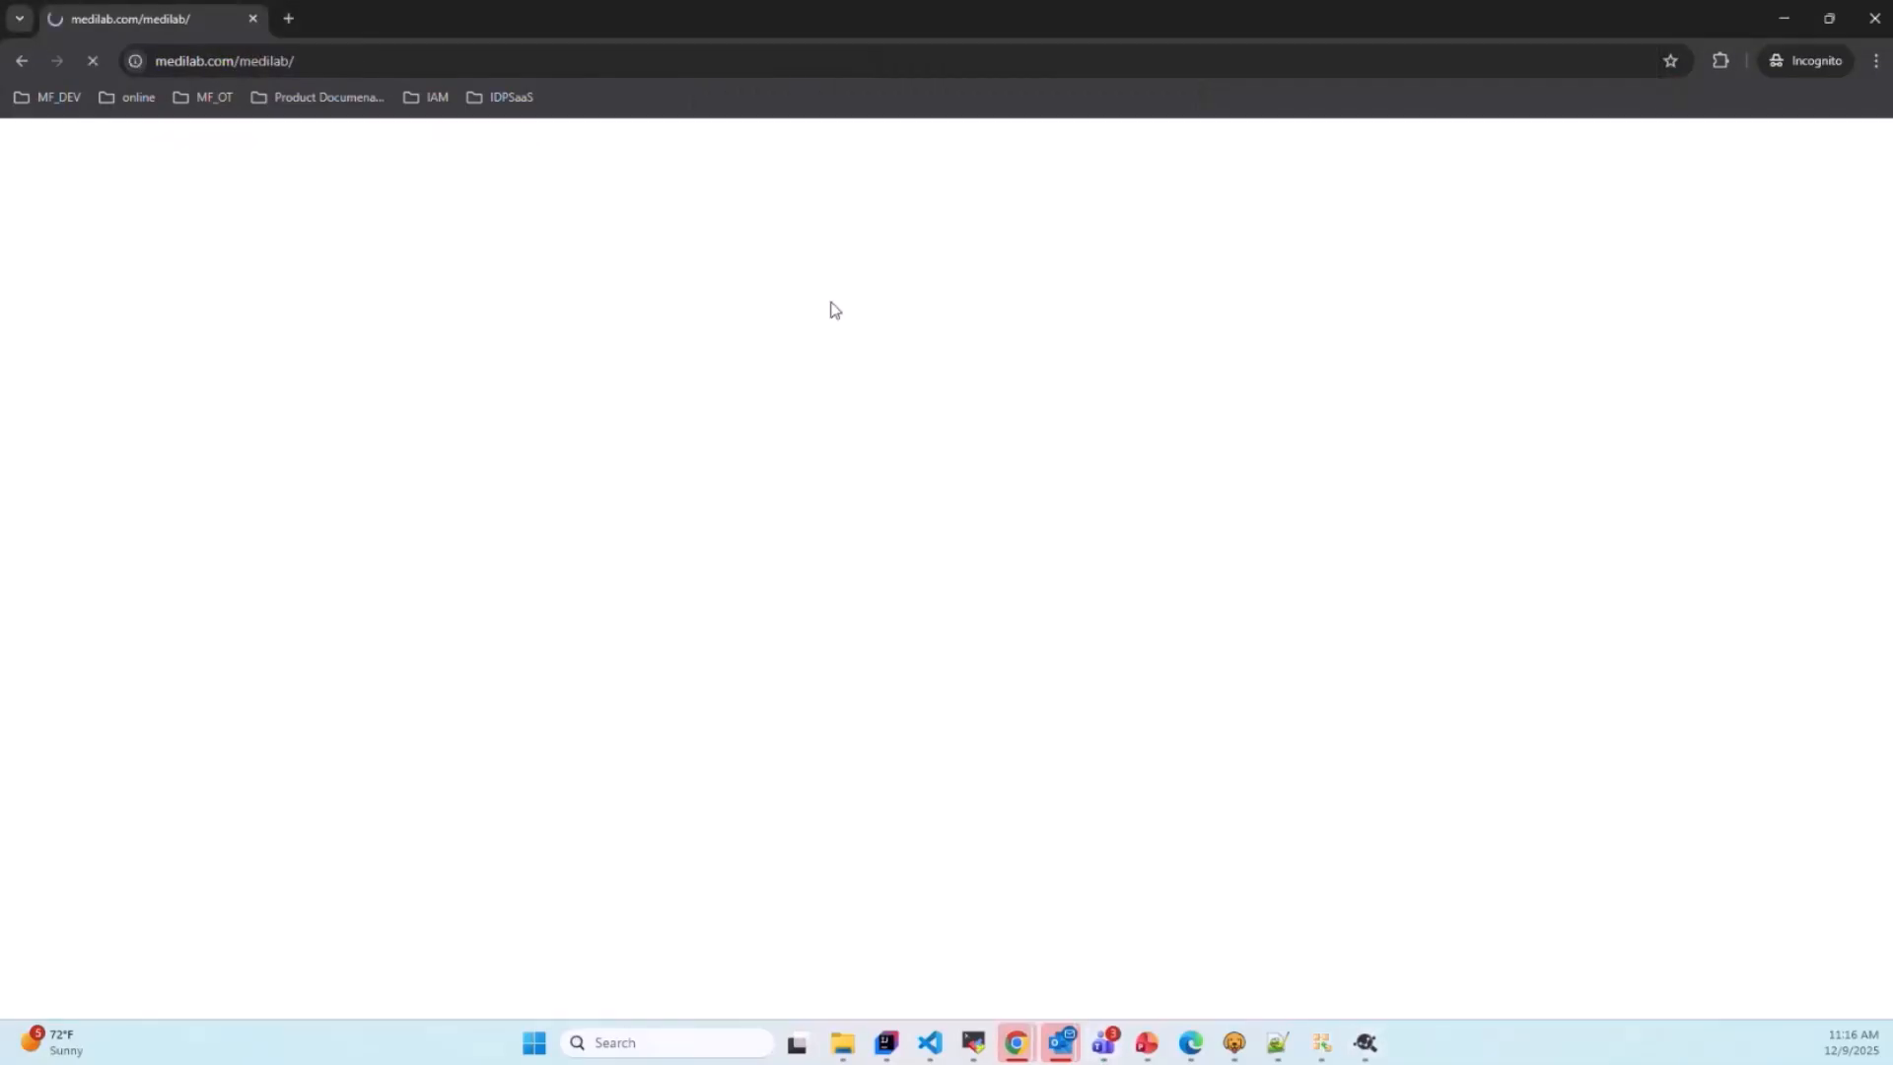
# Step: Clear the recorded requests in SAML-tracer and move its window clear of the certificate warning
pyautogui.click(1361, 1053)
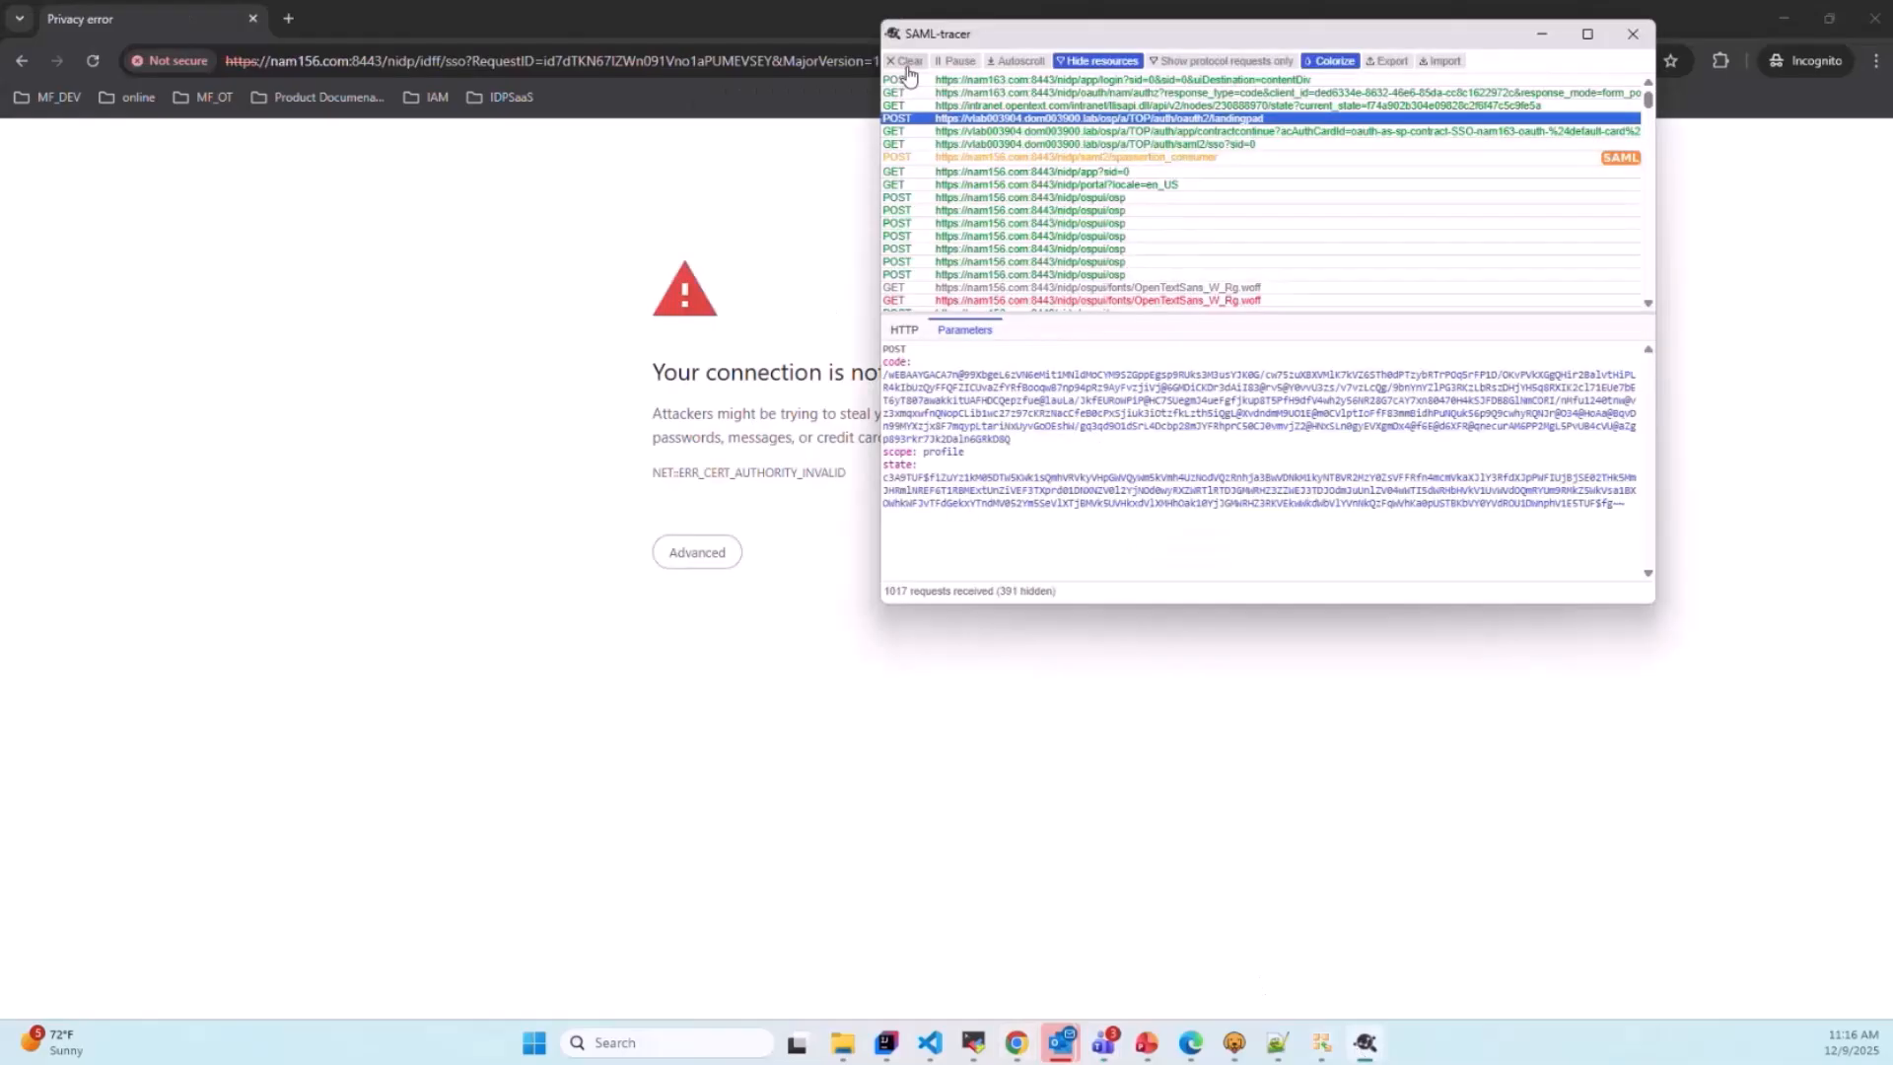
pyautogui.click(902, 64)
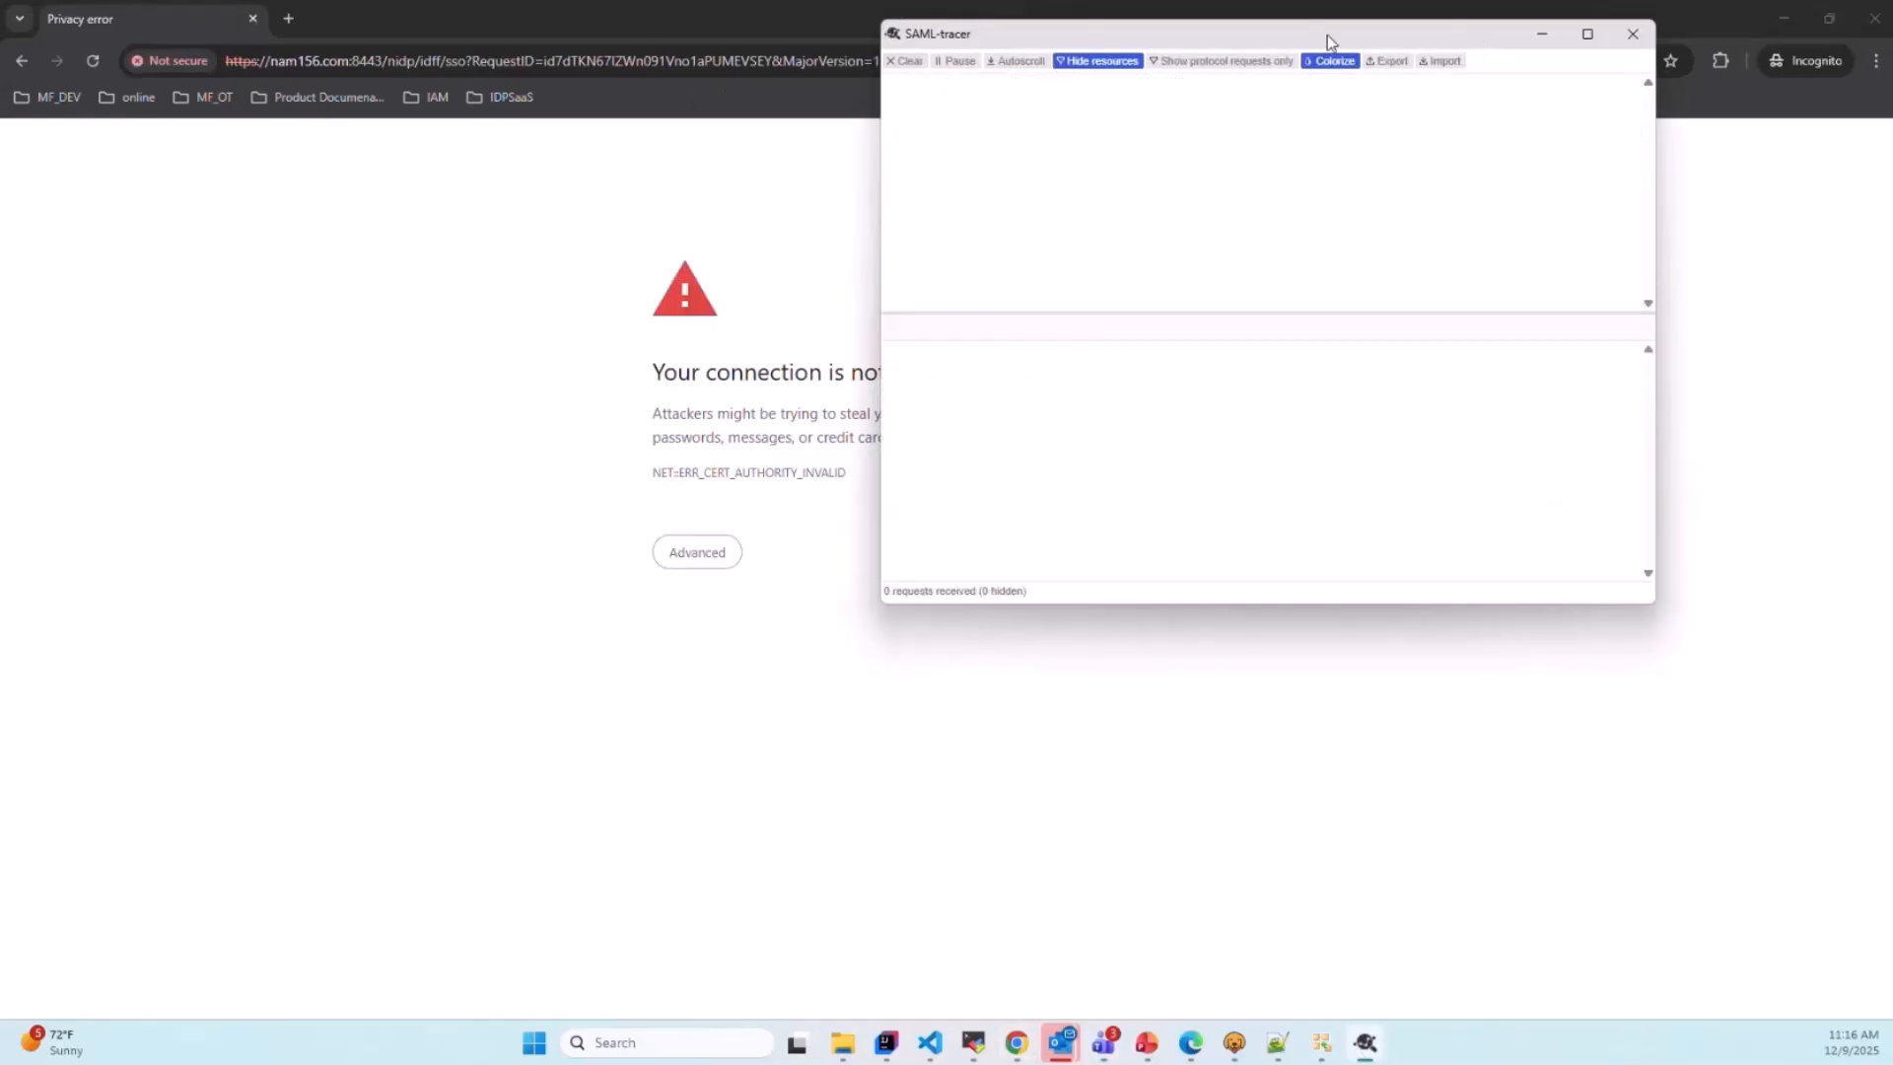
pyautogui.moveTo(1327, 33); pyautogui.dragTo(1625, 322)
# Step: Proceed to nam156.com past the certificate warning and bring up SAML-tracer over the sign-in page
pyautogui.click(688, 552)
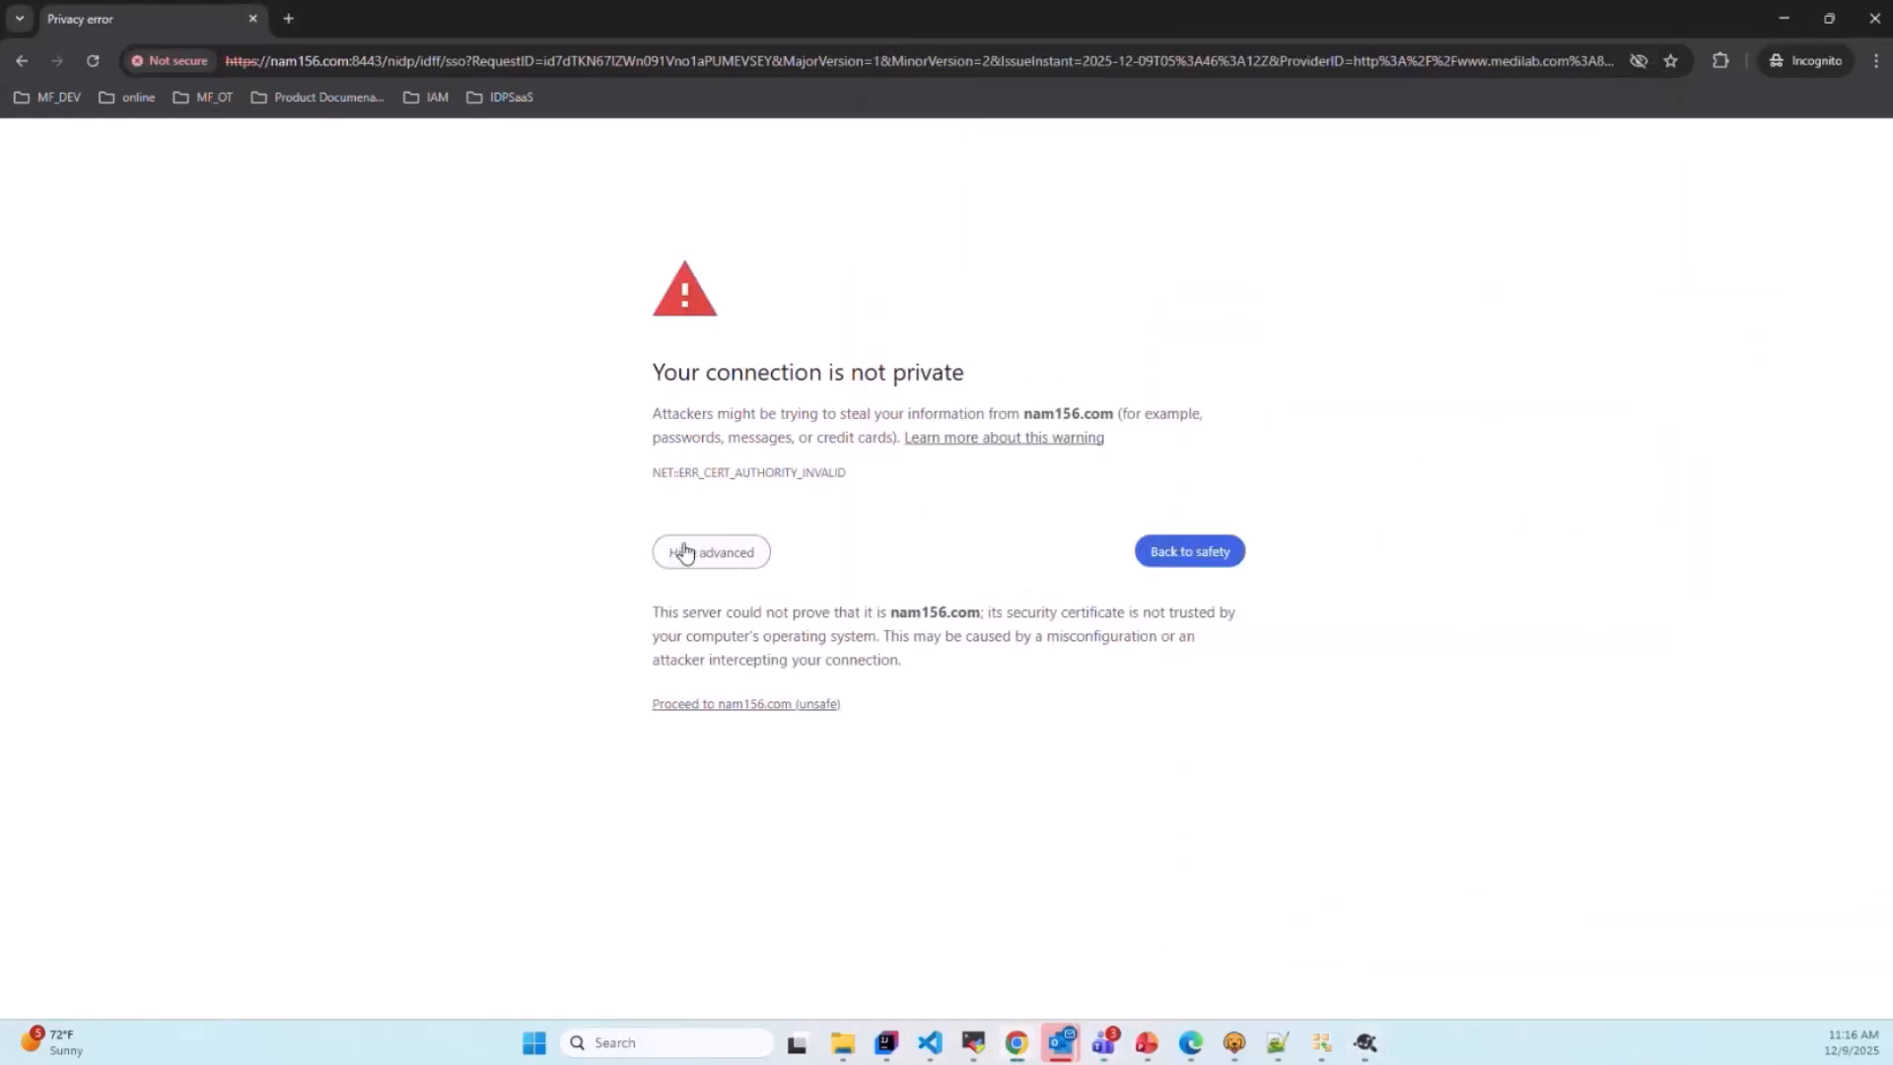
pyautogui.click(778, 704)
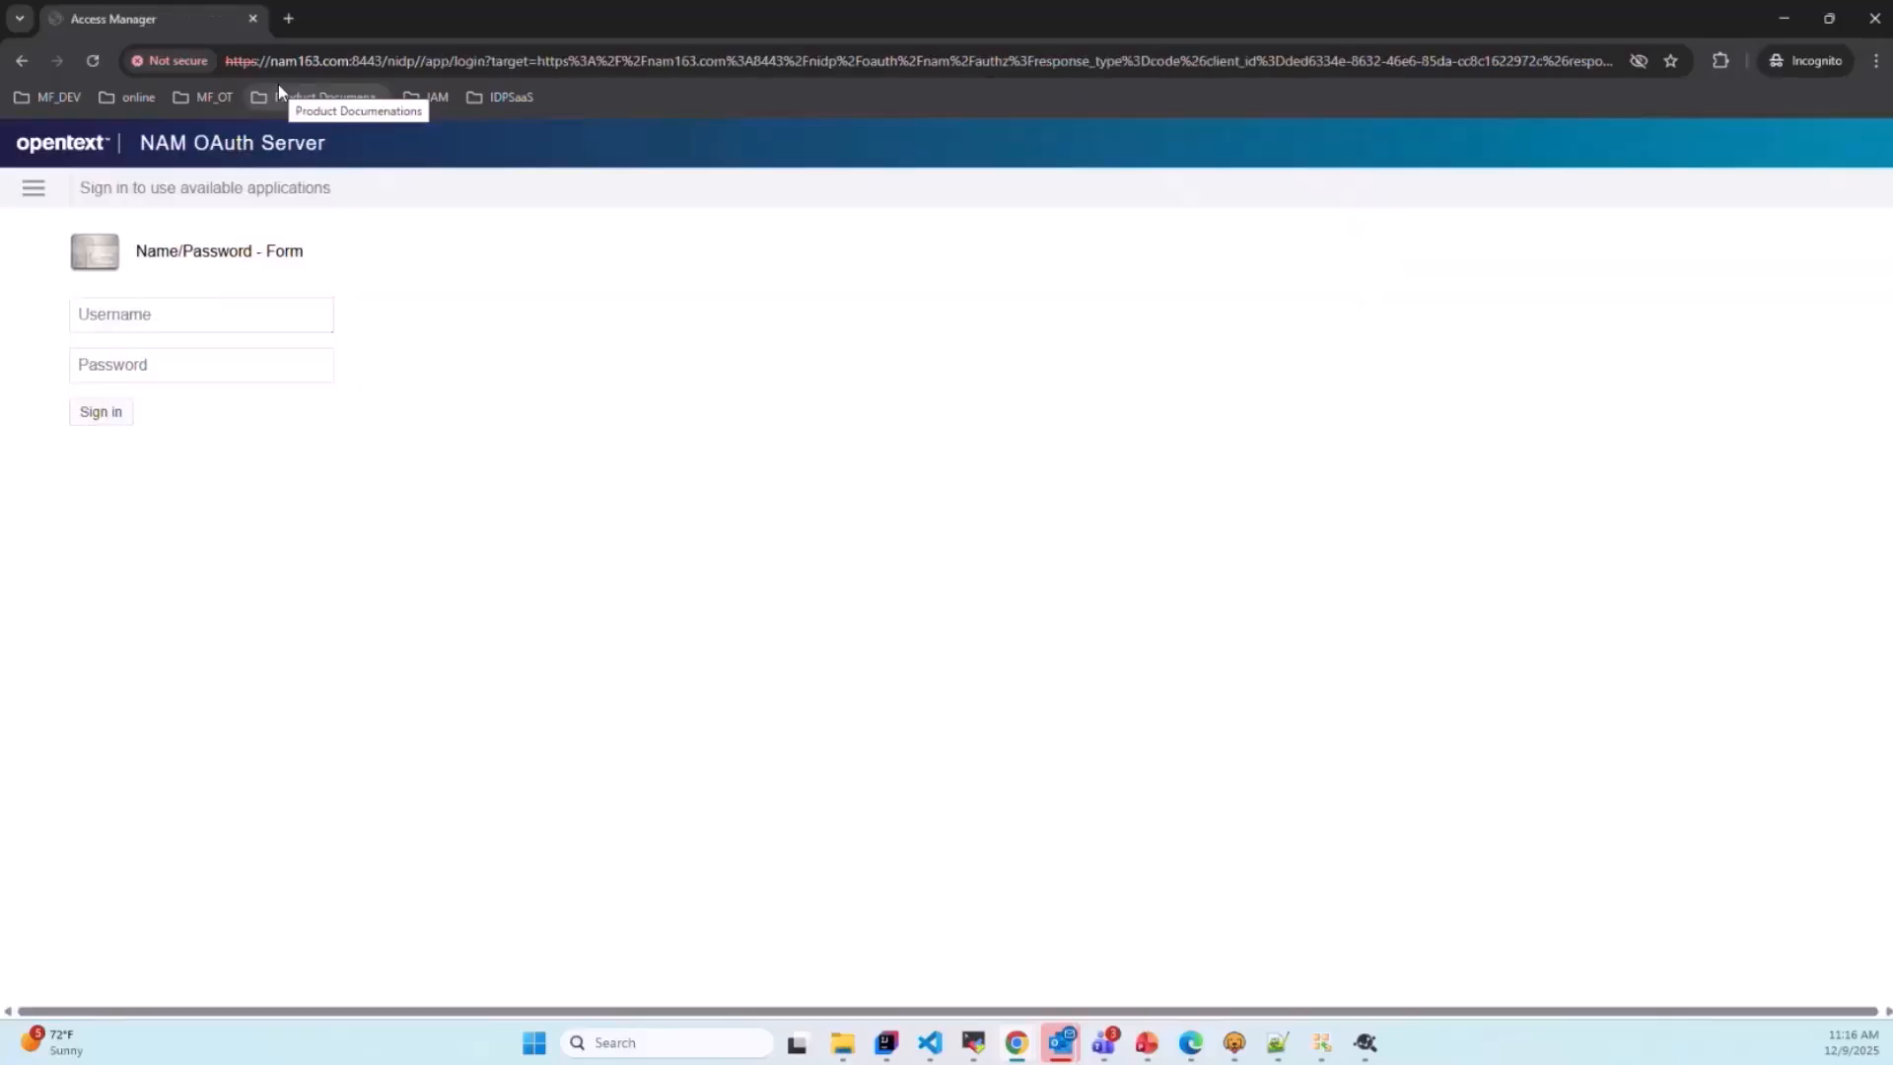
pyautogui.click(1367, 1049)
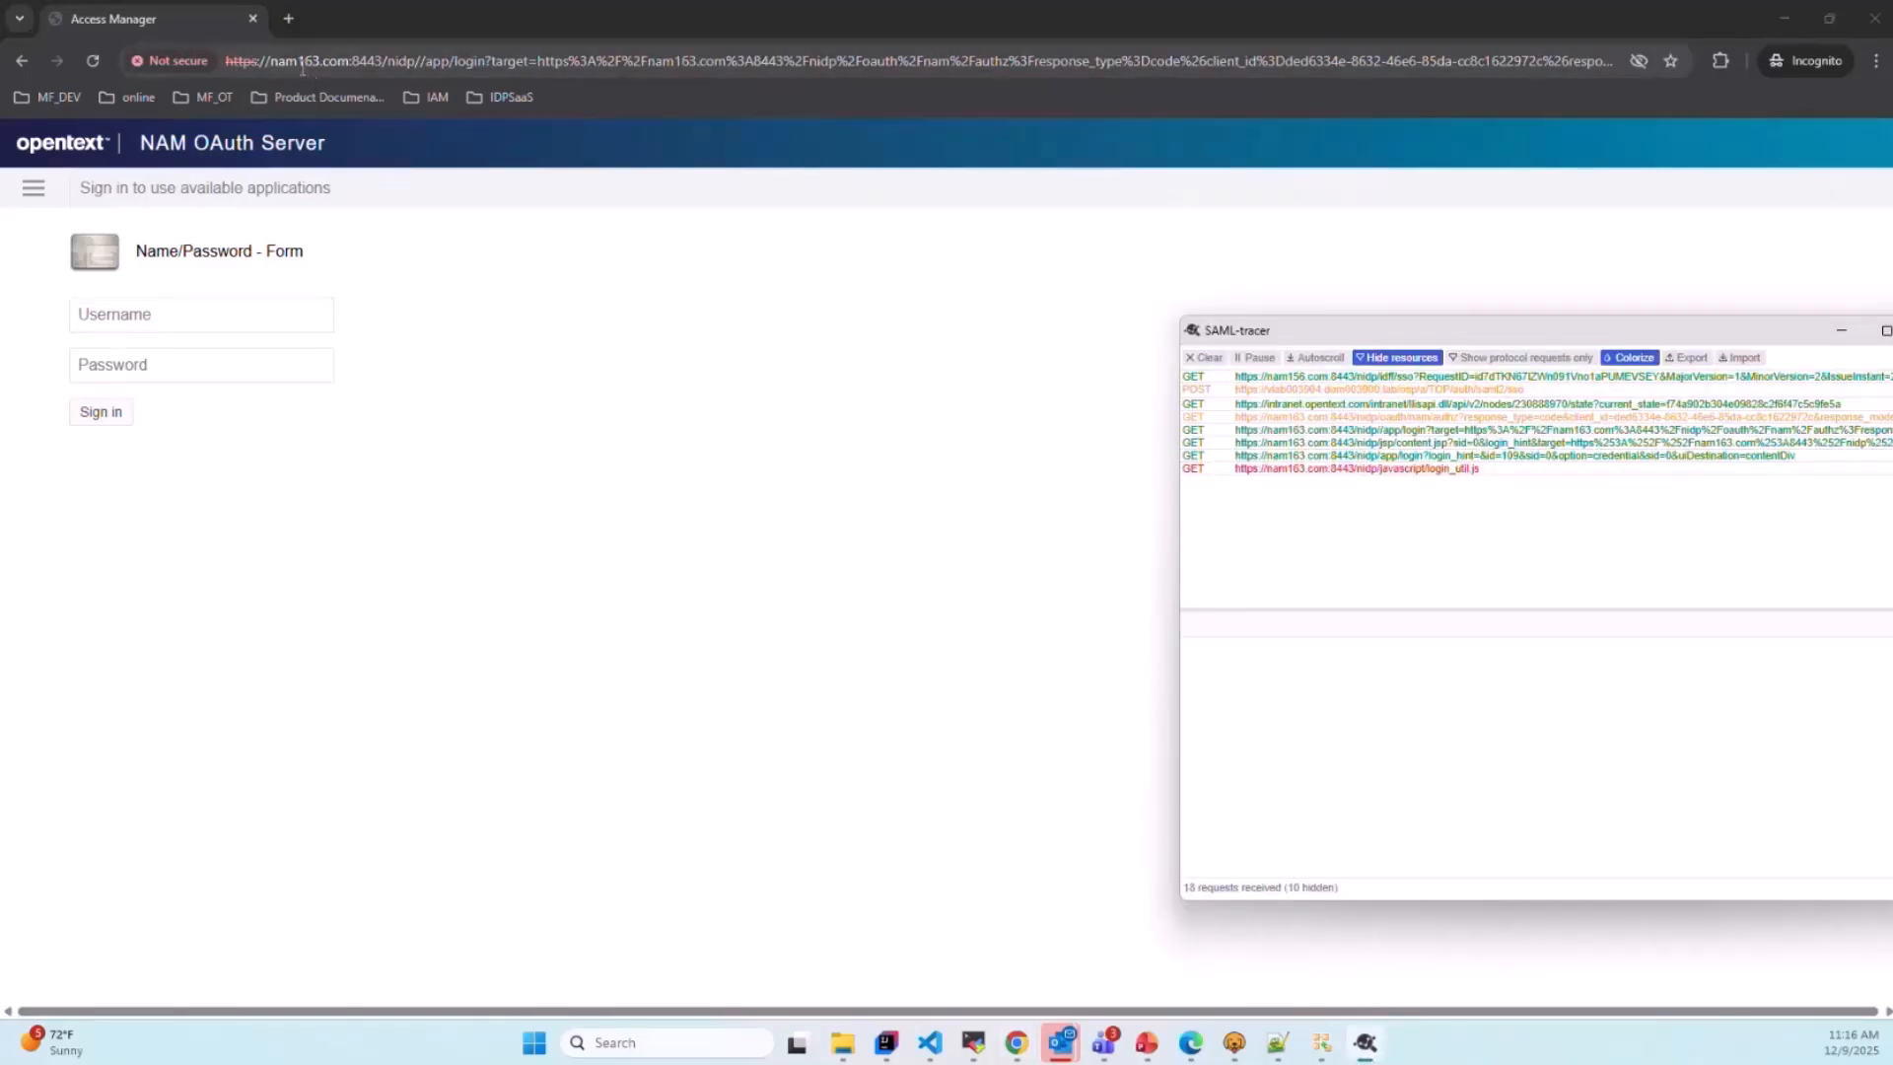
# Step: Sign in to the NAM OAuth Server as admin with the account password
pyautogui.click(221, 318)
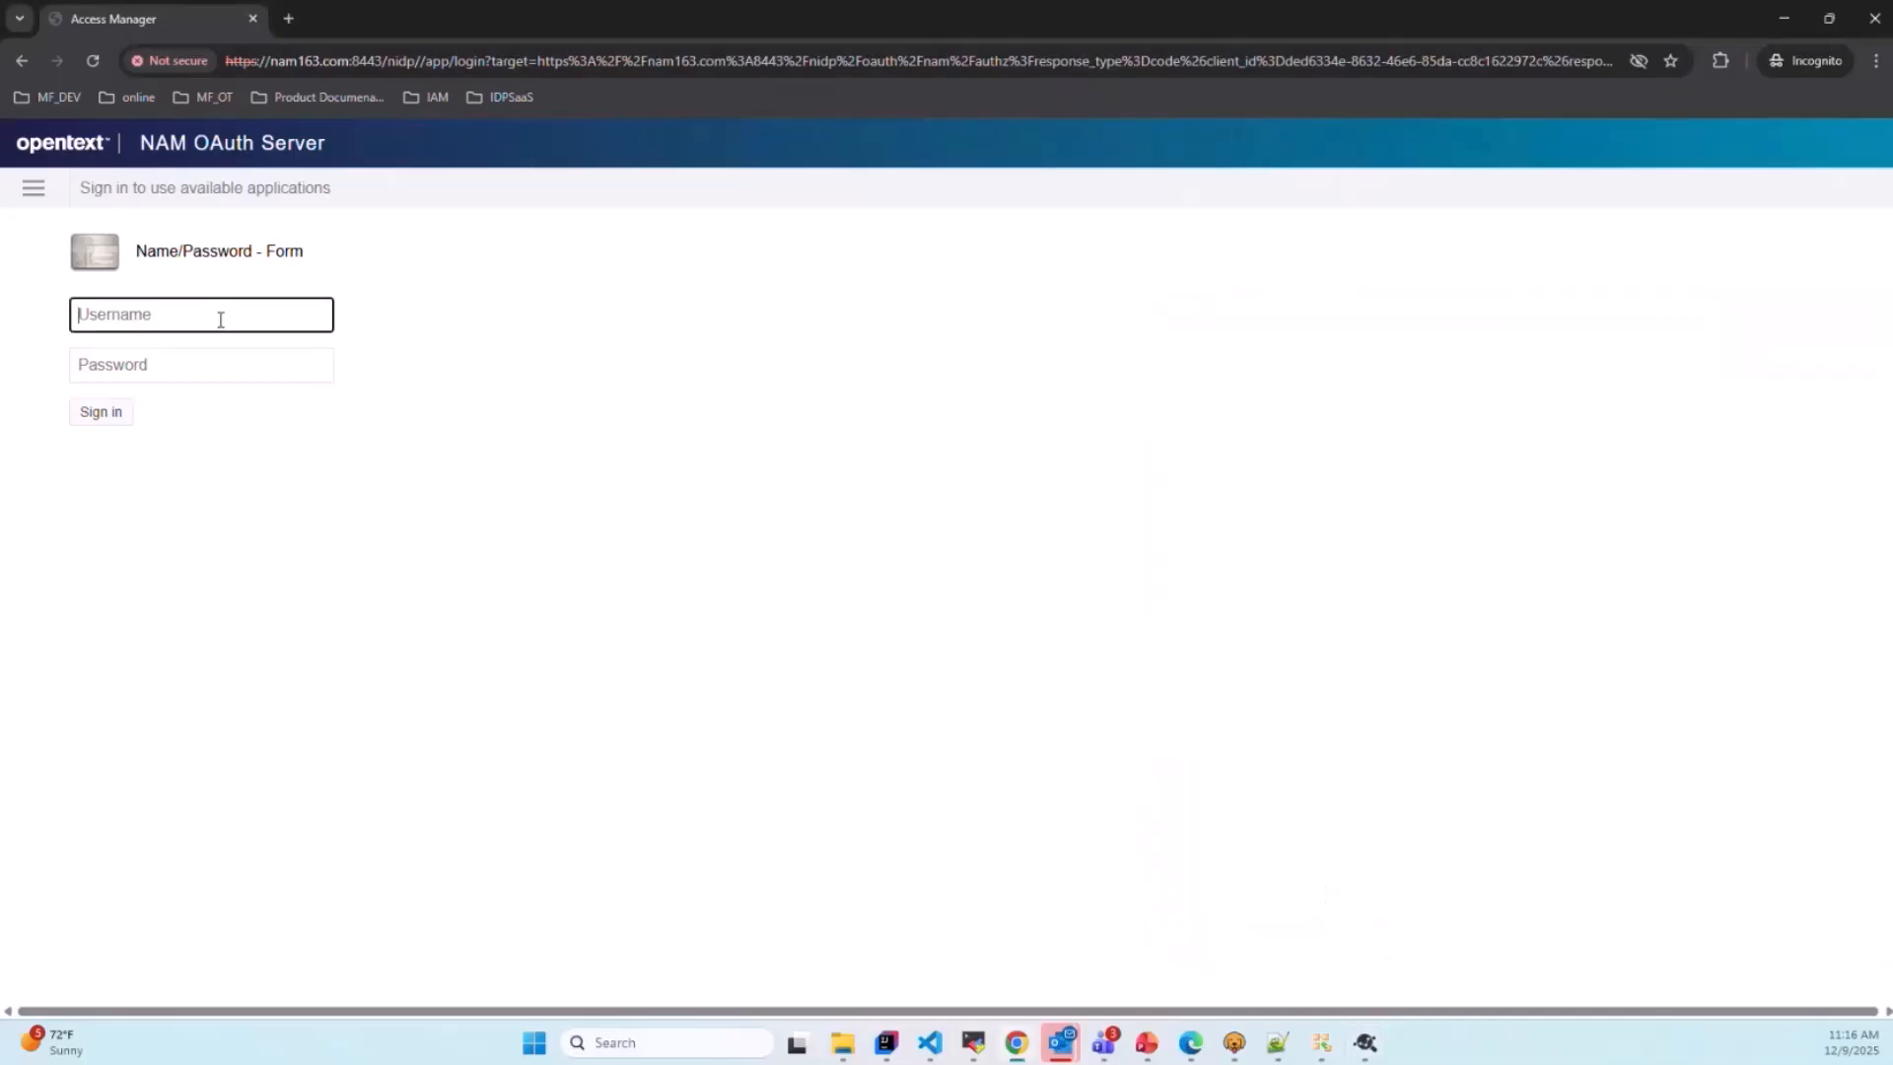
pyautogui.write('admin')
pyautogui.press('Tab')
pyautogui.write('••')
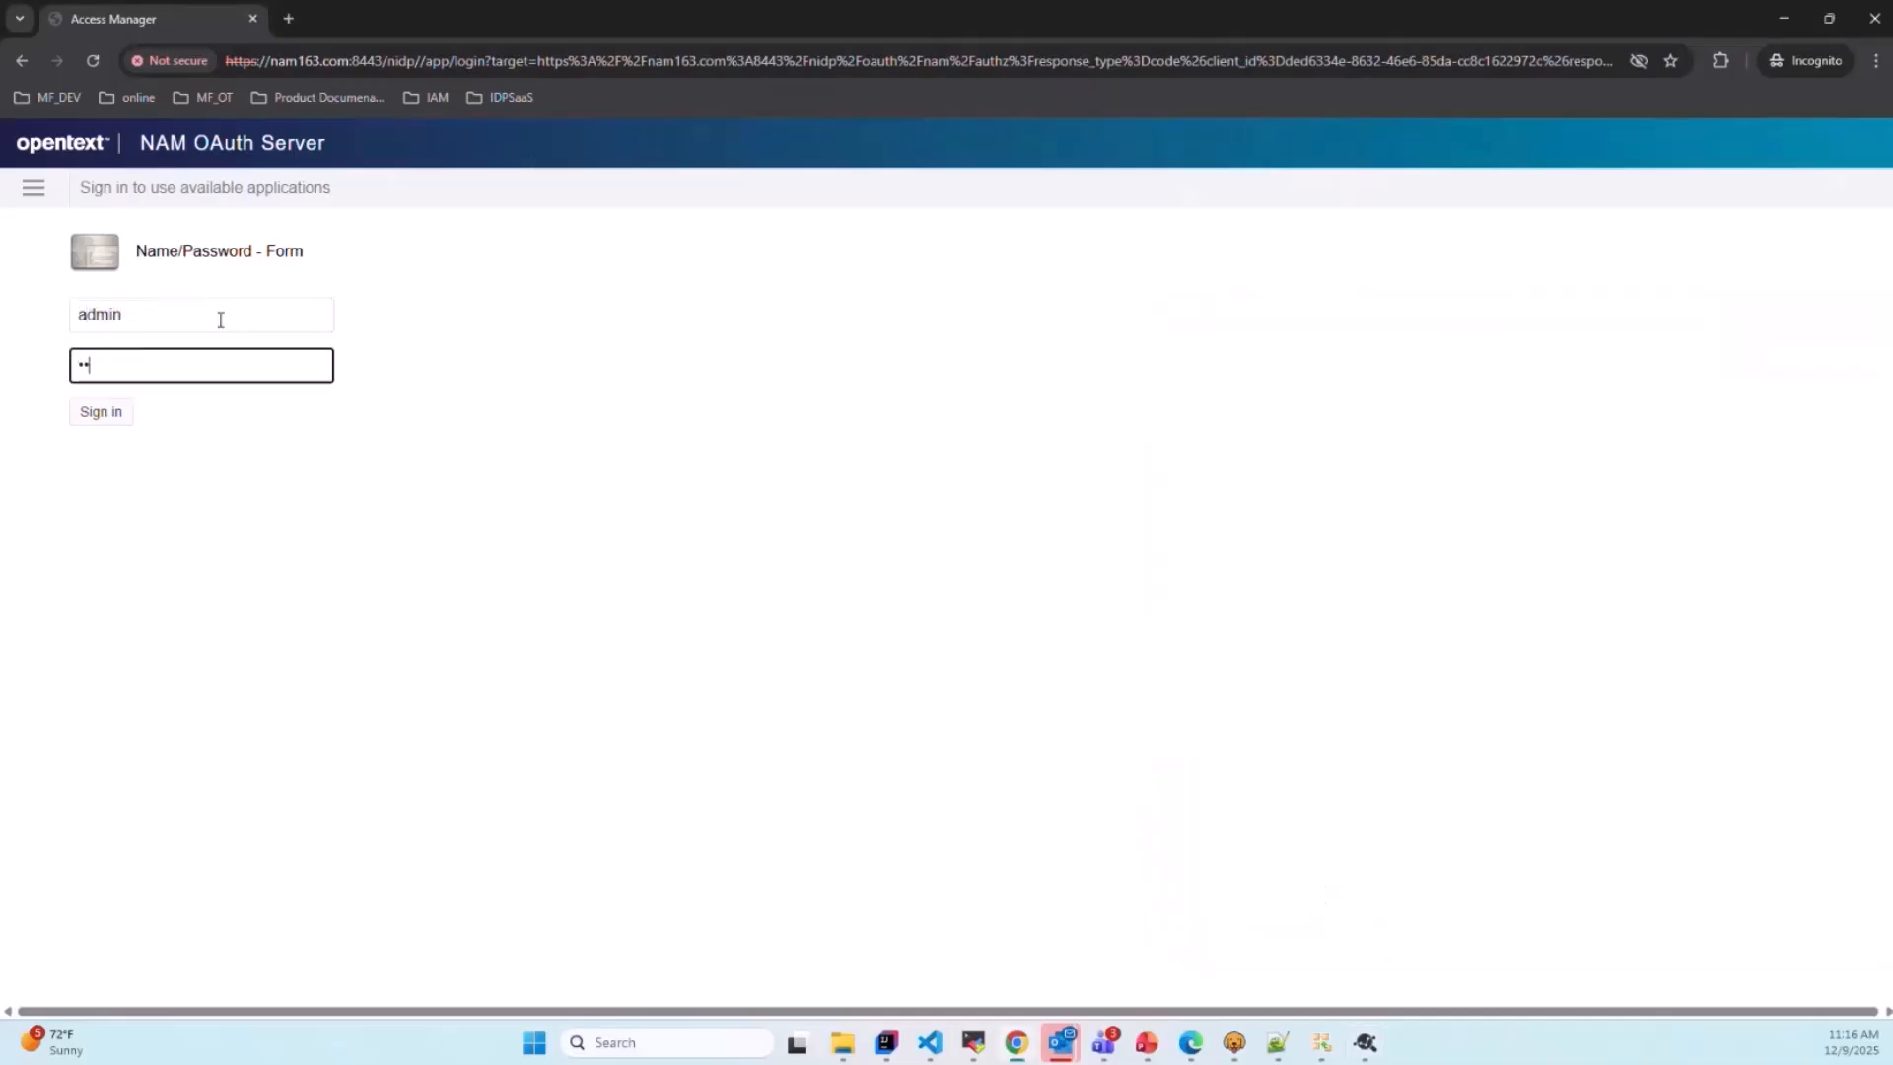
pyautogui.write('••••')
pyautogui.press('Return')
# Step: Bring SAML-tracer fully into view and examine the SAML authentication request posted to saml2/sso and the OAuth authz request to nam163.com
pyautogui.hotkey('alt', 'Tab')
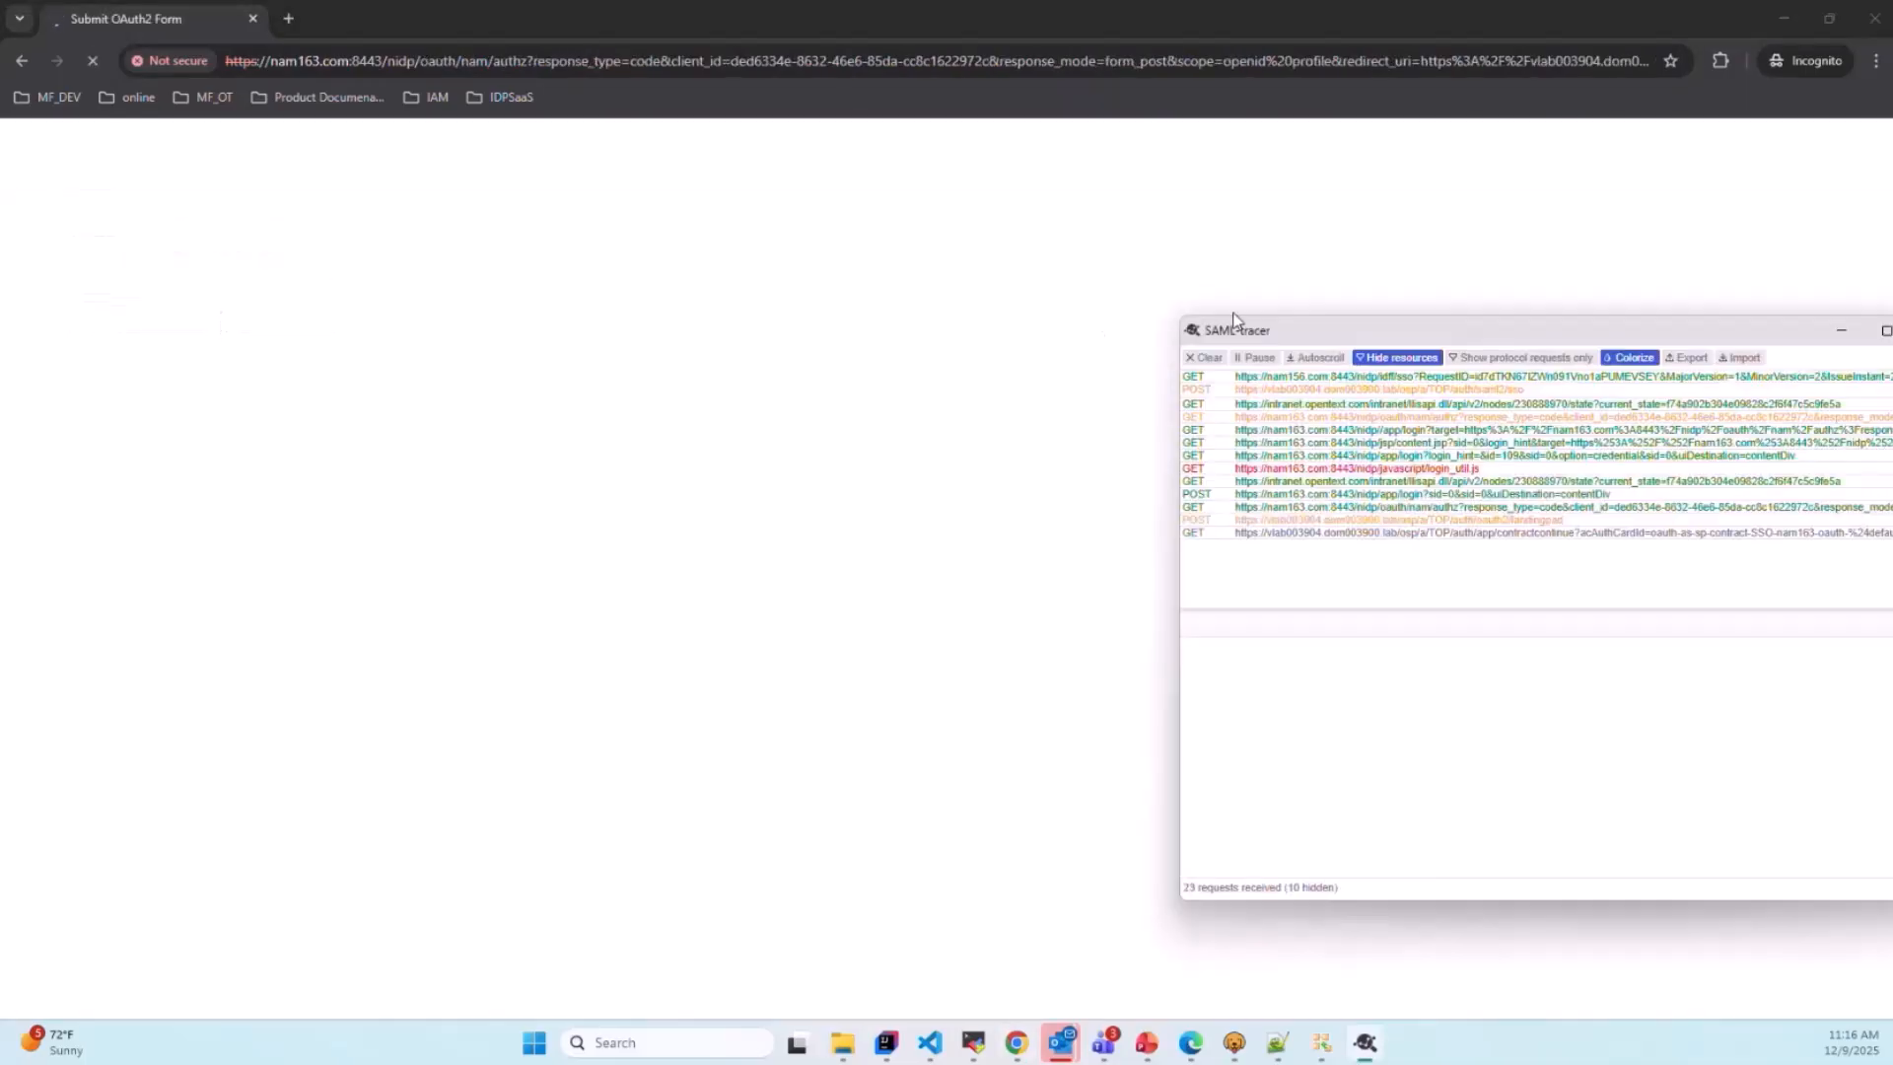
pyautogui.moveTo(1610, 338); pyautogui.dragTo(1347, 228)
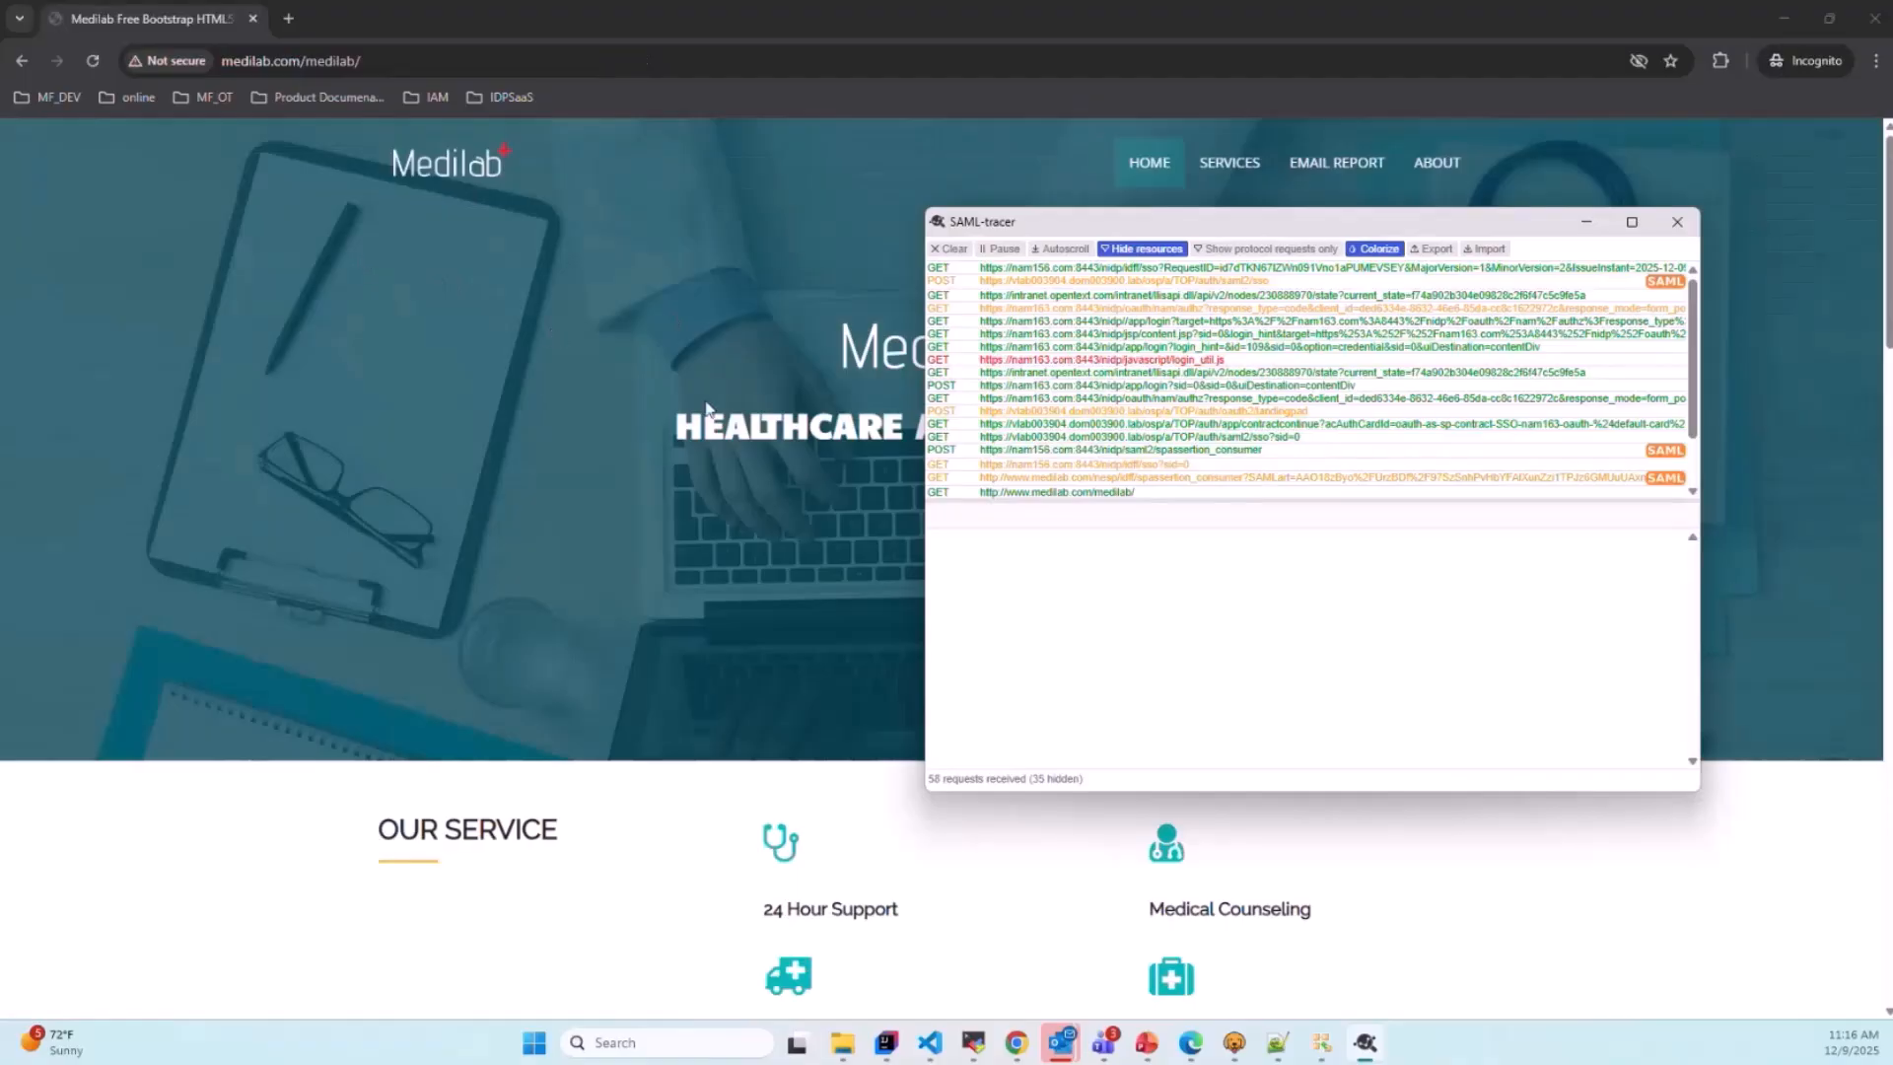
pyautogui.click(1190, 283)
pyautogui.click(1072, 520)
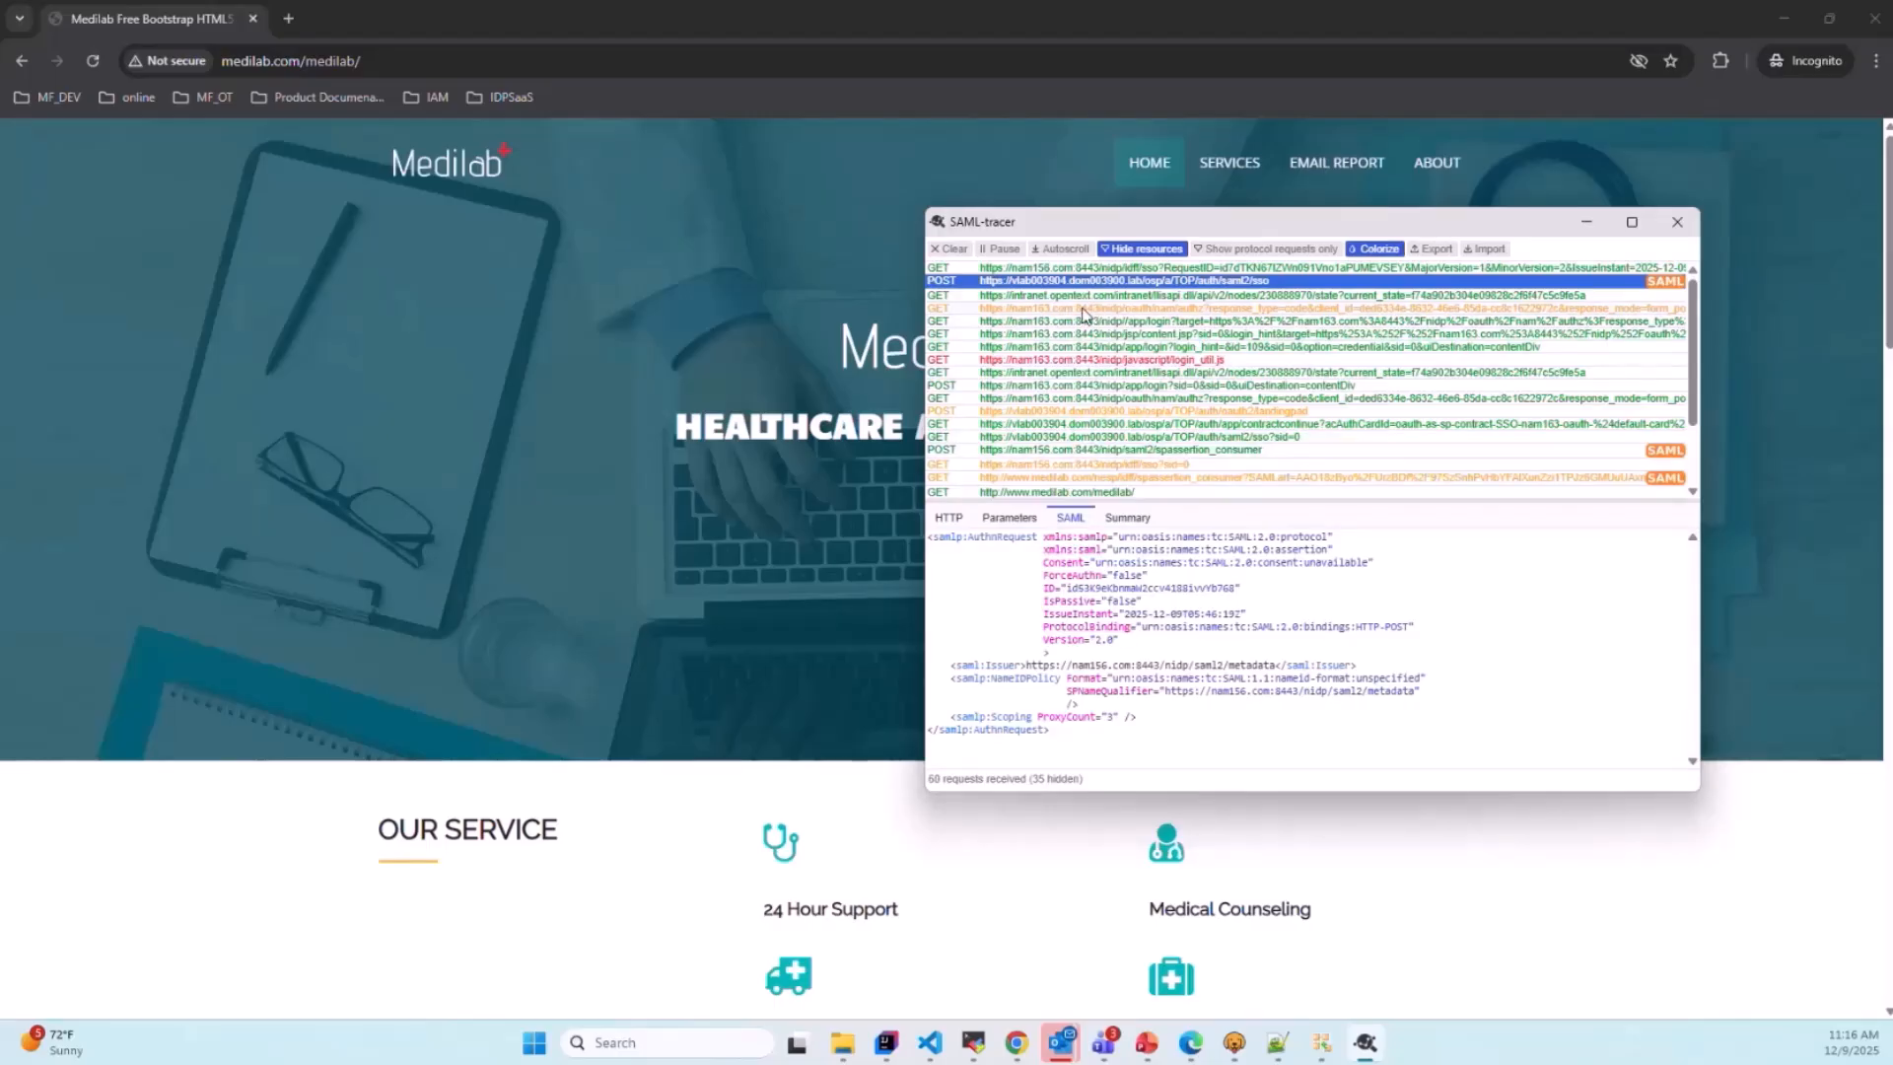
pyautogui.click(1083, 311)
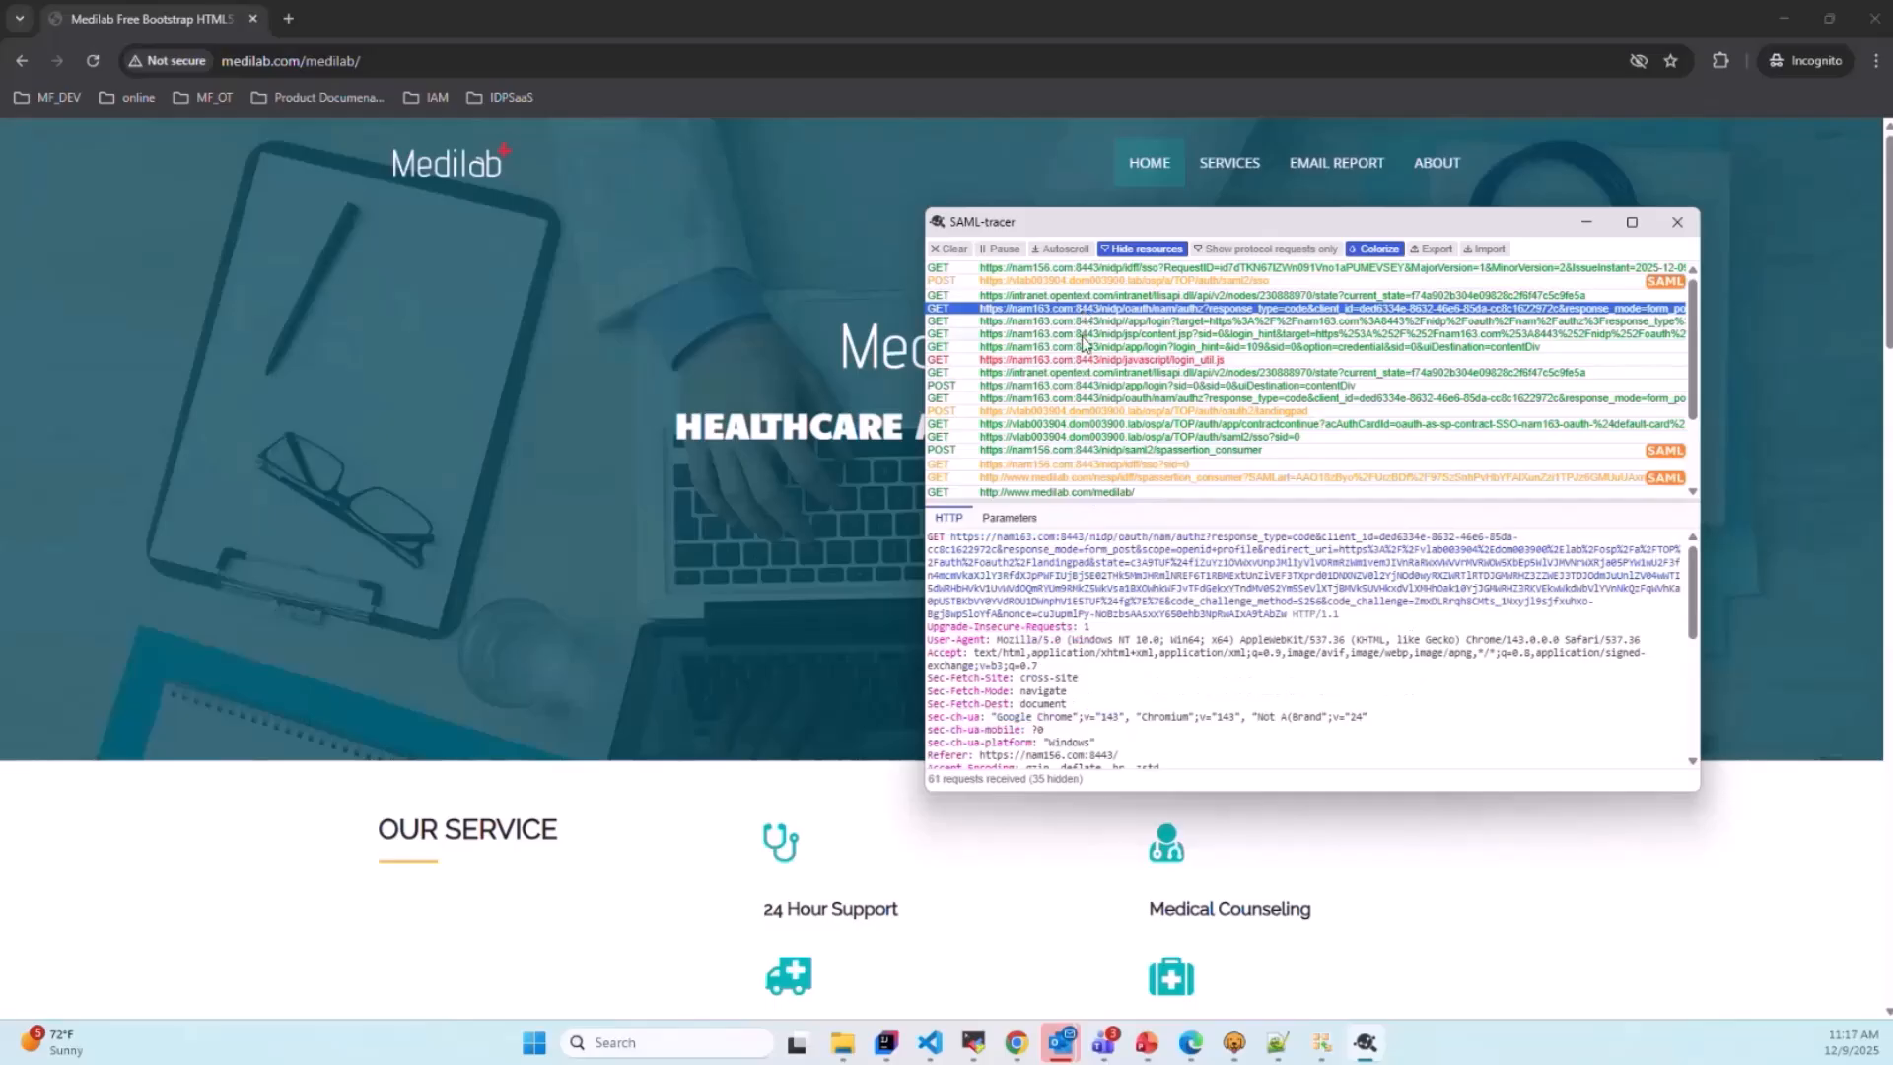
# Step: Inspect the parameters of the POST request to the oauth2/landingpad endpoint, highlighting the authorization code value
pyautogui.click(1182, 411)
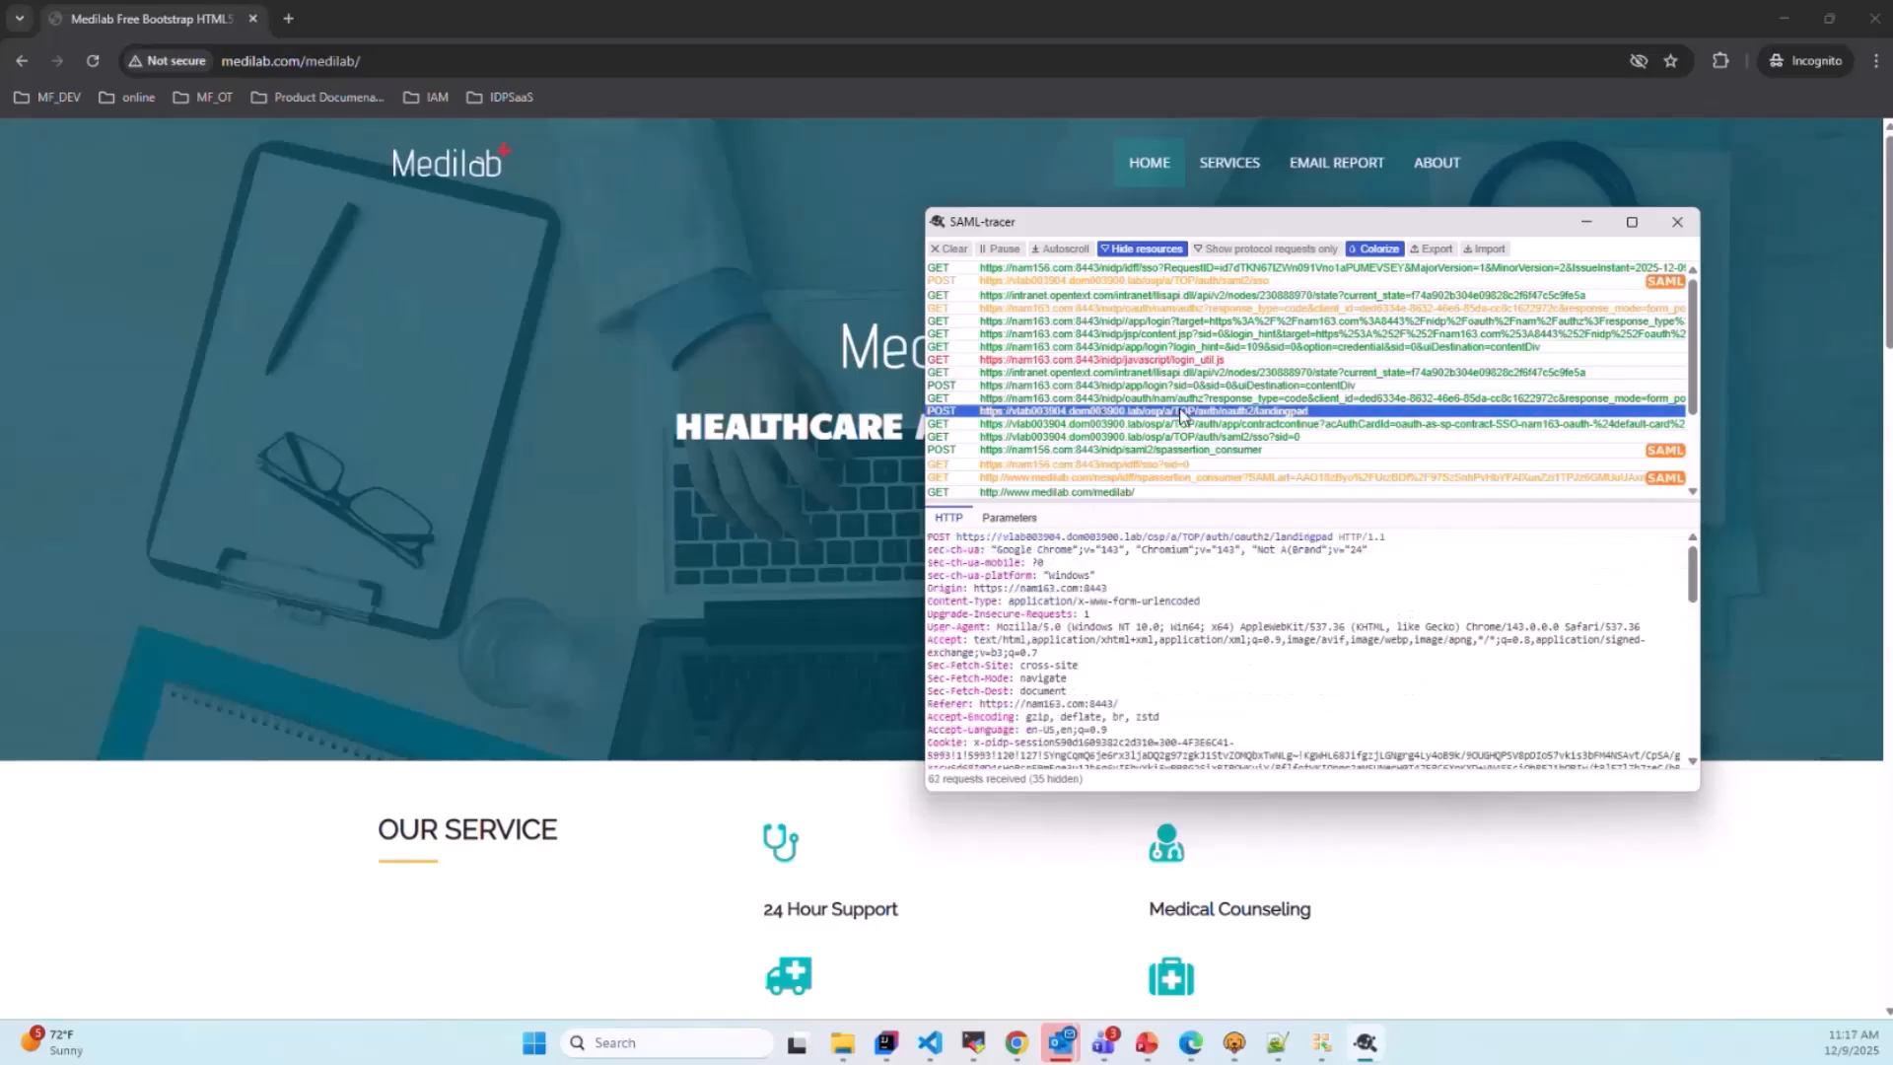
pyautogui.click(1011, 519)
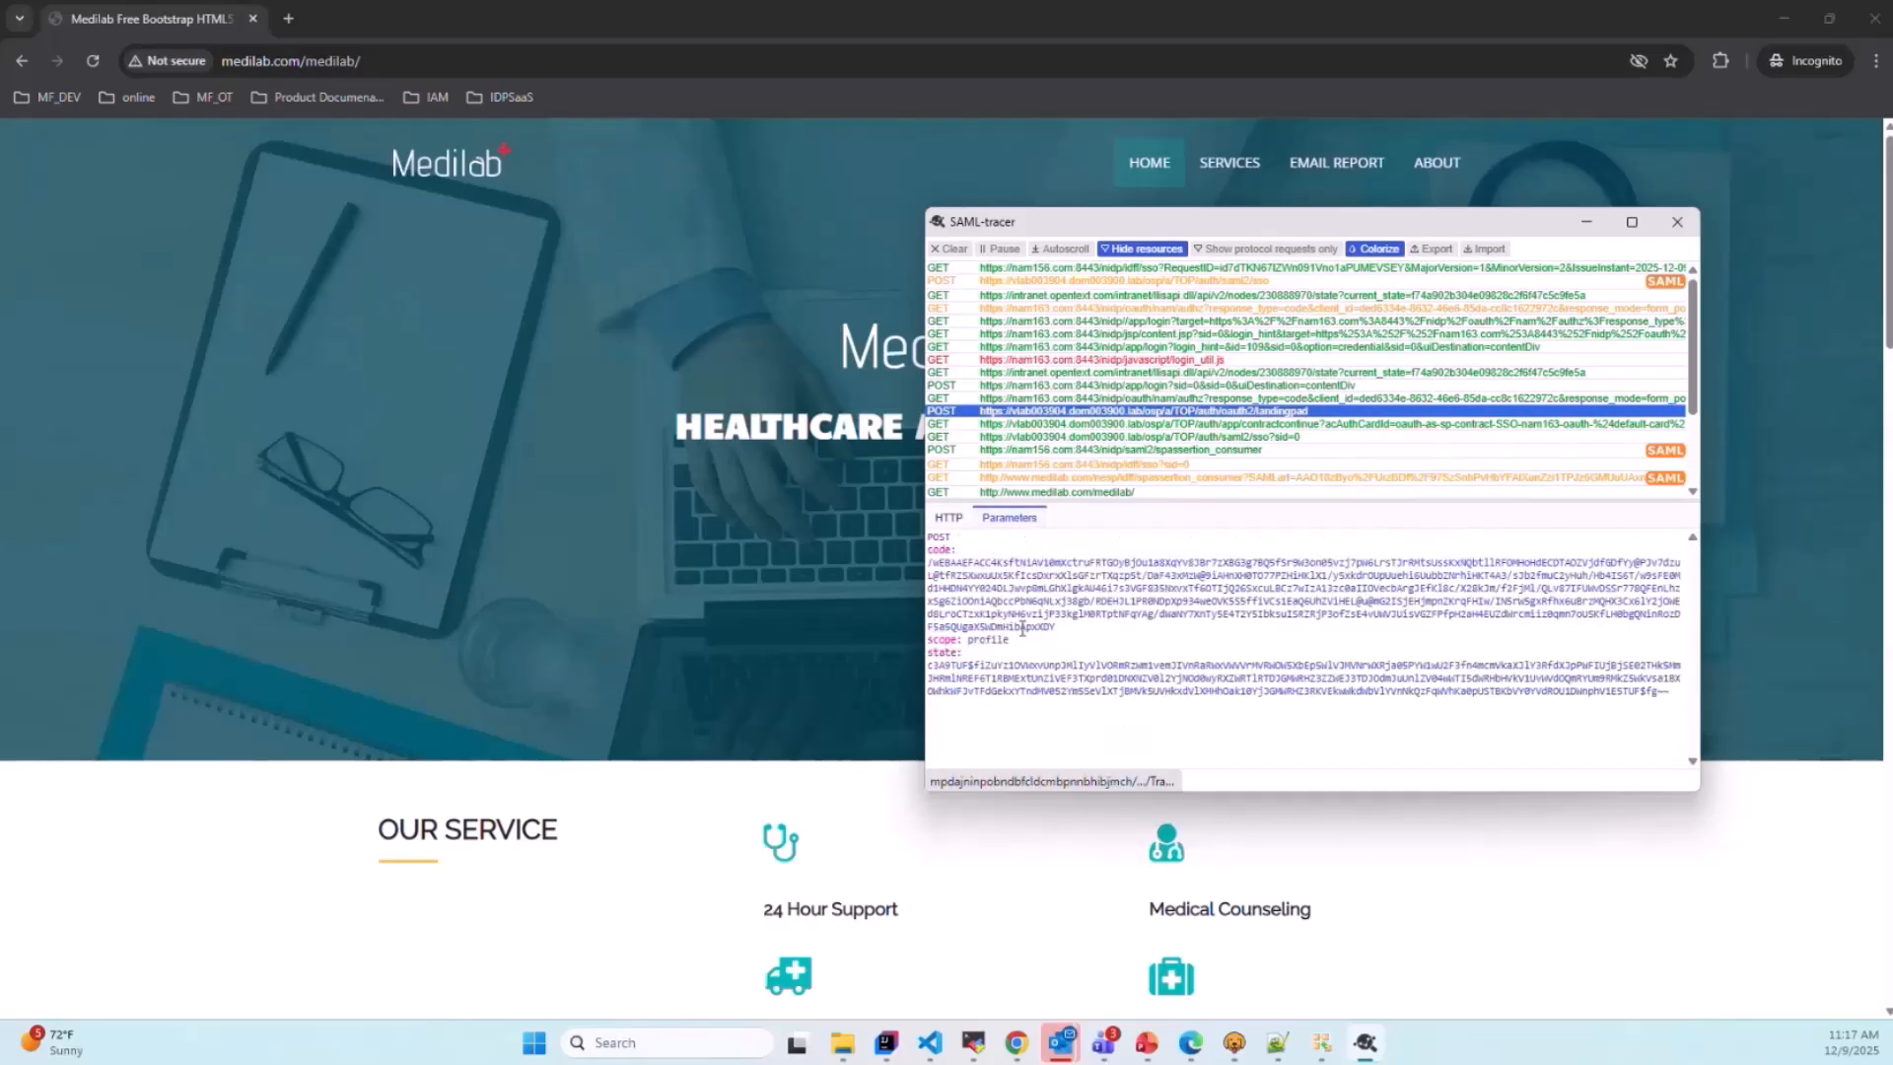
pyautogui.moveTo(1058, 628); pyautogui.dragTo(919, 564)
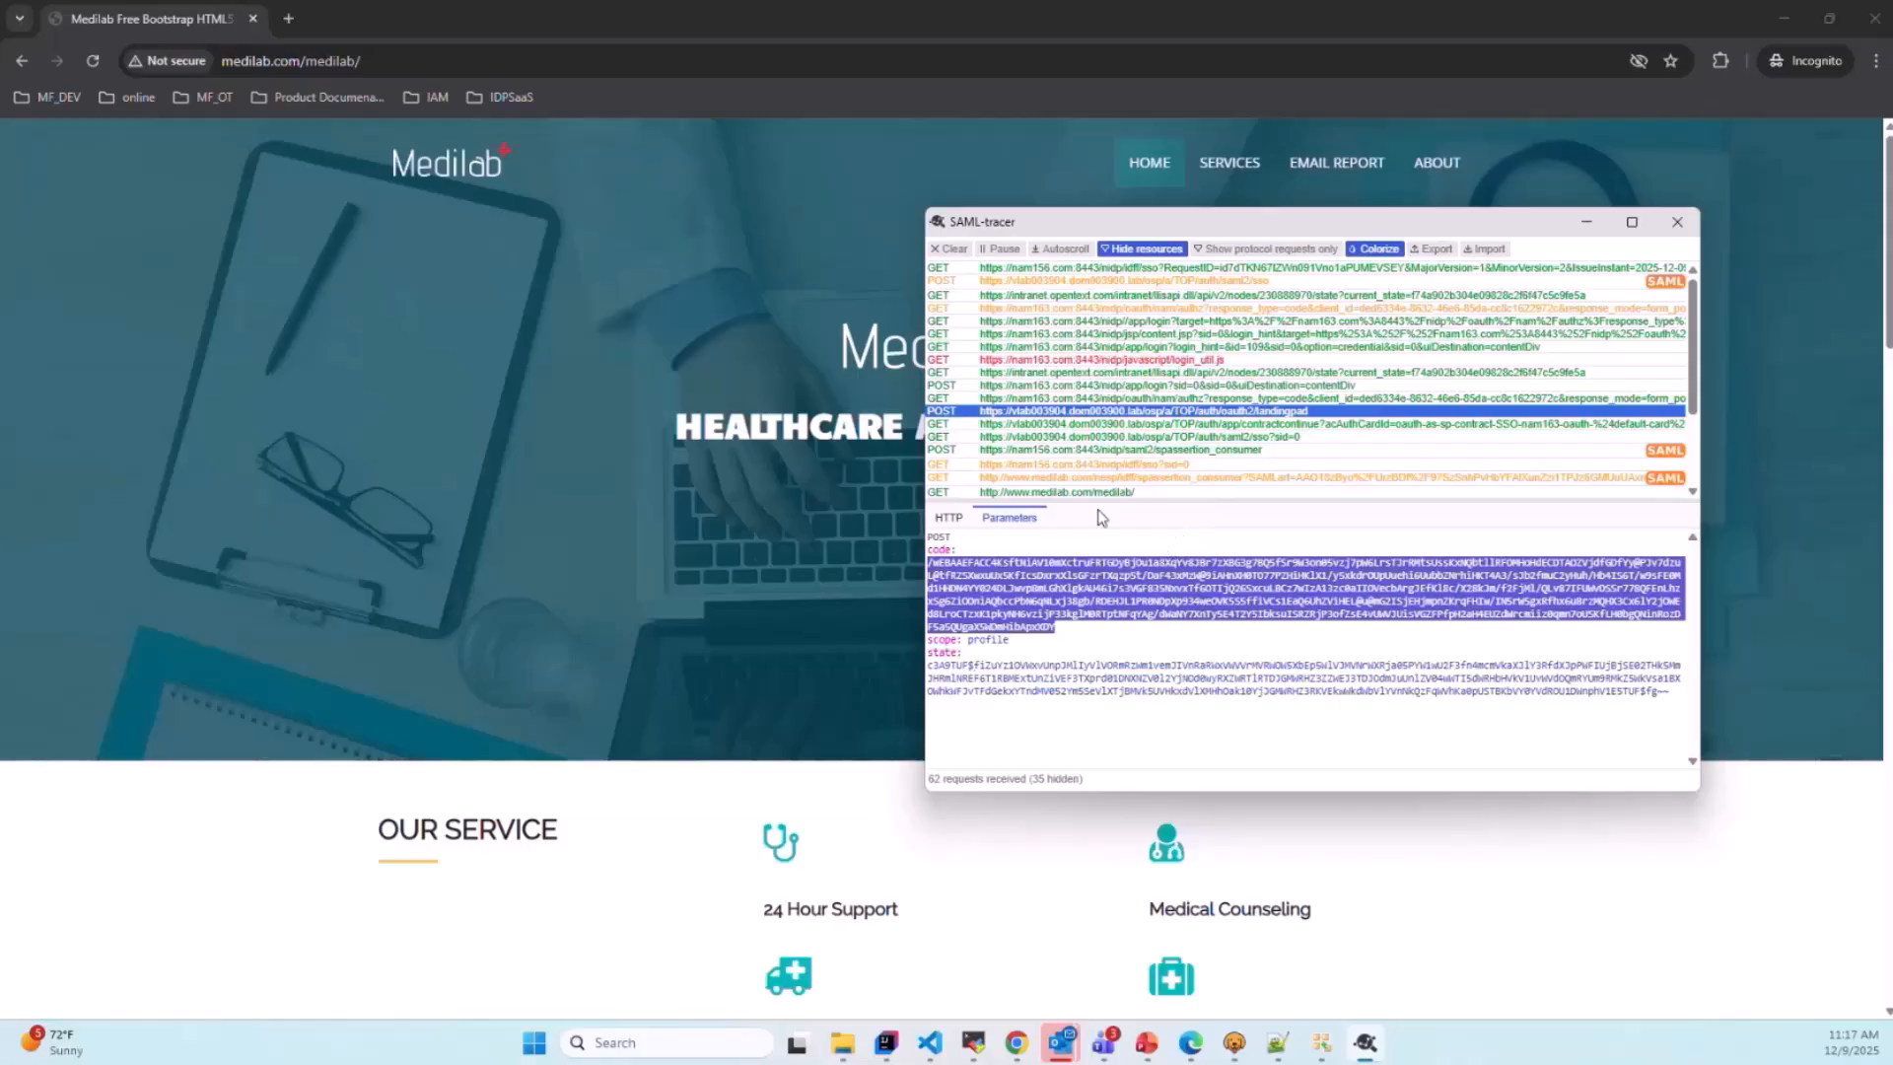
pyautogui.click(1163, 621)
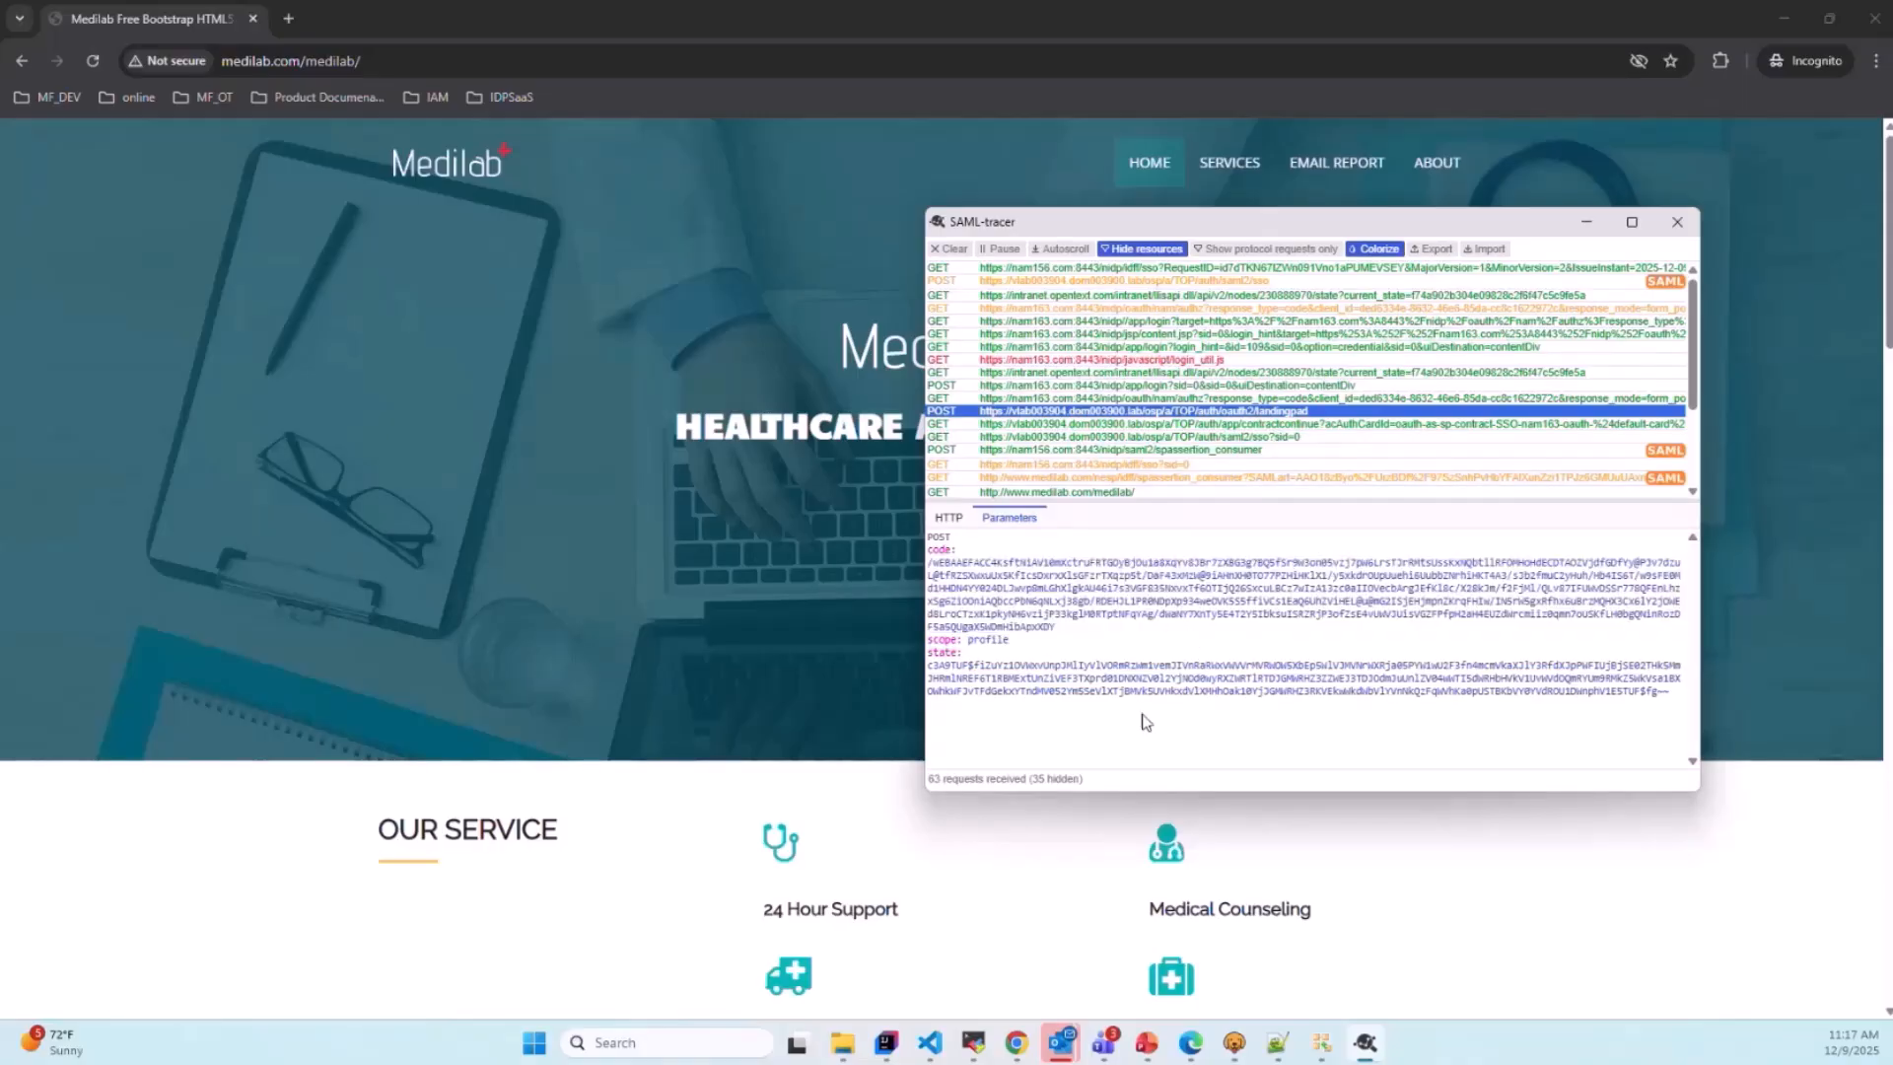
# Step: Locate the ID token in the Advanced Authentication WebAuth log and paste it into the JWT decoder at oauth.tools in a new tab
pyautogui.moveTo(1014, 1055)
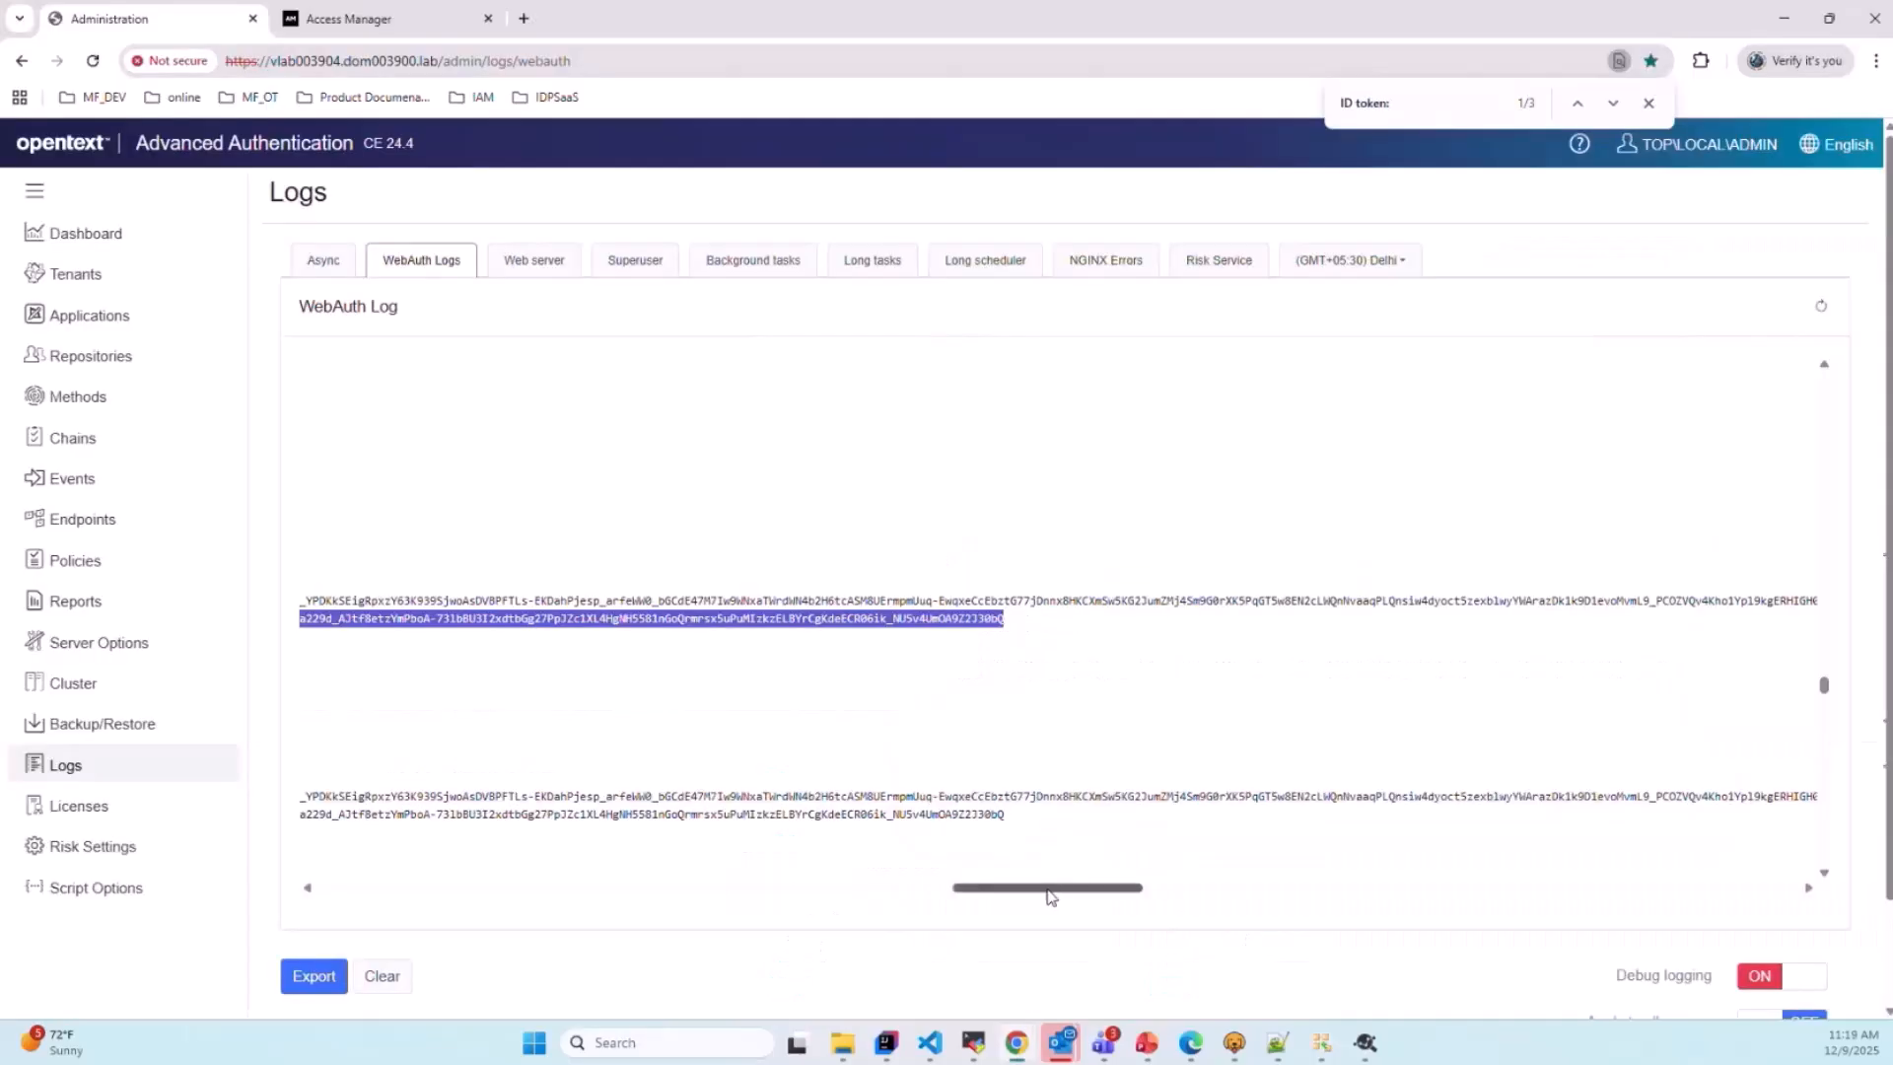
pyautogui.moveTo(1048, 895); pyautogui.dragTo(413, 894)
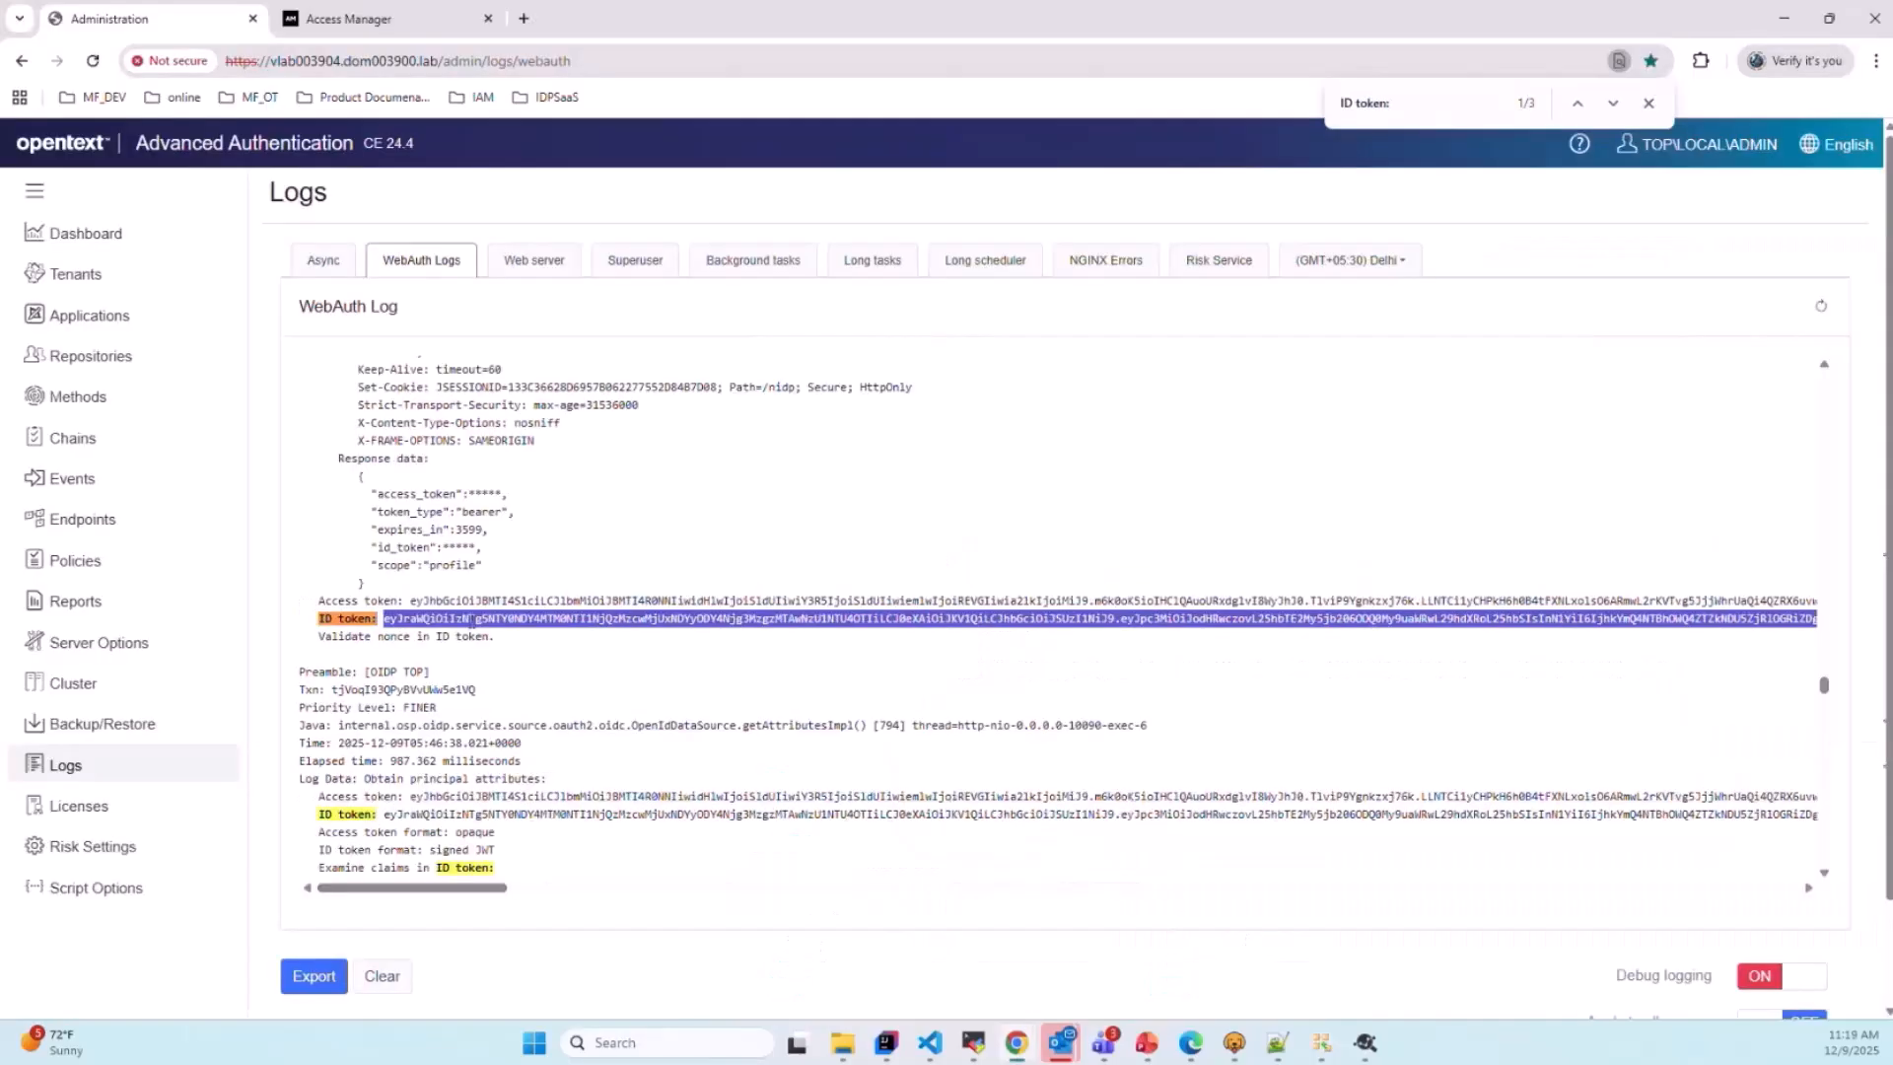
pyautogui.click(523, 18)
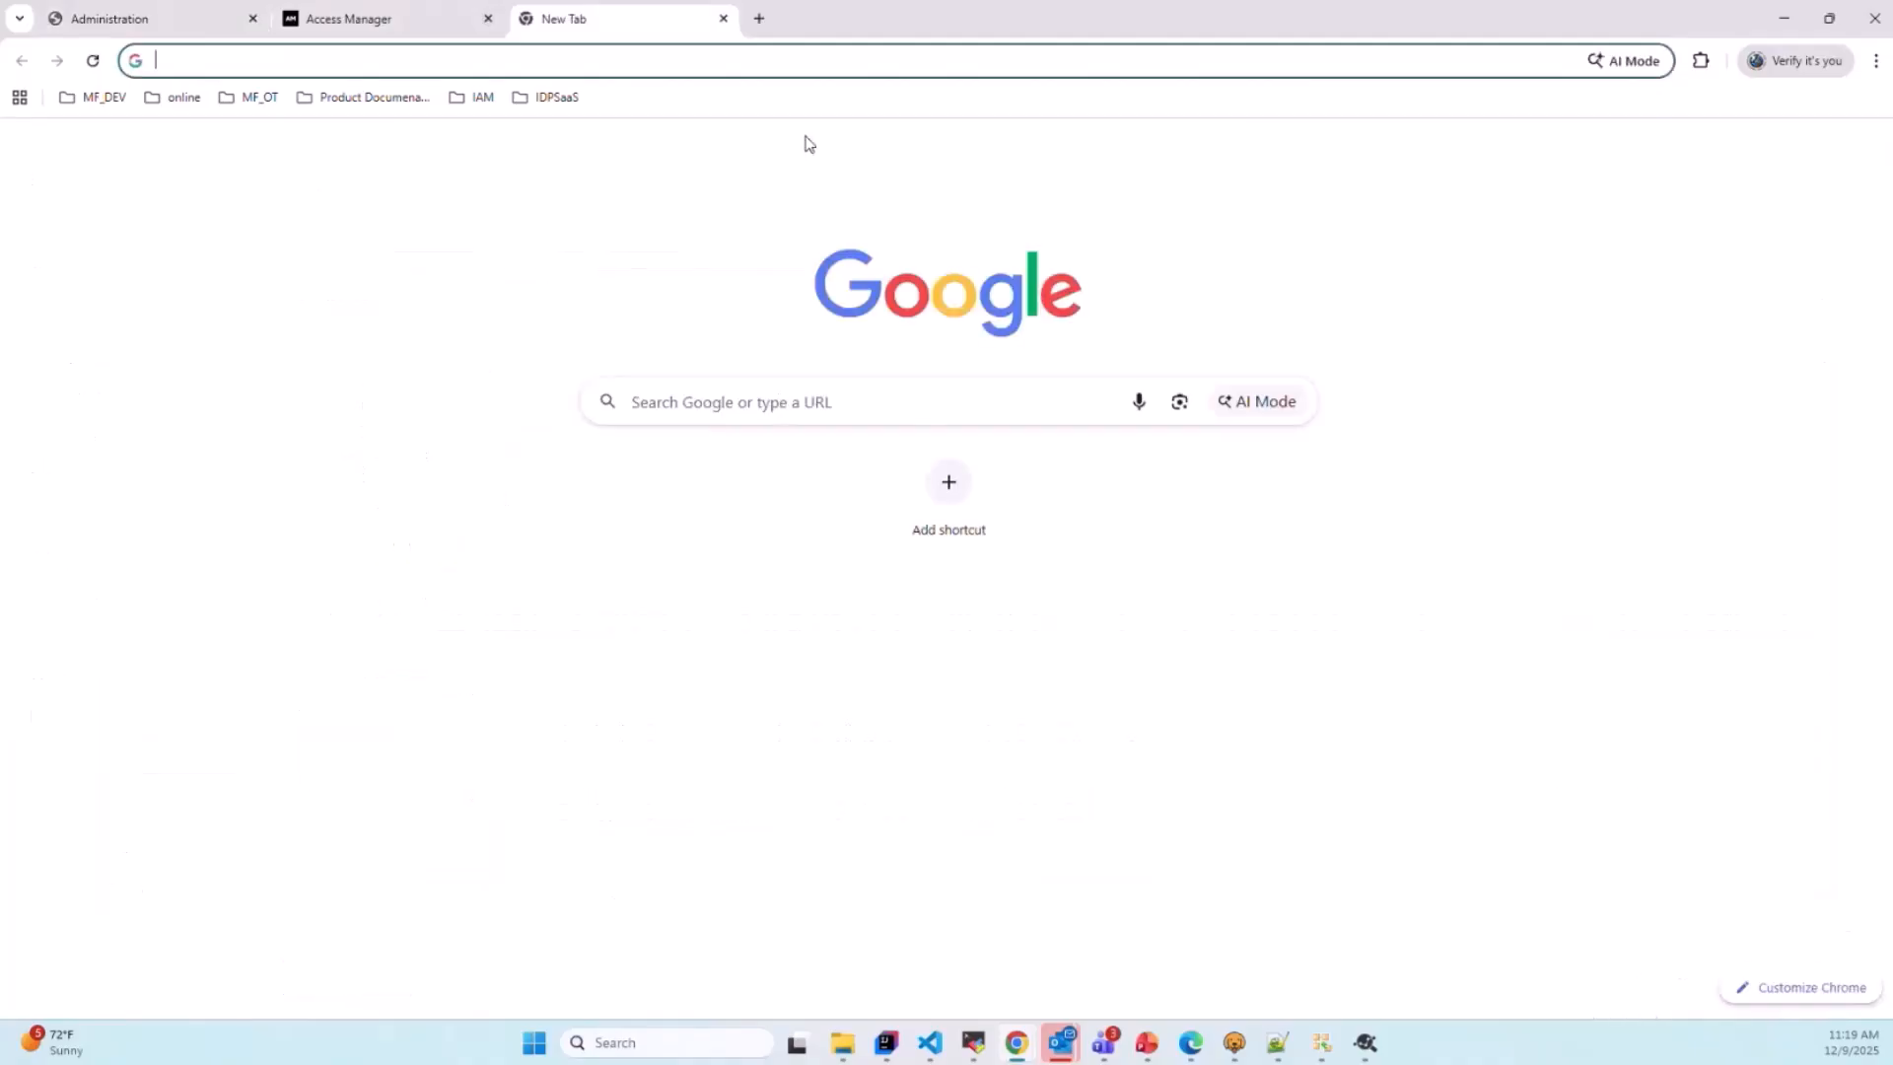
pyautogui.write('oa')
pyautogui.press('Return')
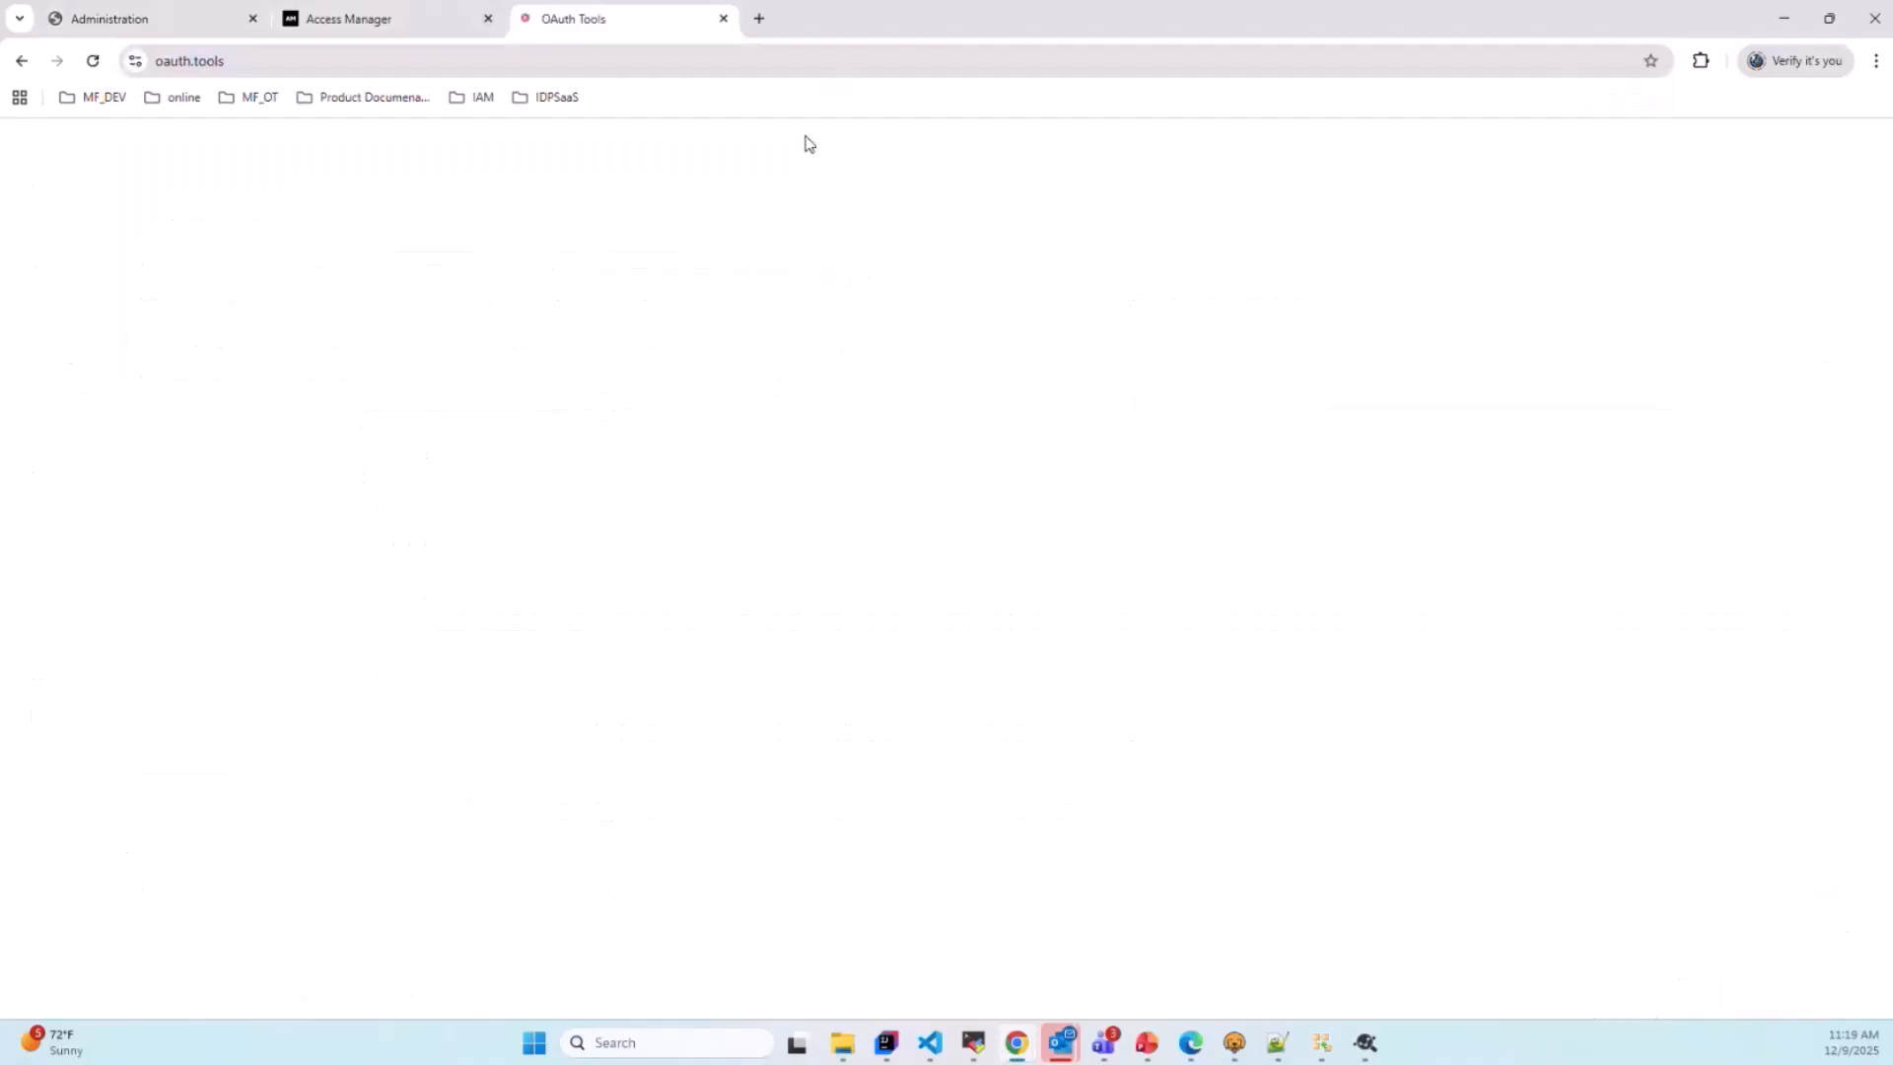
pyautogui.click(793, 514)
pyautogui.hotkey('ctrl', 'a')
pyautogui.hotkey('ctrl', 'v')
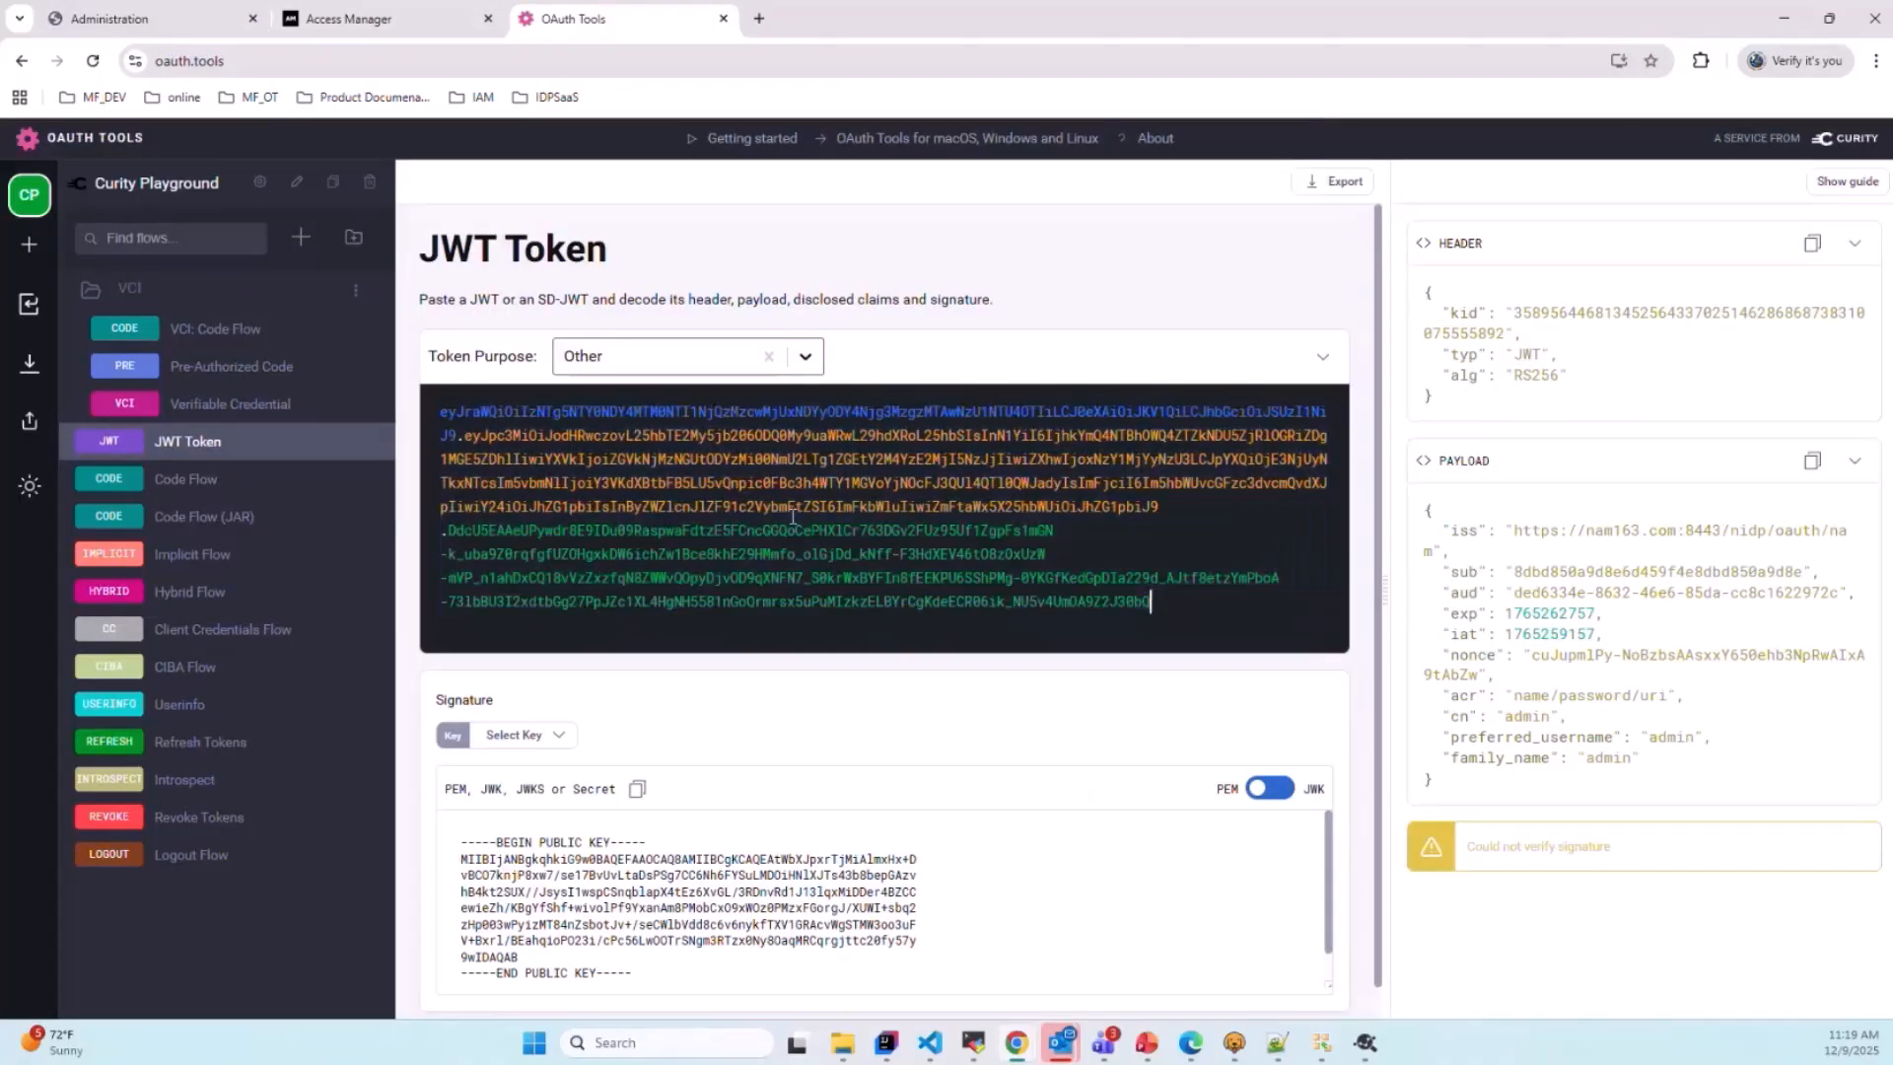